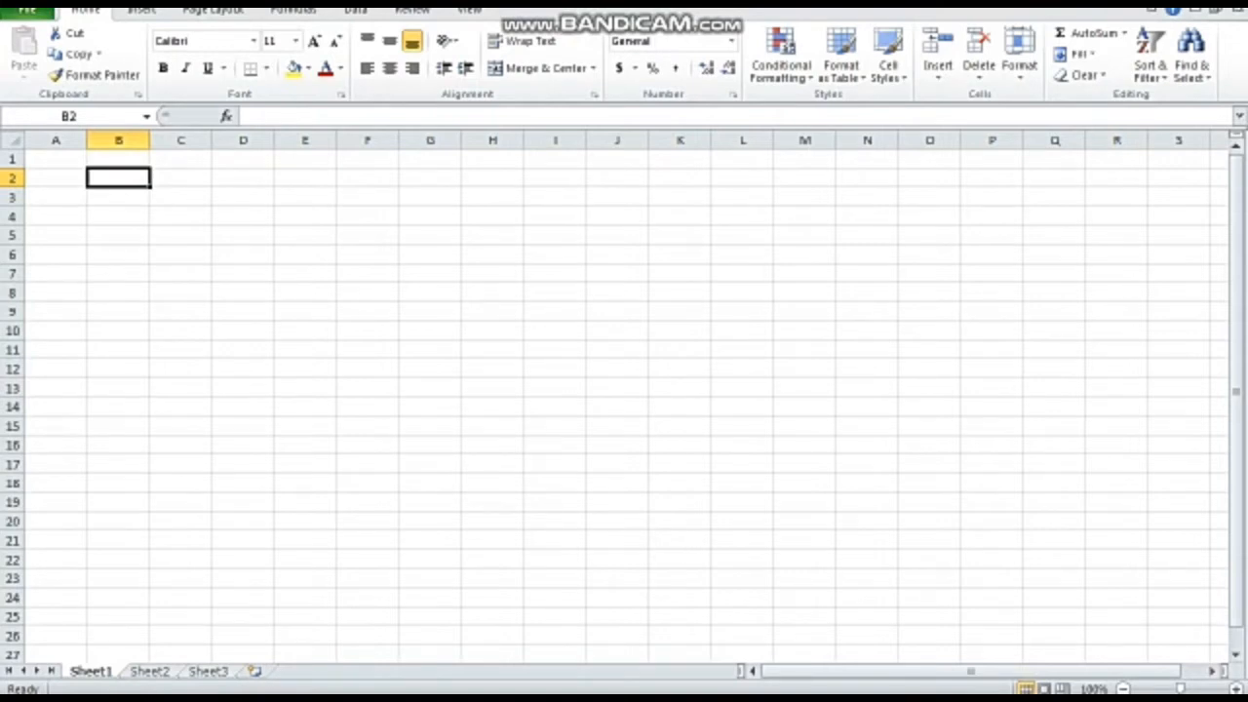
- Enter the header No in B2 and number the rows 1, 2 and 3 in B3 to B5
type("No")
key("Return")
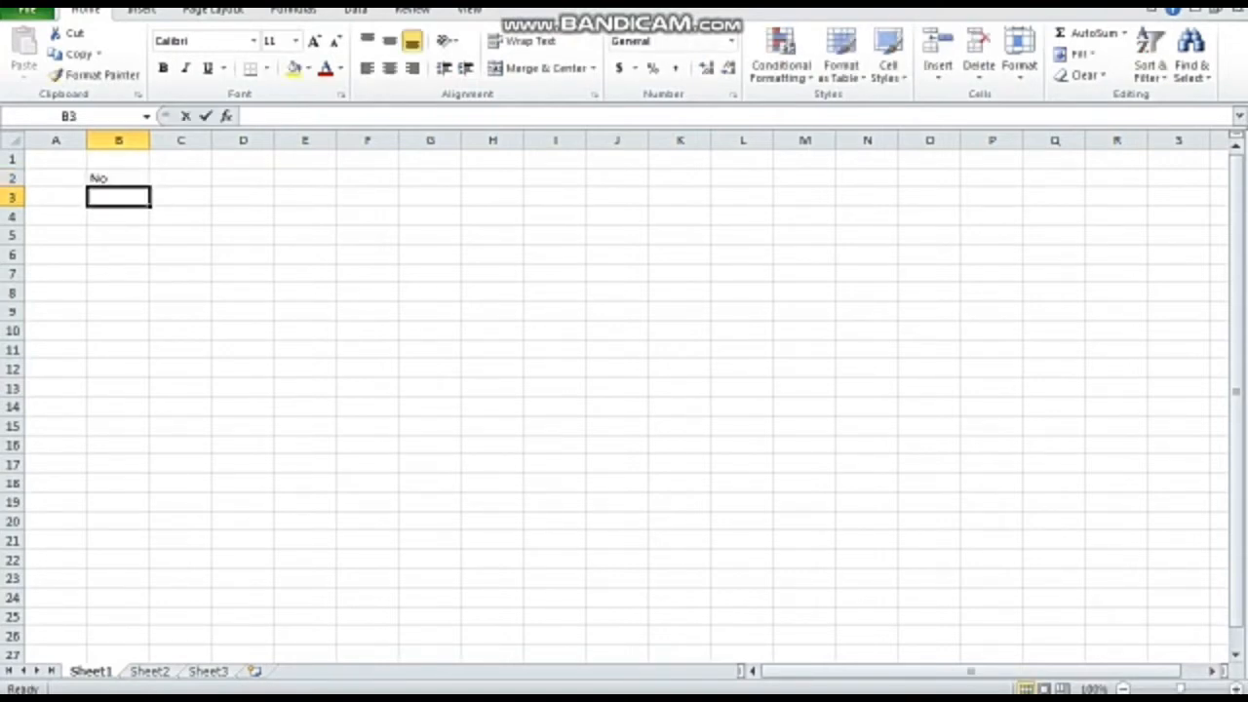
type("1")
key("Return")
type("2")
key("Return")
type("3")
key("Return")
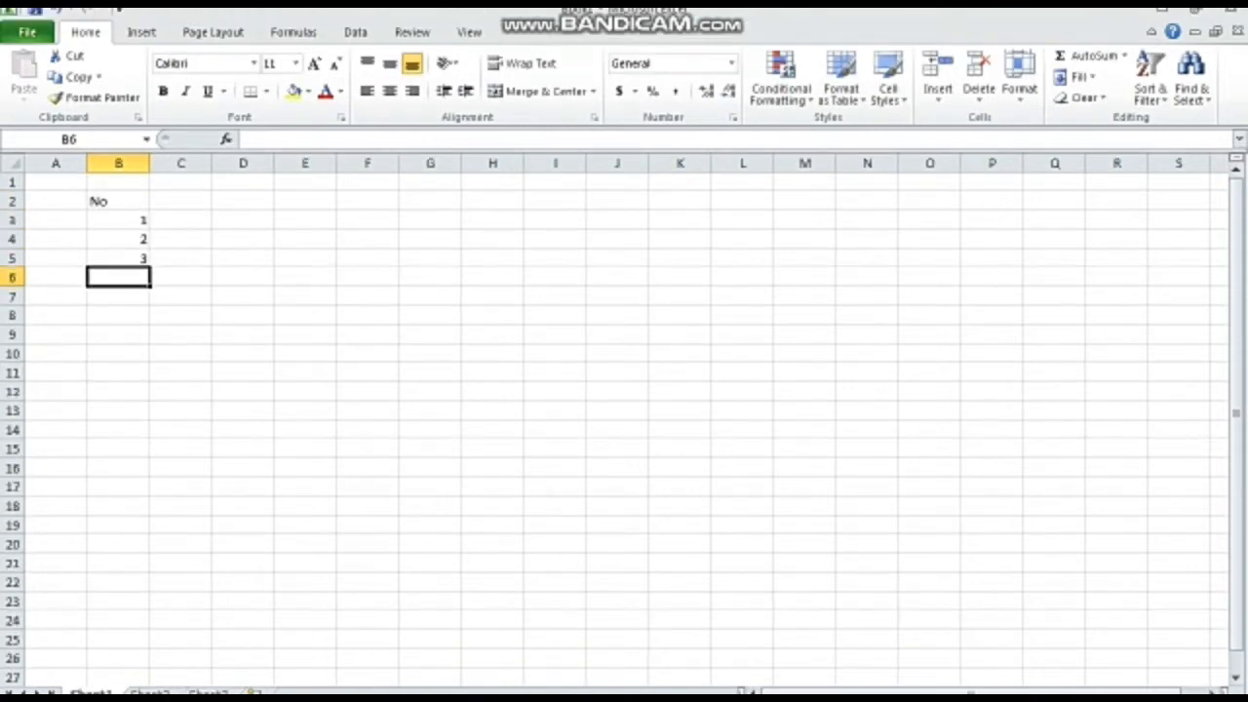
- Enter the header Nama in C2 with the items Ram, Processer and Power Supply in C3 to C5
left_click(180, 220)
left_click(180, 201)
type("Nama")
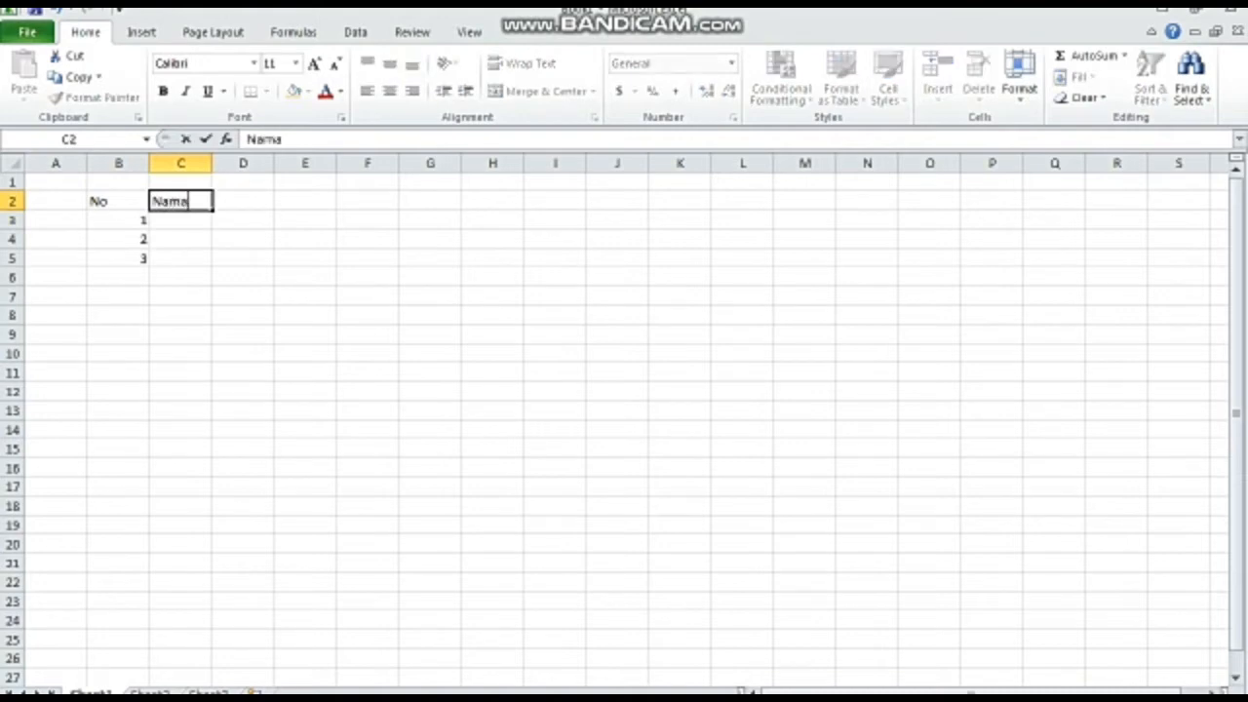
key("Return")
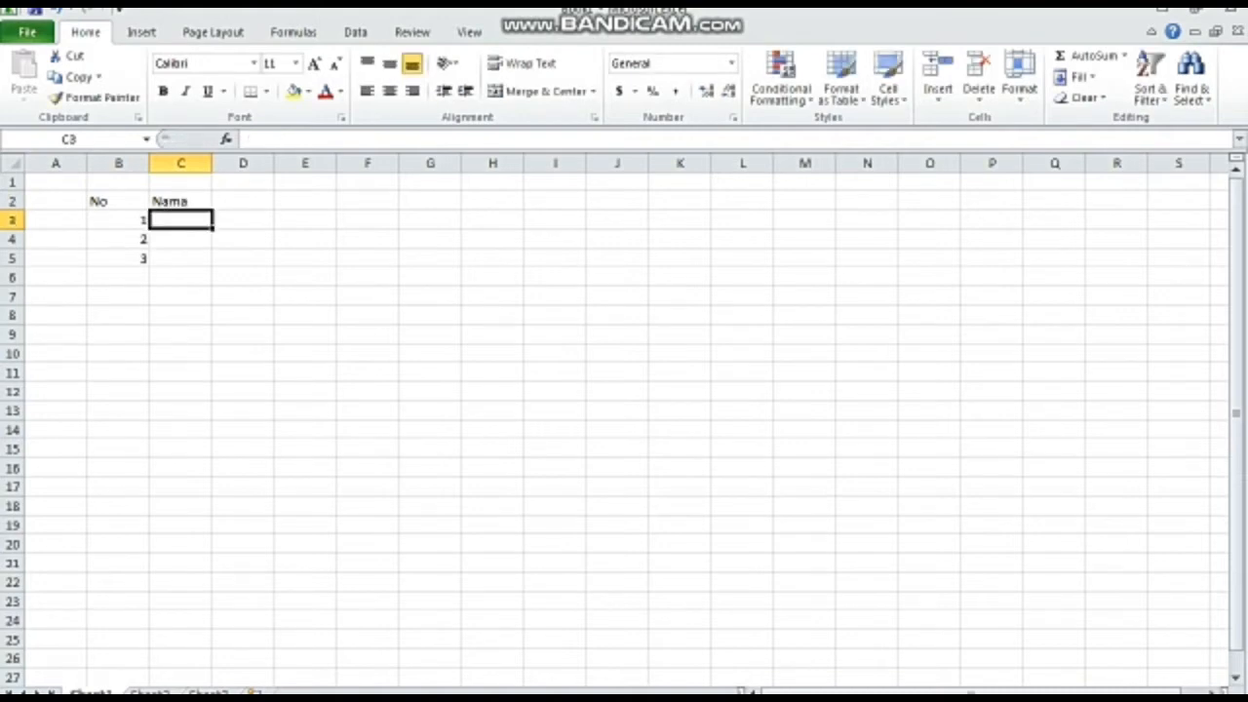
type("Ram")
key("Return")
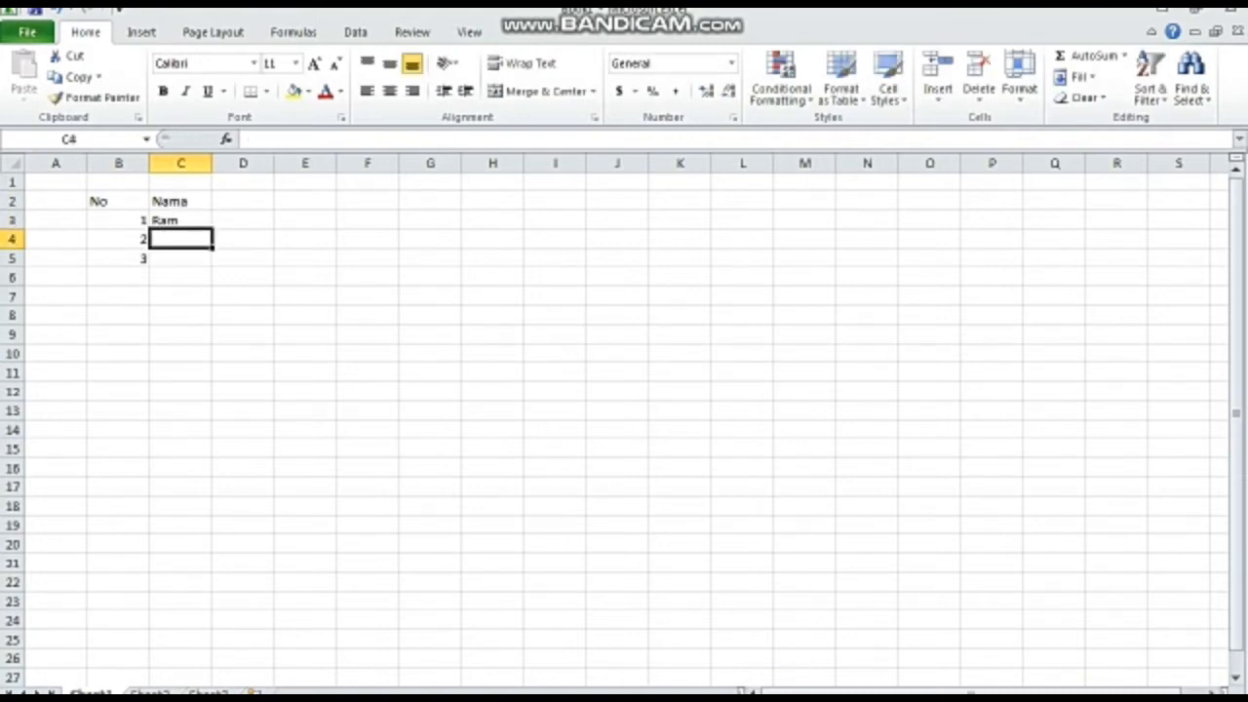
type("Pro")
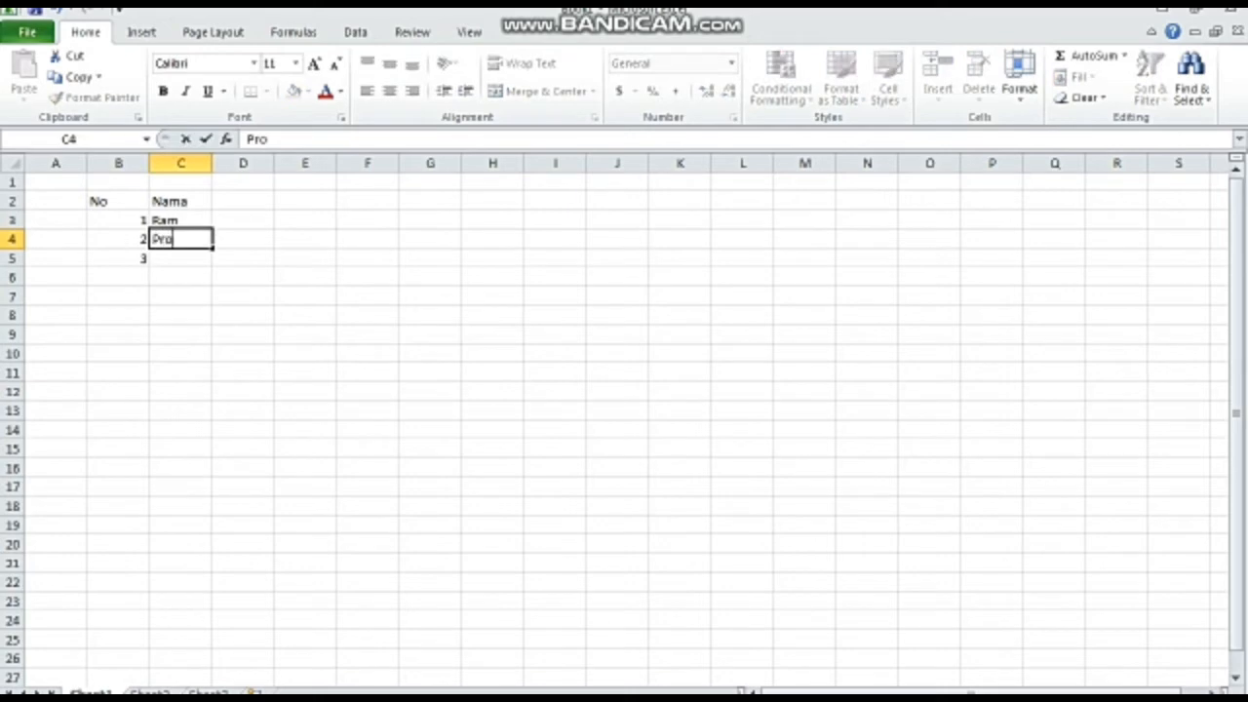
type("cesser")
key("Return")
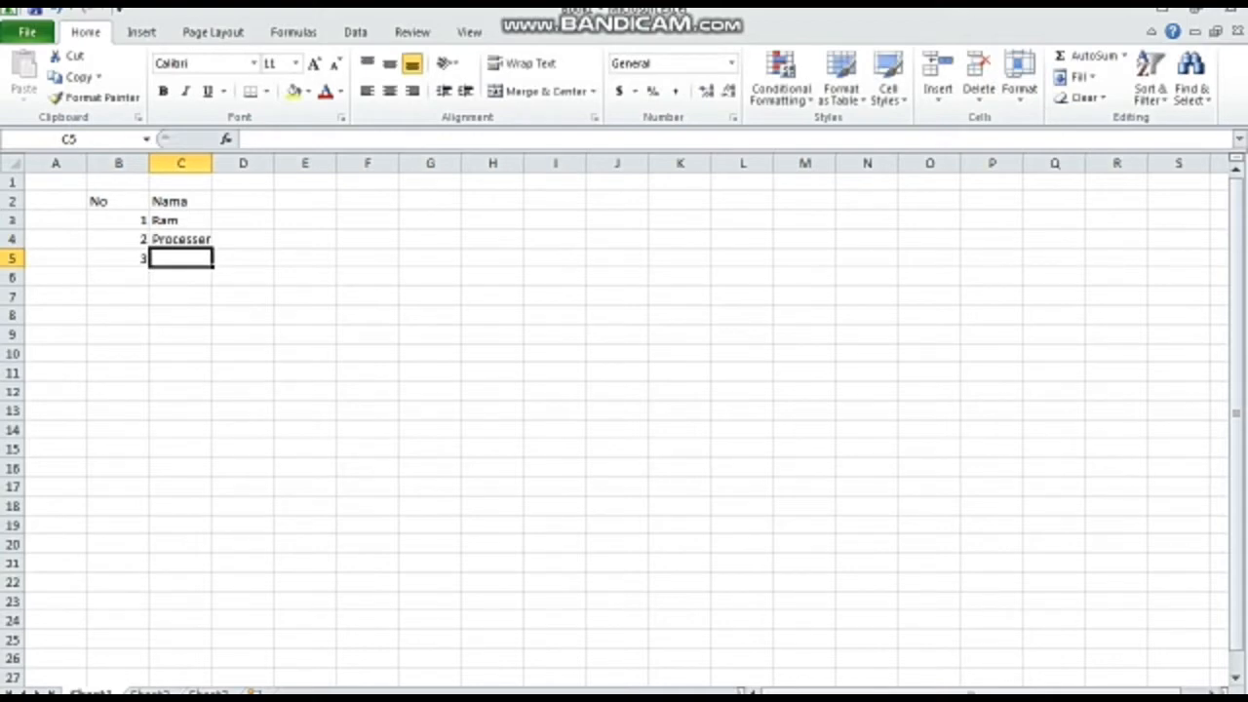
type("Po")
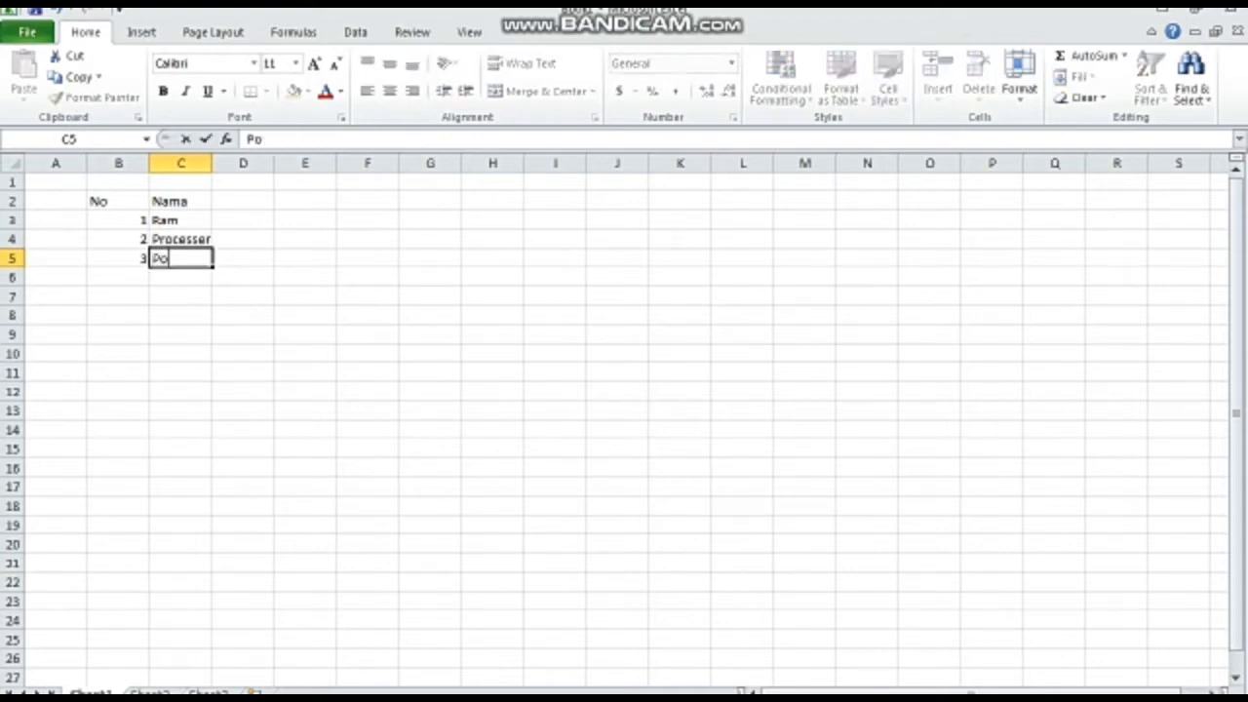
type("wer Su")
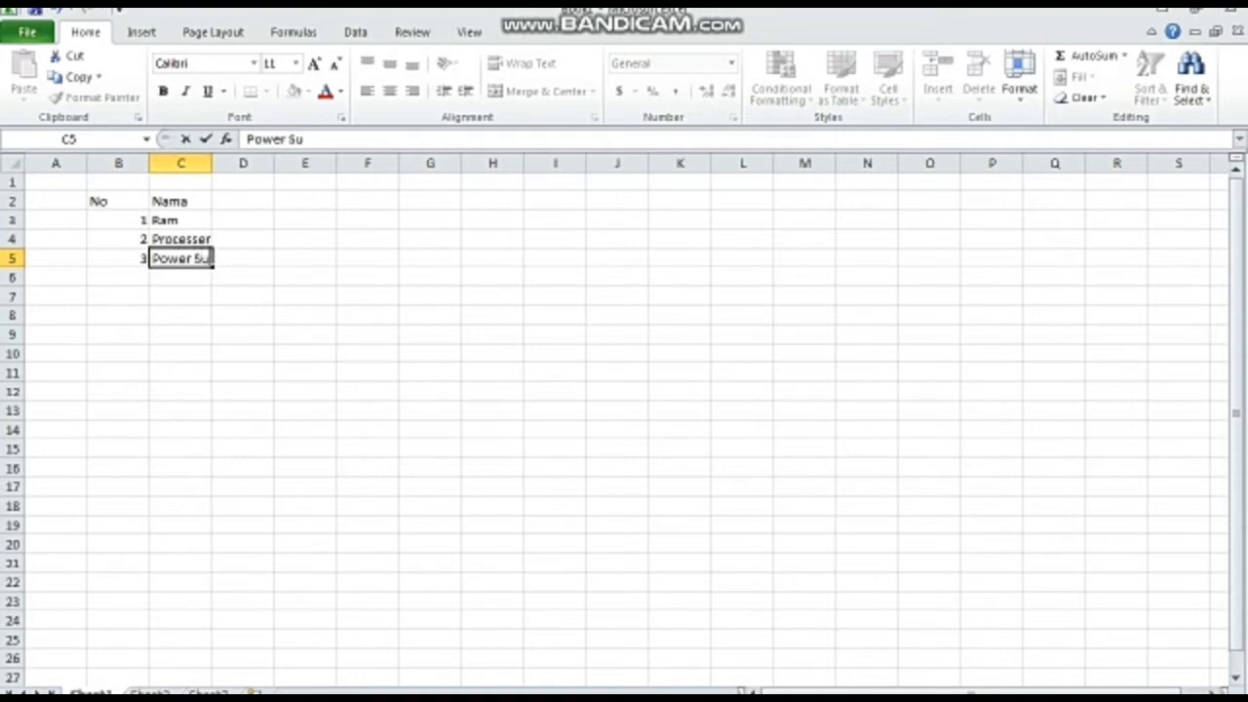
type("pply")
- Enter the header Harga in D2 with the prices 120000, 350000 and 250000 in D3 to D5
left_click(242, 201)
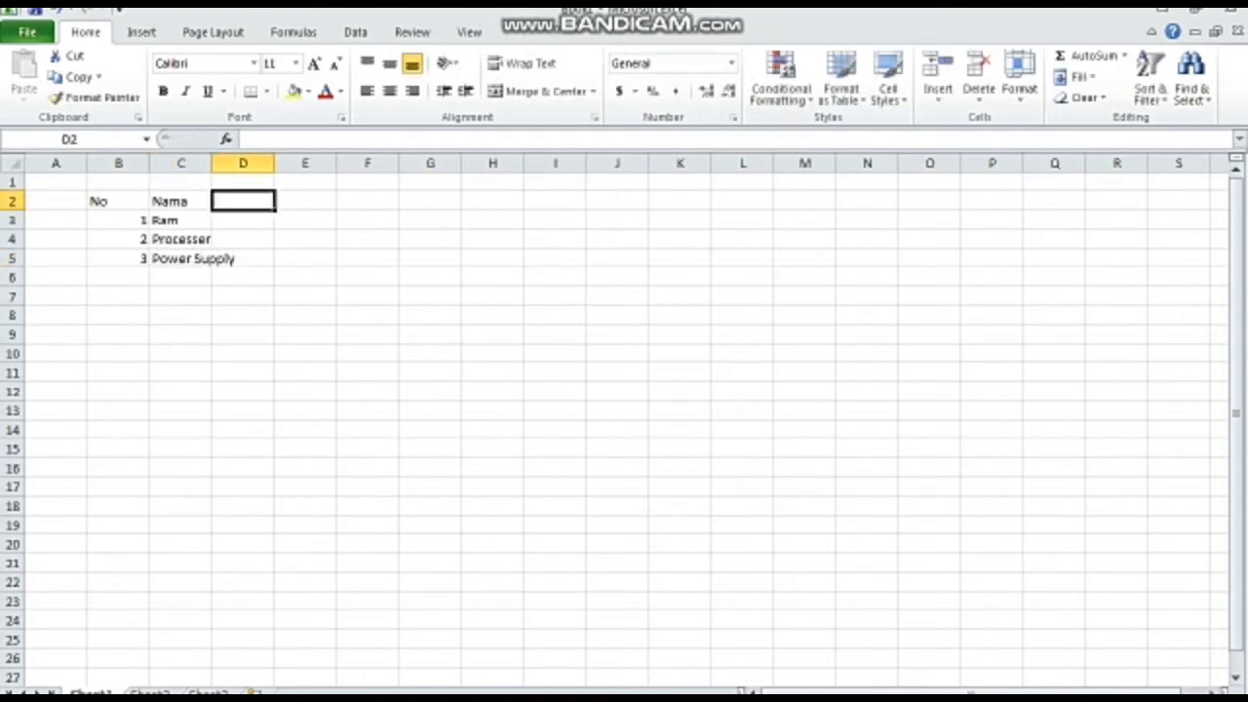
type("Harga")
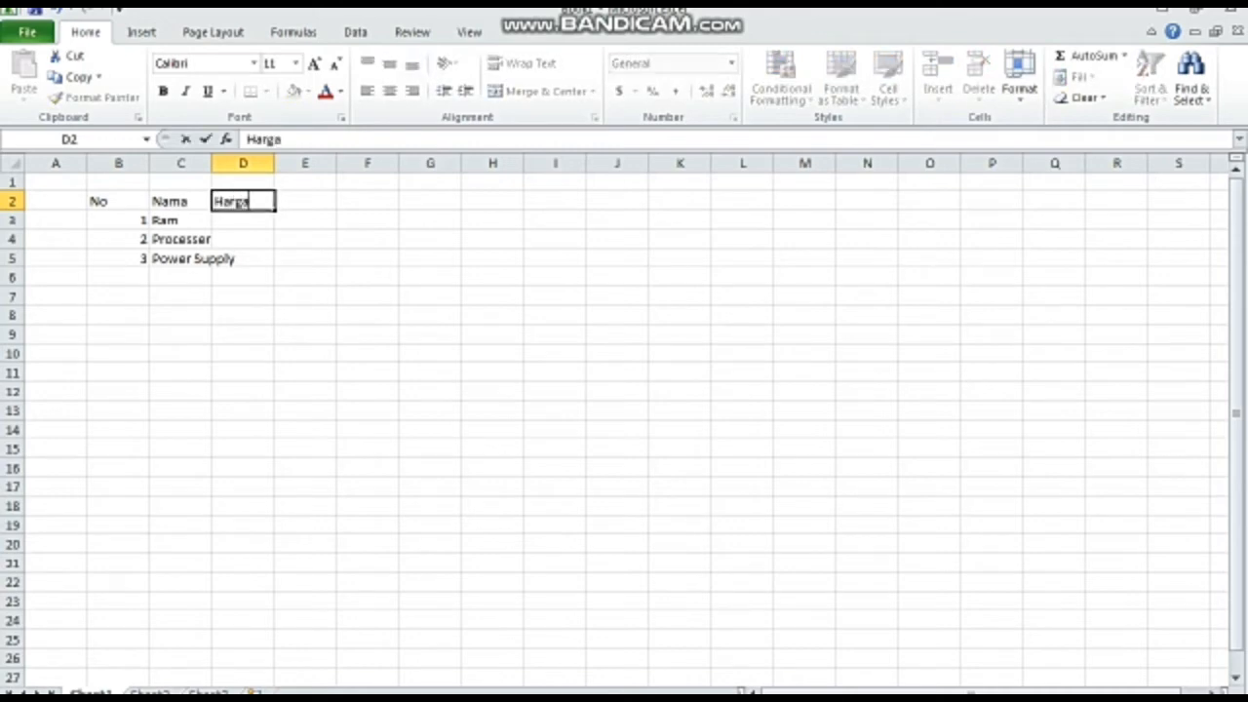
key("Return")
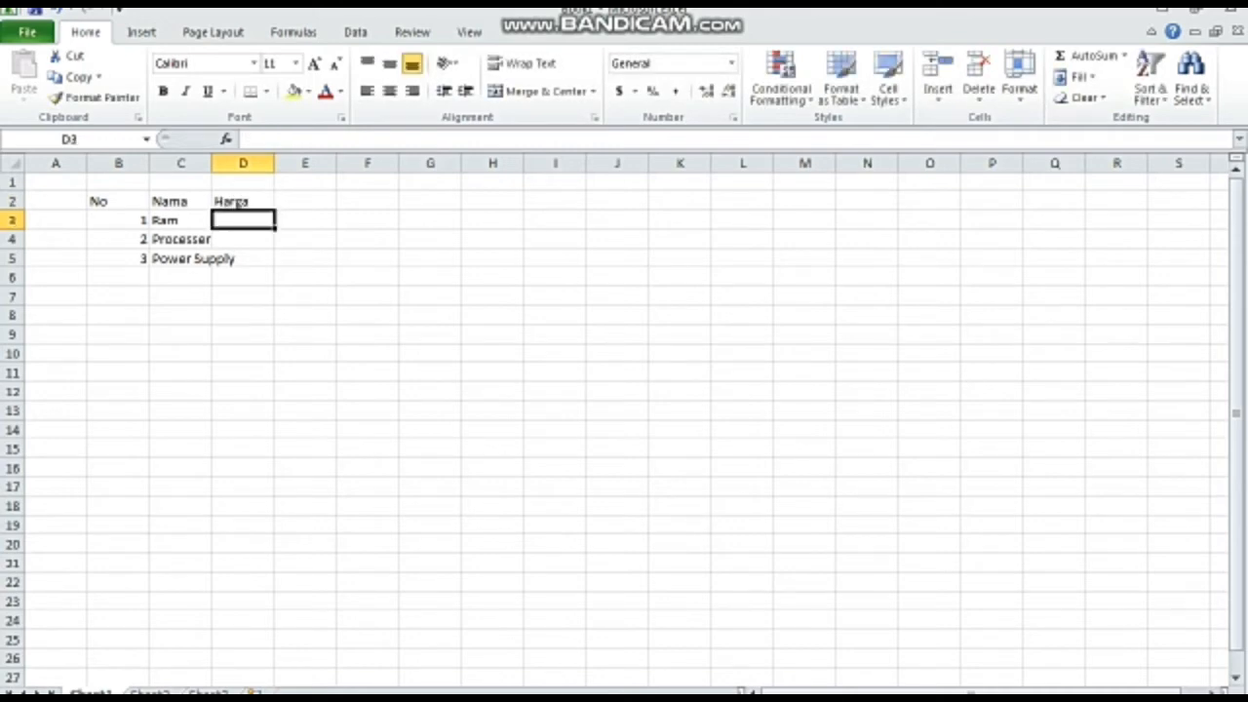
type("120000")
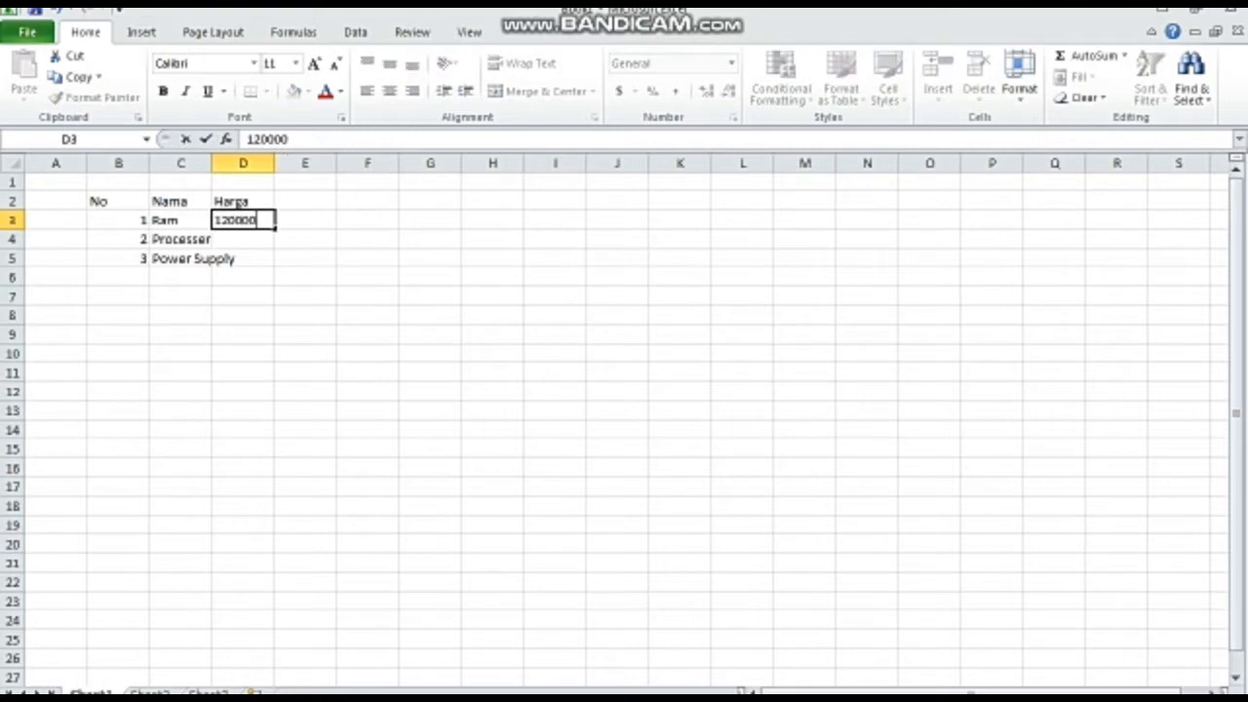
key("Return")
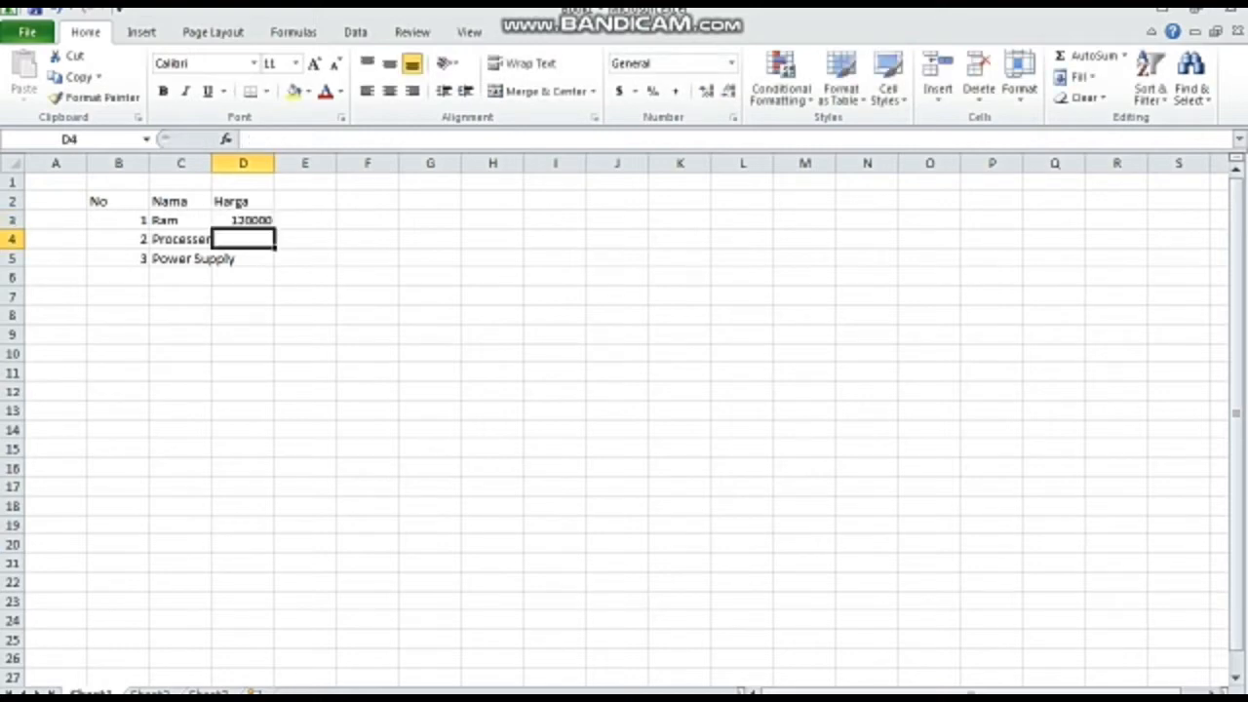
type("350000")
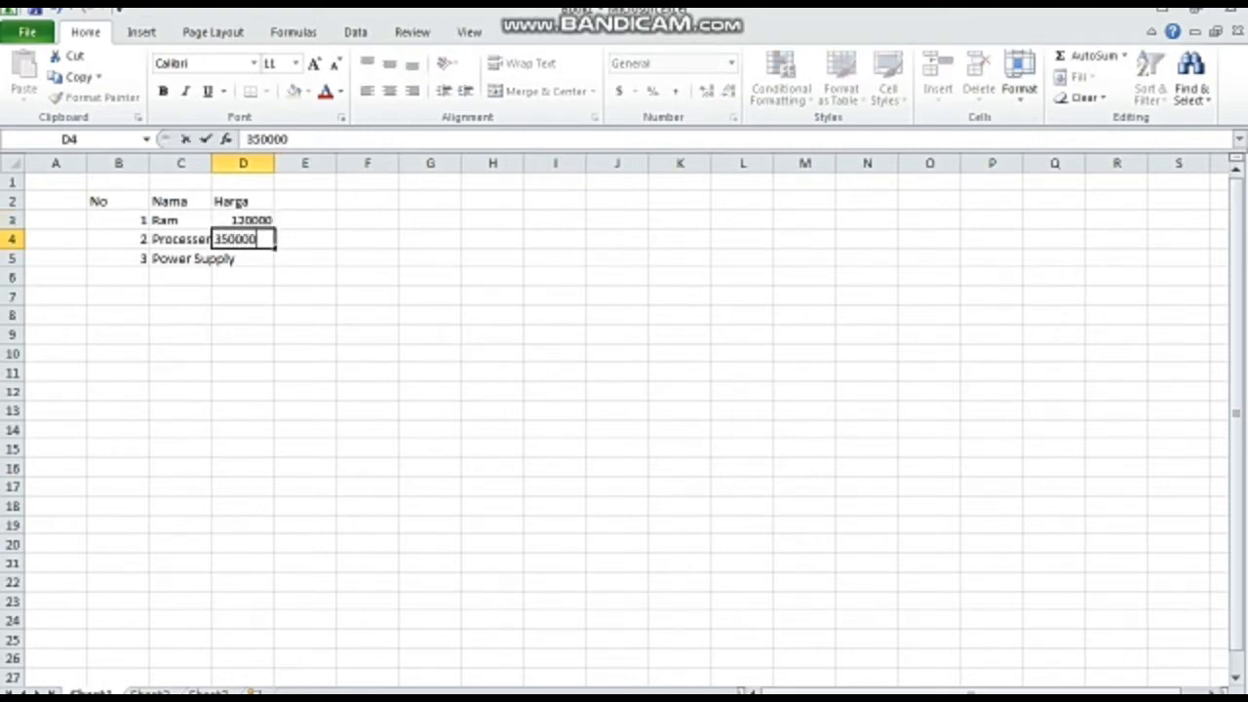
key("Return")
type("2")
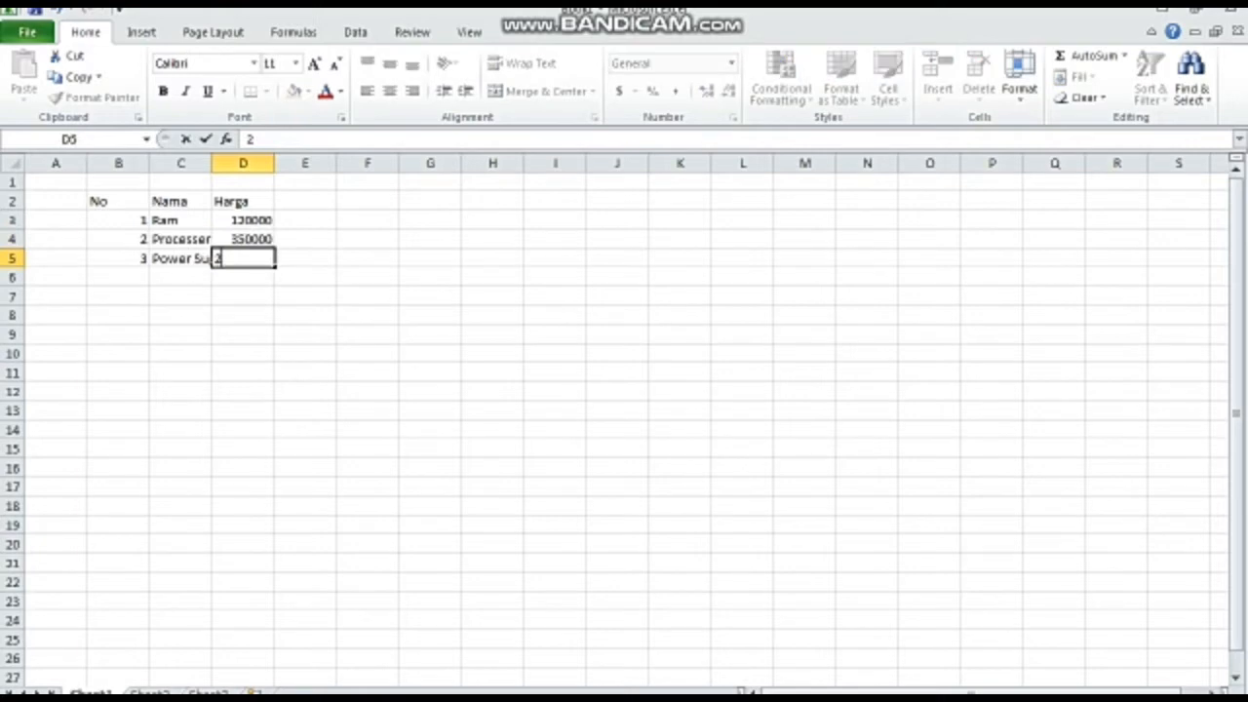
type("50000")
key("Return")
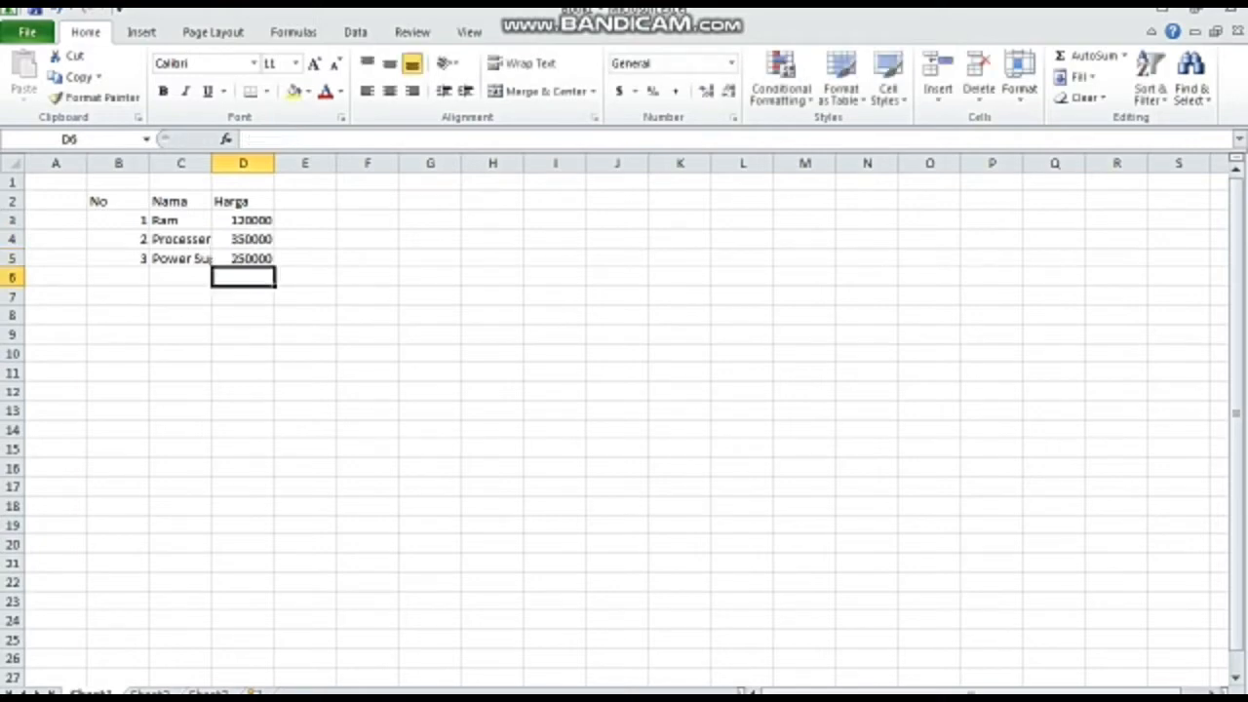
- Enter the header Jumlah in E2 with the quantities 23, 20 and 15 in E3 to E5
left_click(305, 201)
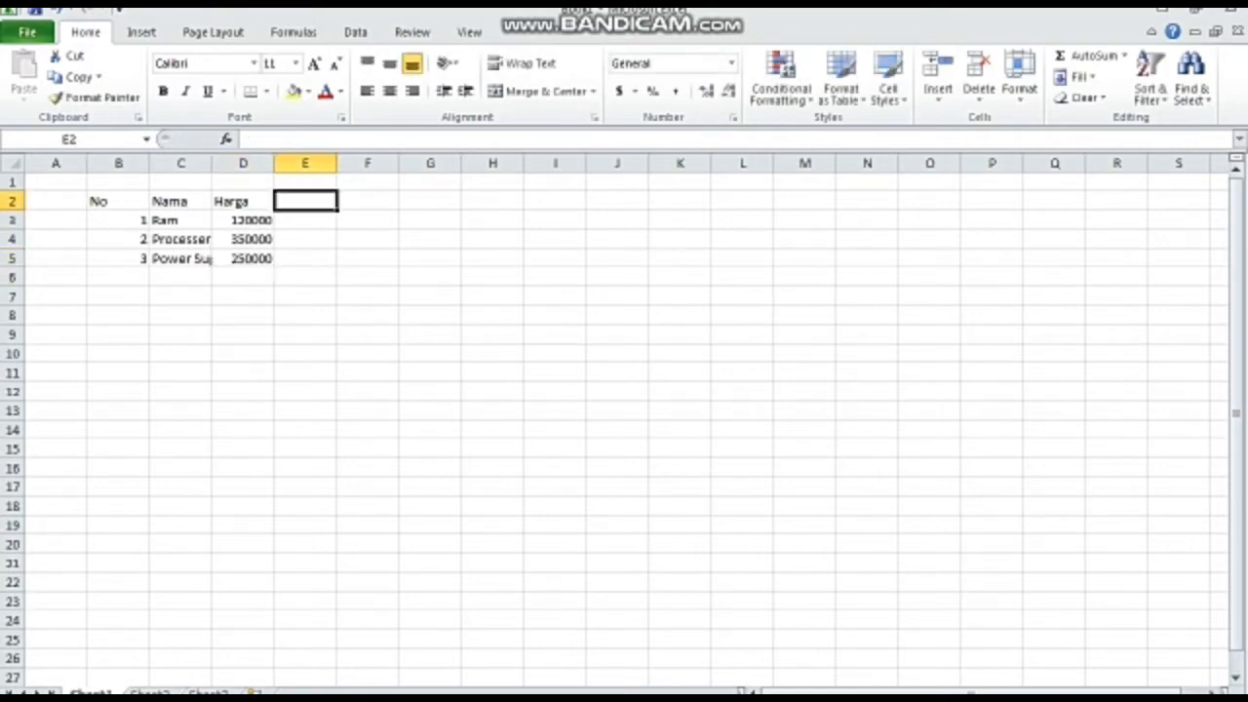
type("Jumlah")
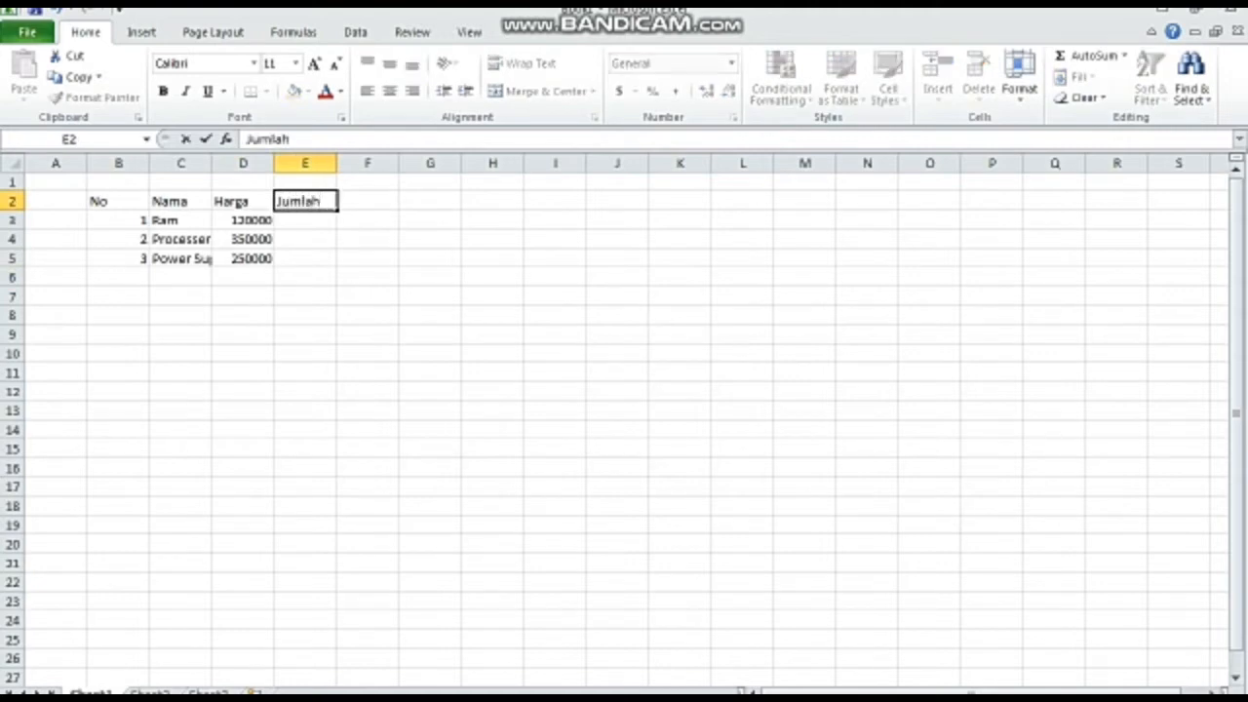
key("Return")
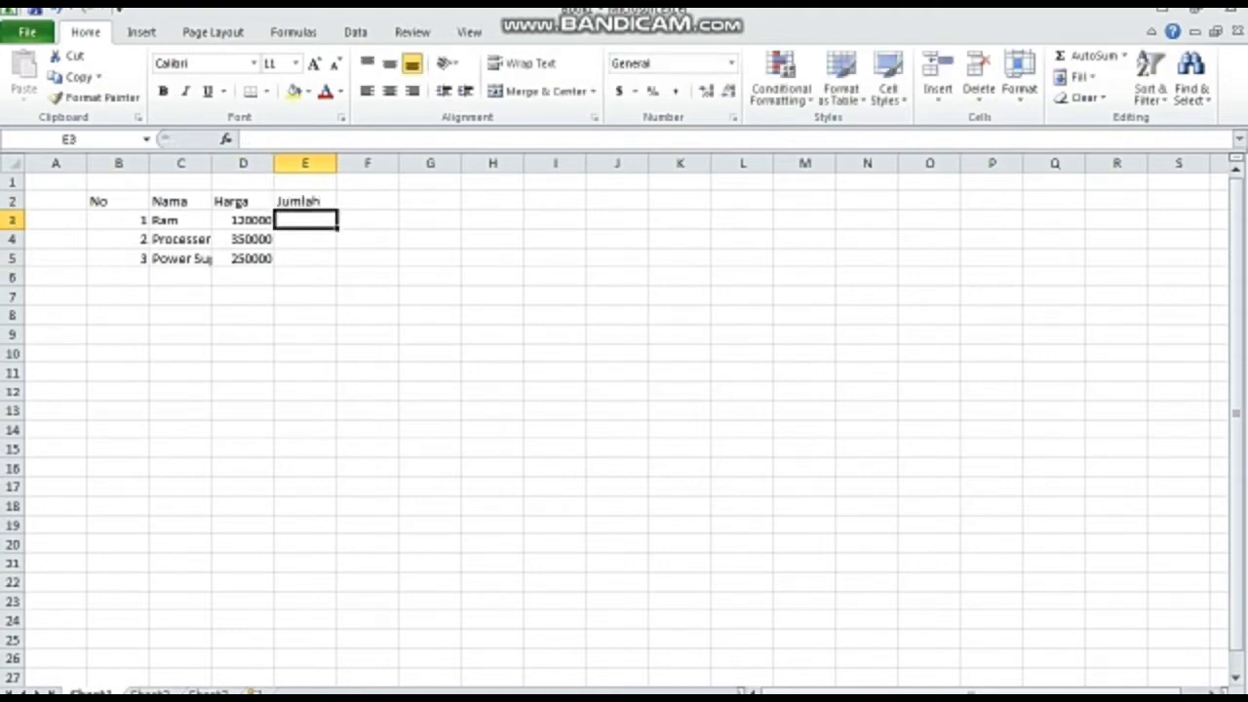
type("23")
key("Return")
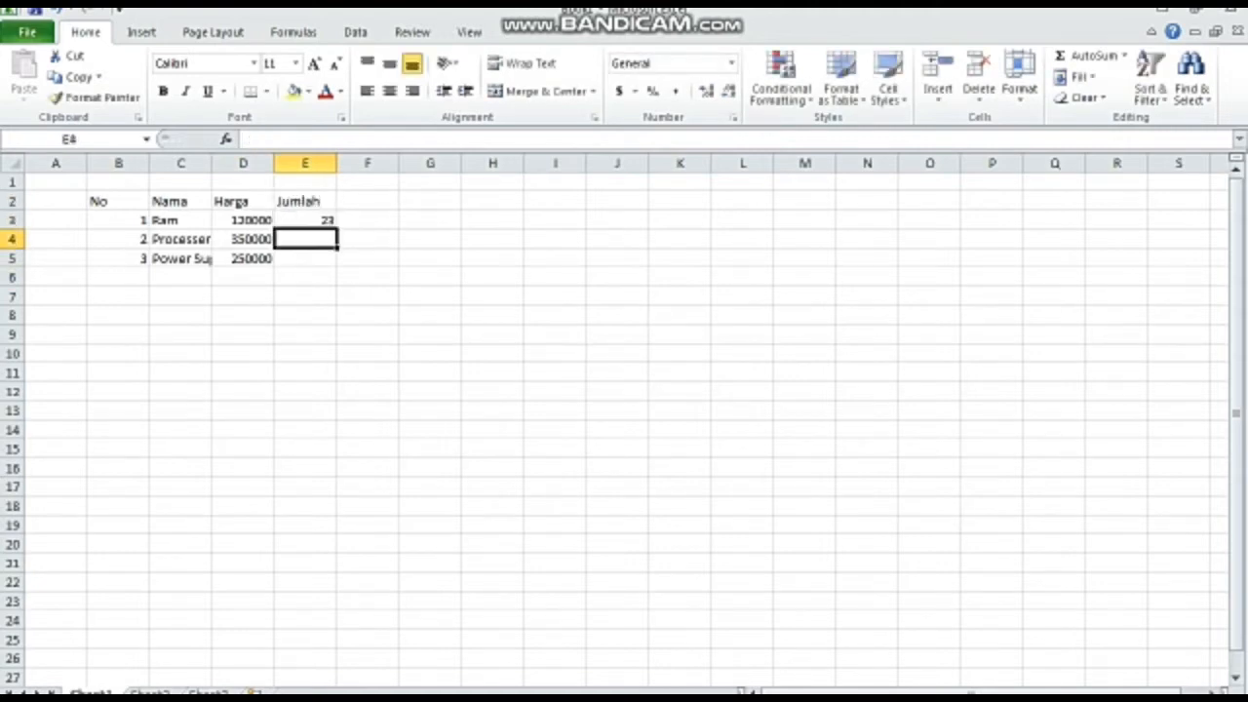
type("20")
key("Return")
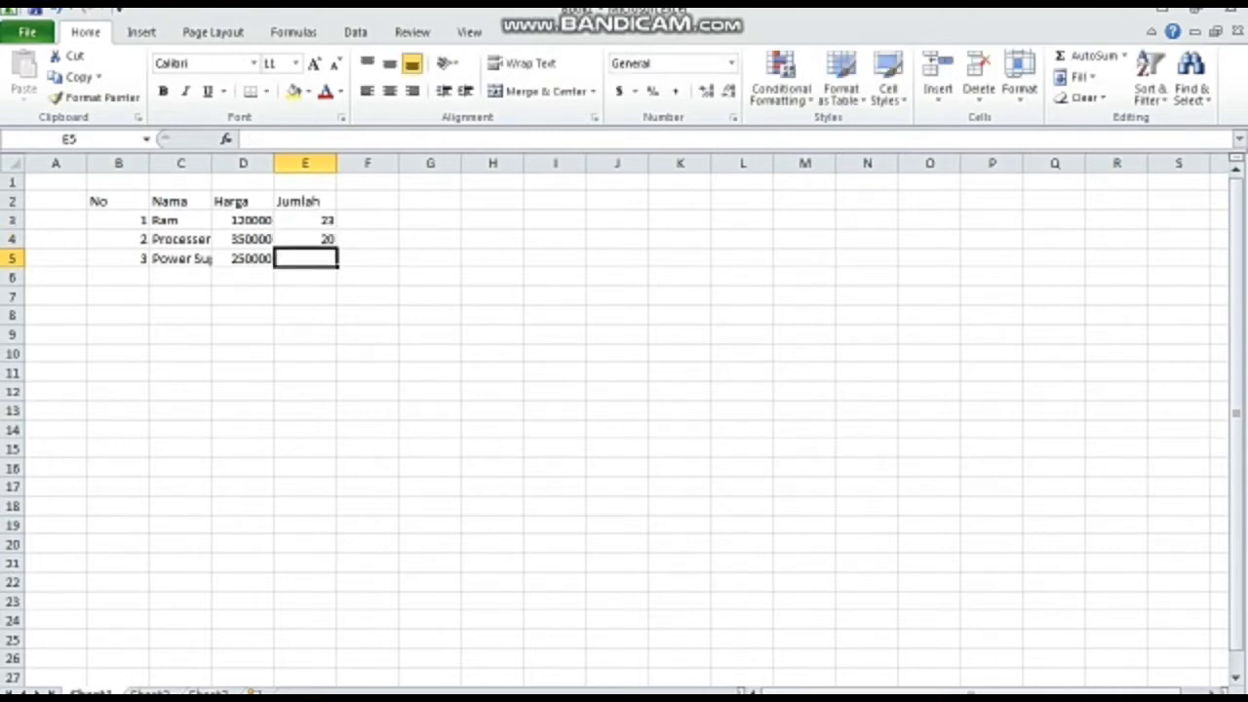
type("15")
key("Return")
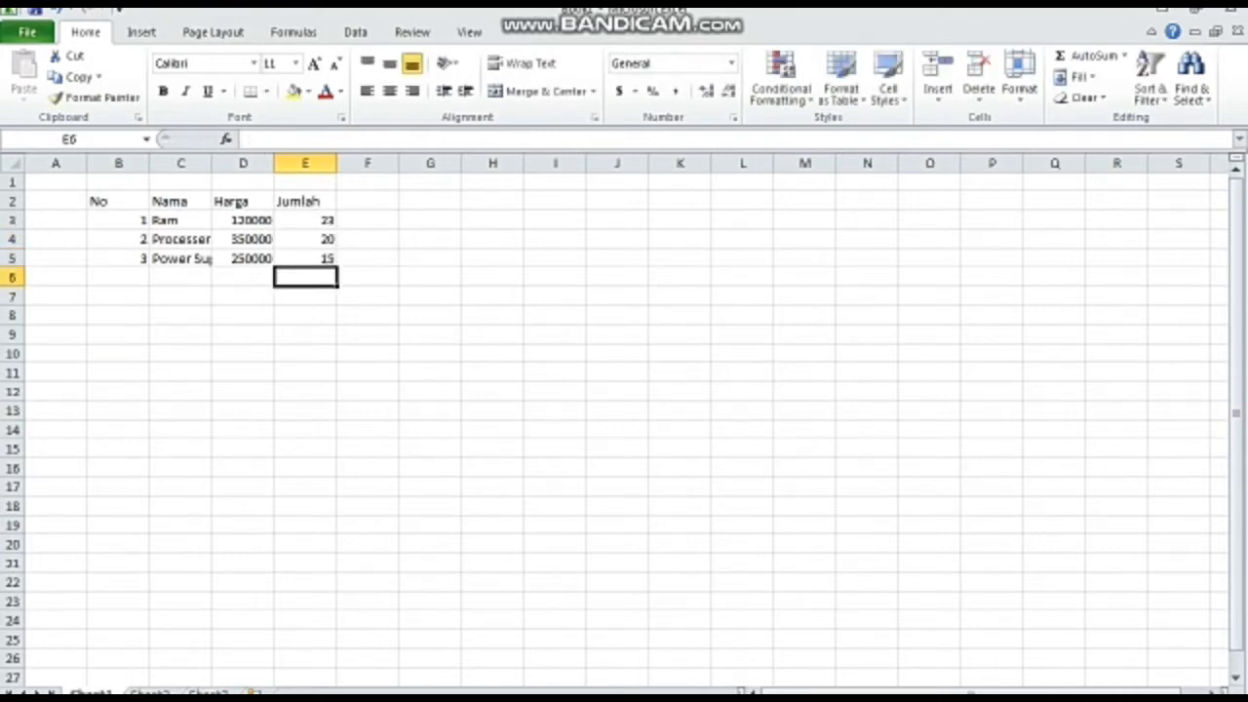
- Enter the header Kondisi in F2 and the condition Baik in each of F3 to F5
left_click(367, 201)
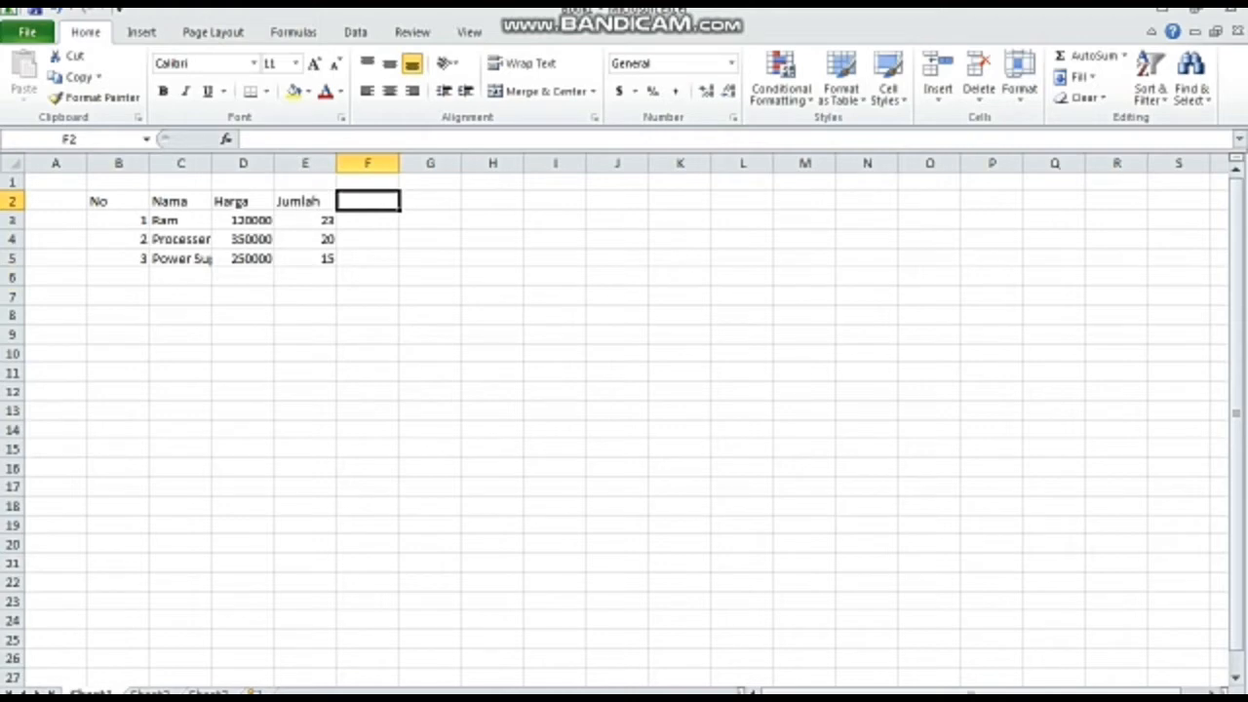
type("Kondisi")
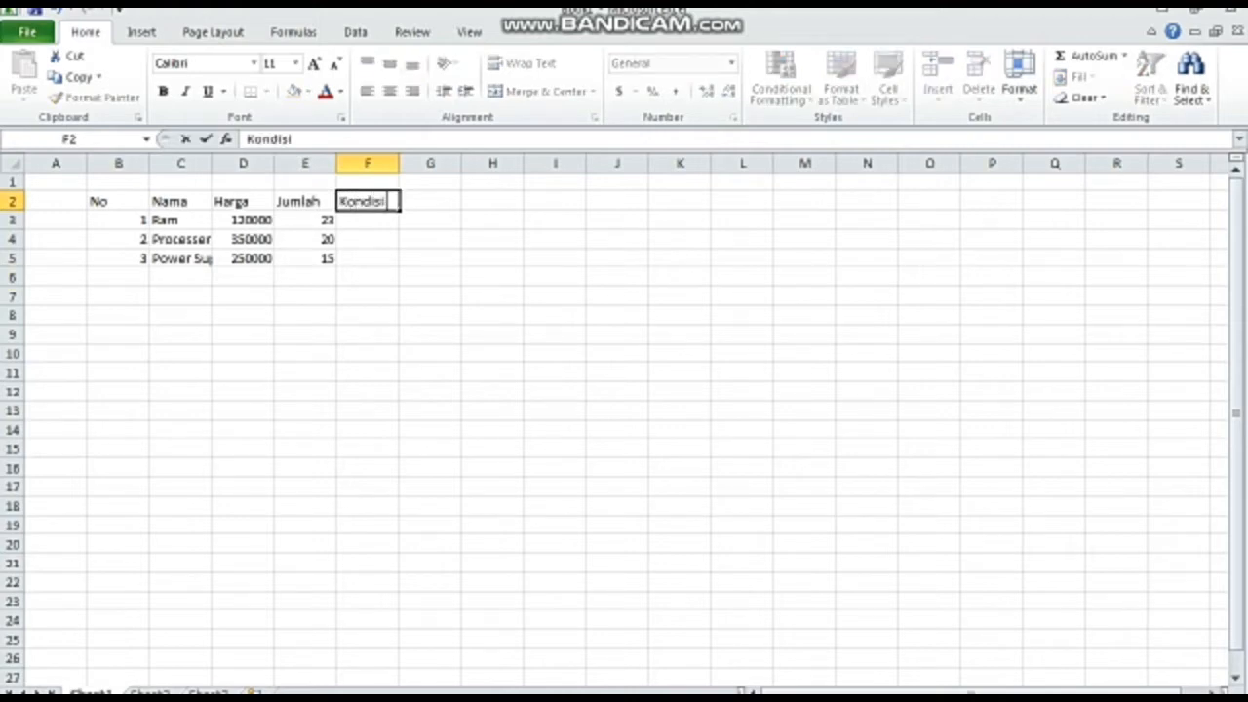
key("Return")
type("Baik")
key("Return")
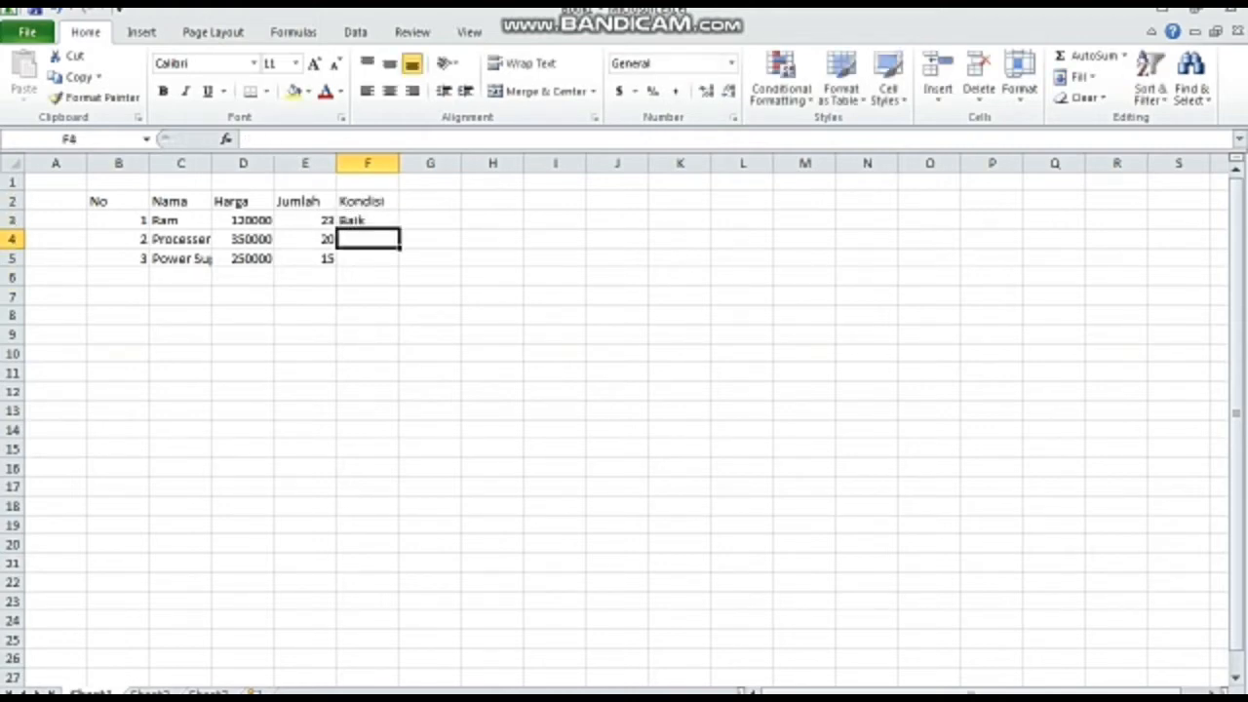
type("Baik")
key("Return")
type("Baik")
key("Return")
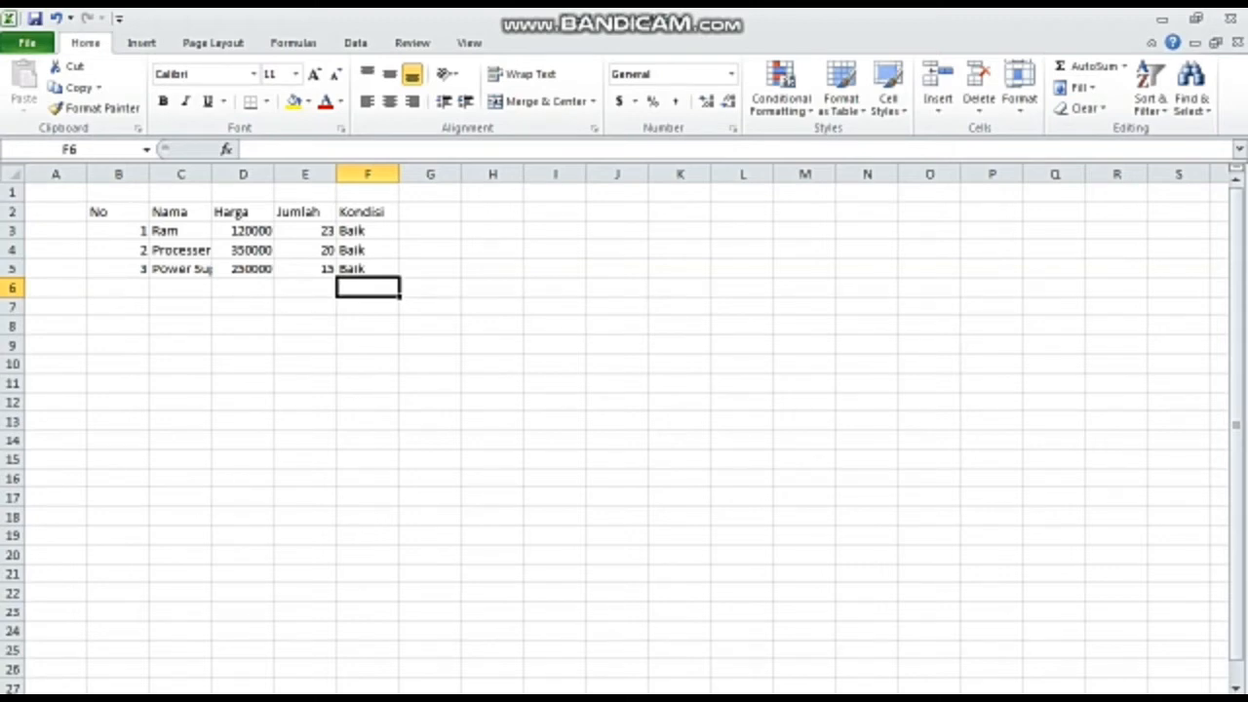
- Widen column C to fit Power Supply, and fine-tune it with a slightly smaller numeric column width
left_click_drag(212, 174, 243, 174)
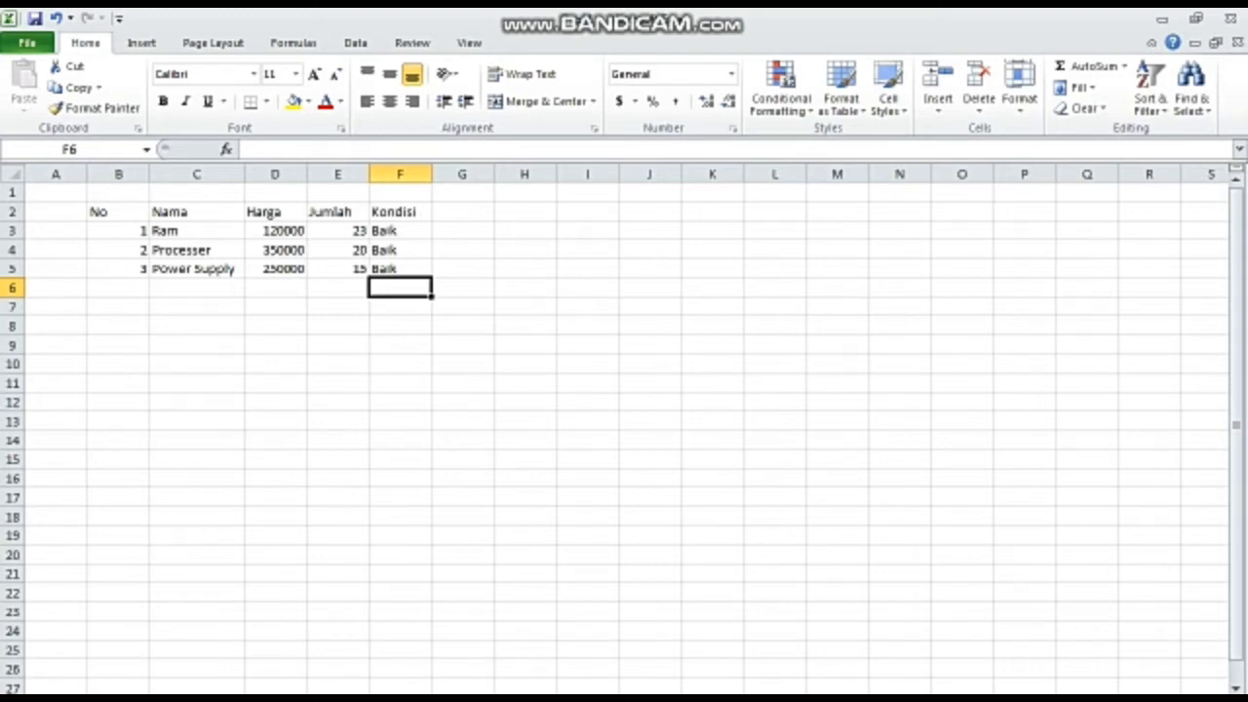
left_click(196, 211)
left_click(196, 174)
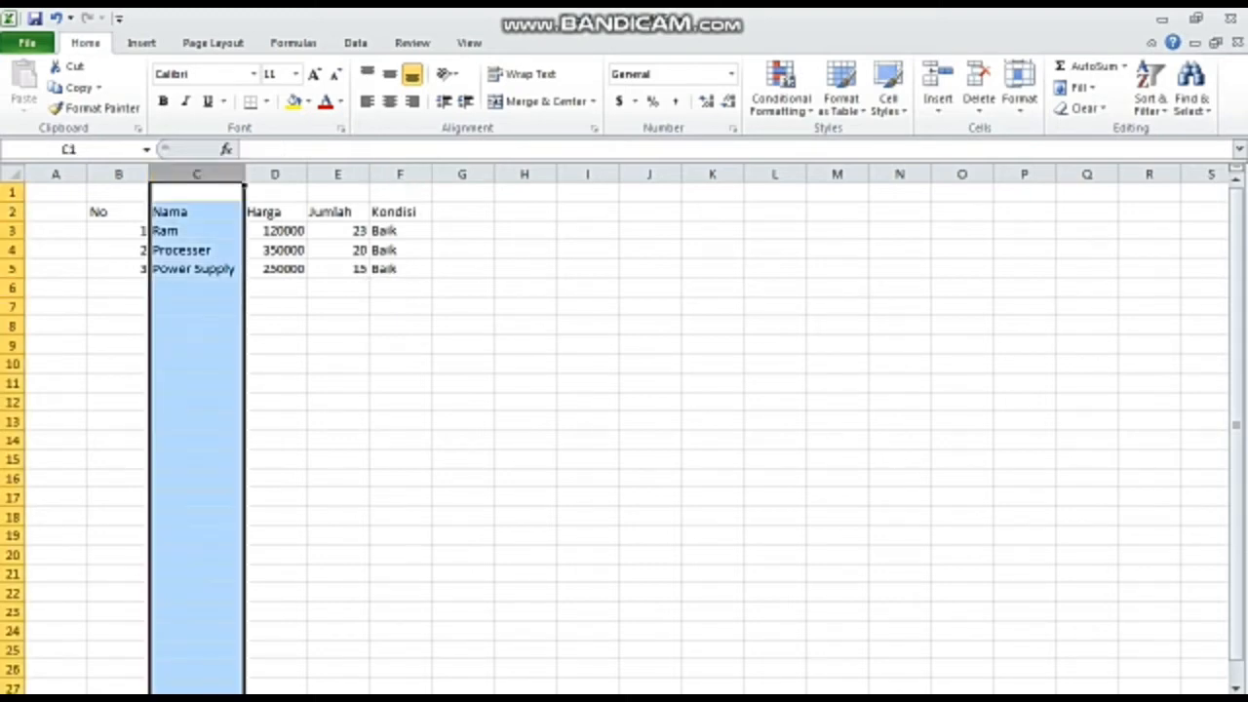
right_click(190, 251)
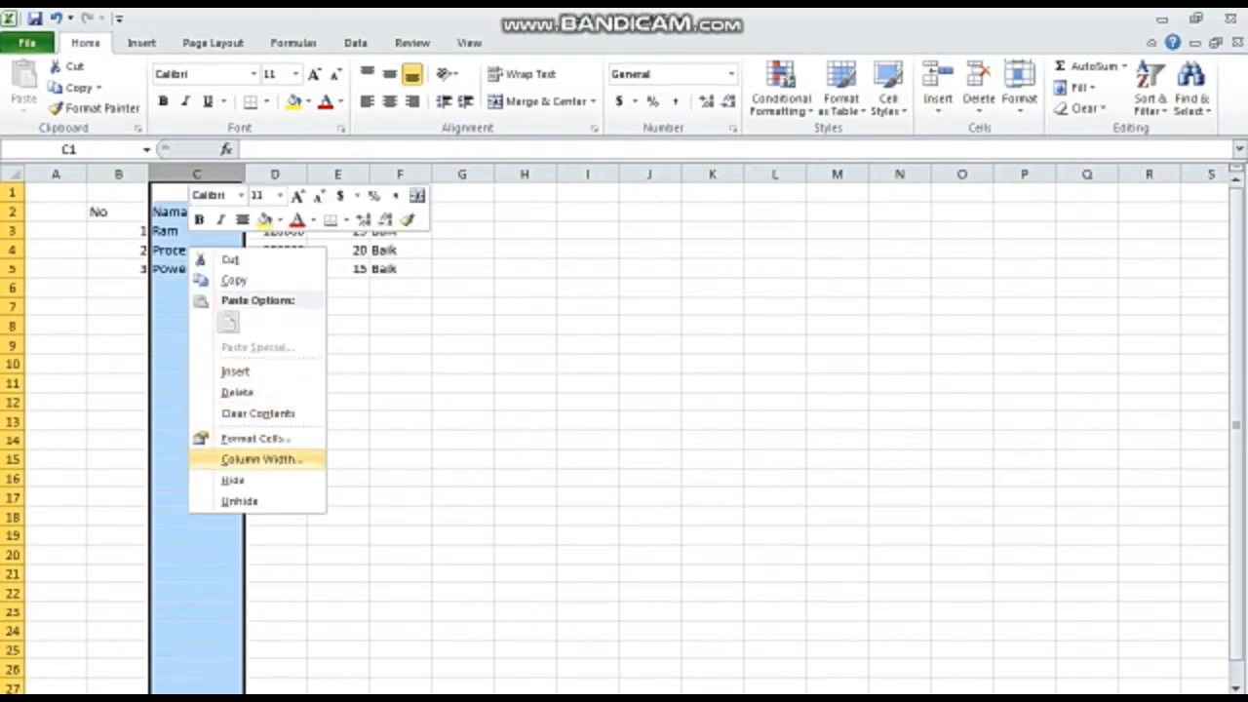
left_click(261, 459)
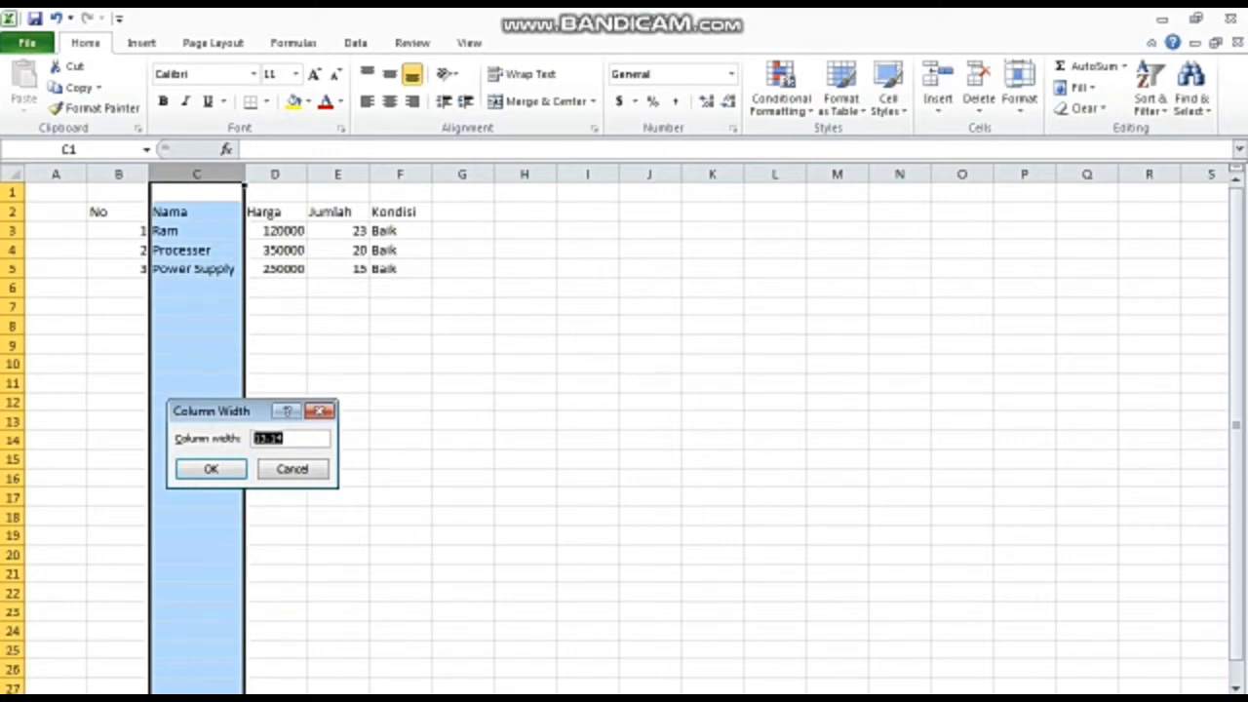
type("22.")
type("43")
key("Return")
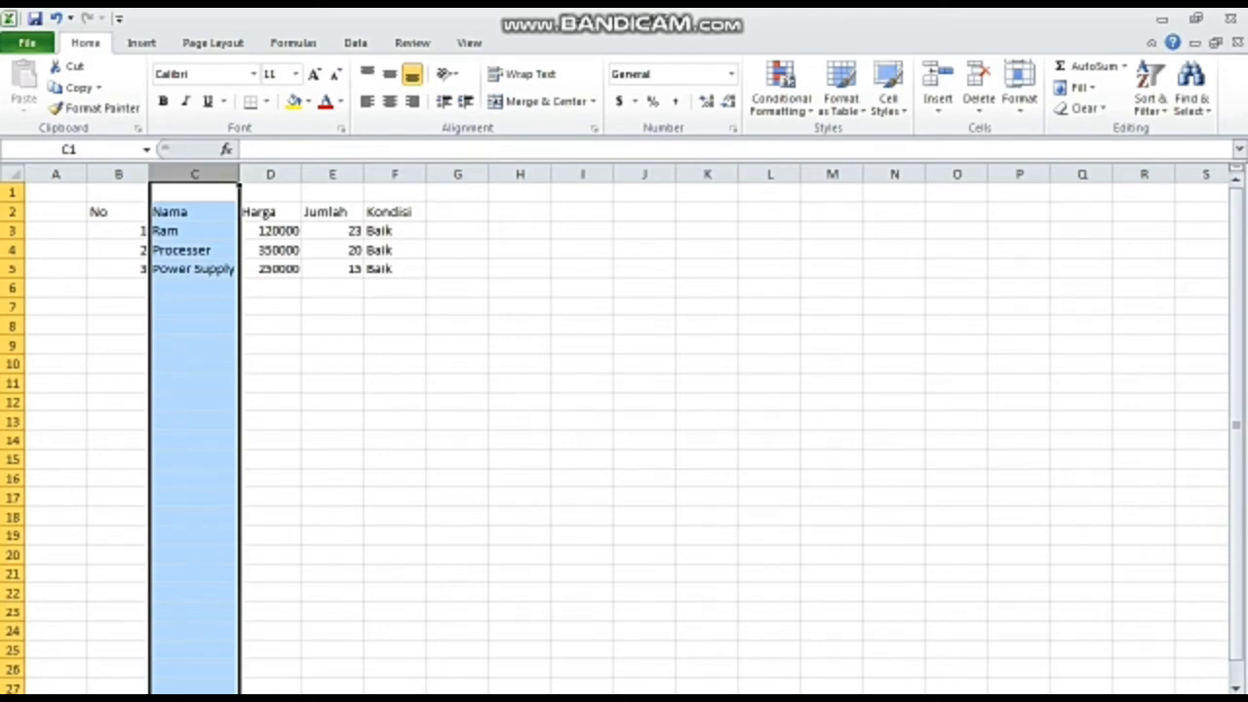
left_click(118, 421)
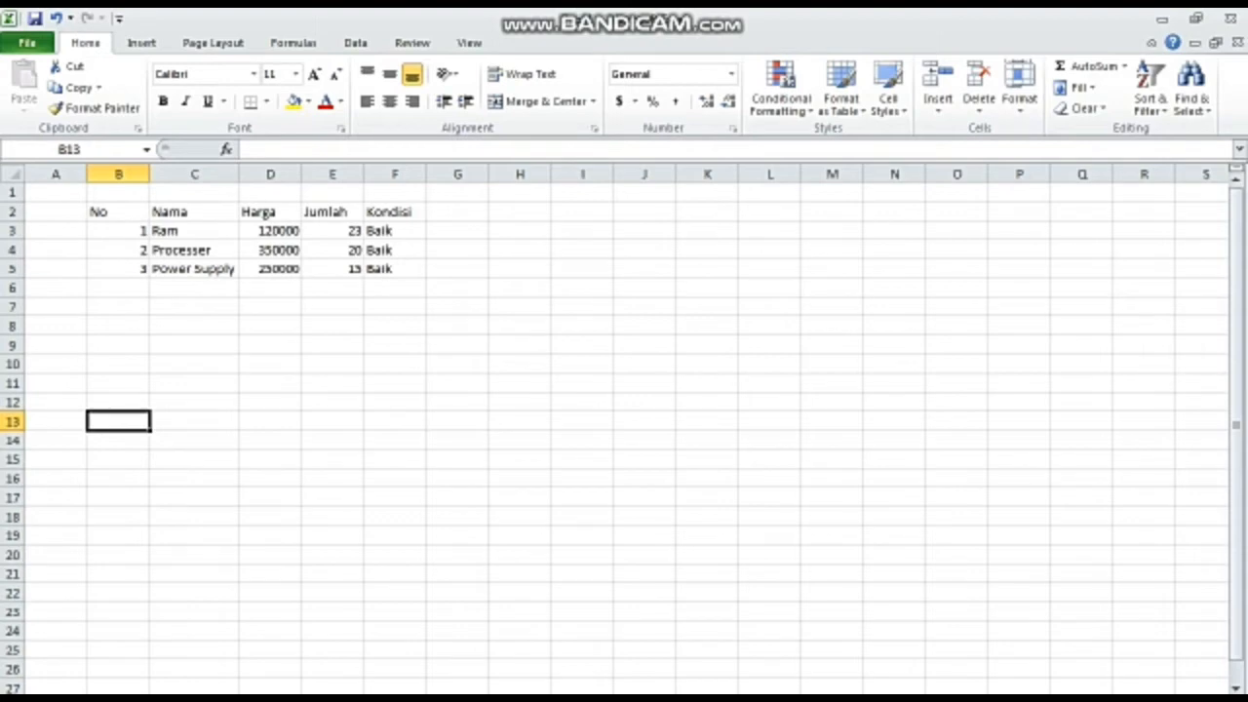
left_click(118, 211)
key("shift+Right")
key("shift+Right")
key("shift+Right")
key("shift+Right")
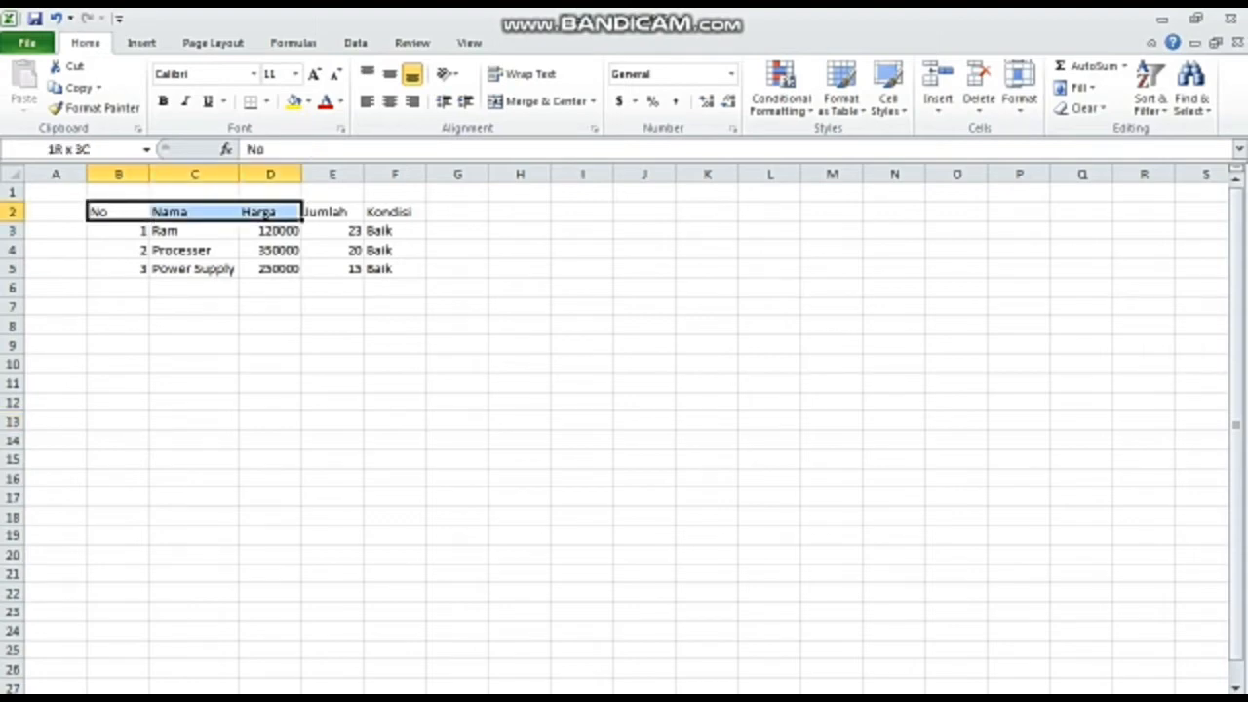
key("shift+Down")
key("shift+Down")
key("shift+Down")
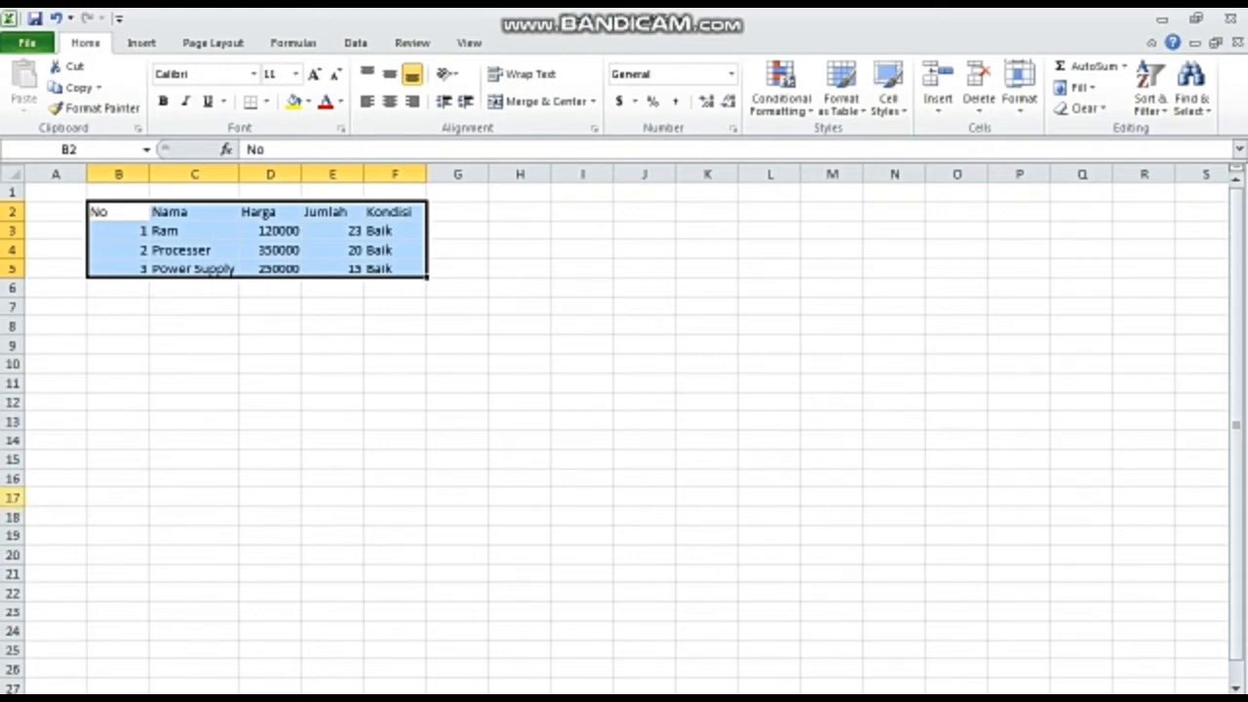
left_click(14, 498)
left_click(194, 307)
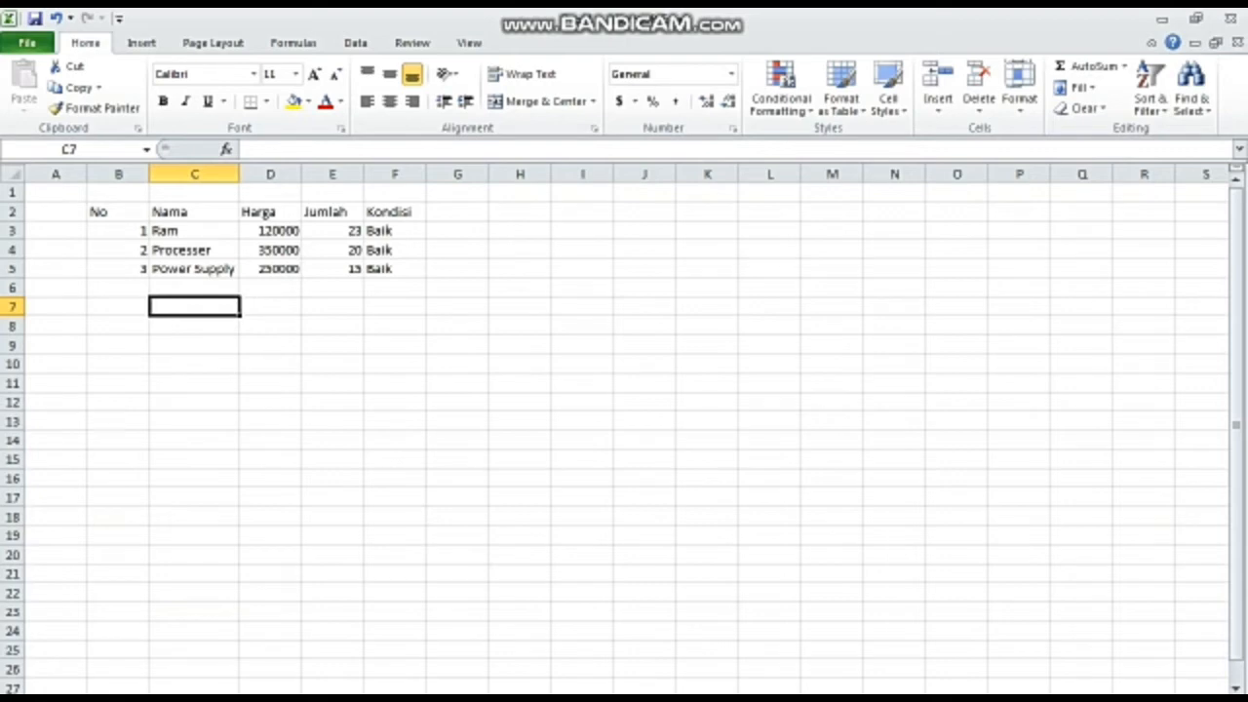
- AutoFit the column widths of the table range B2:F5 to their contents
left_click(118, 212)
key("shift+Right")
key("shift+Right")
key("shift+Right")
key("shift+Right")
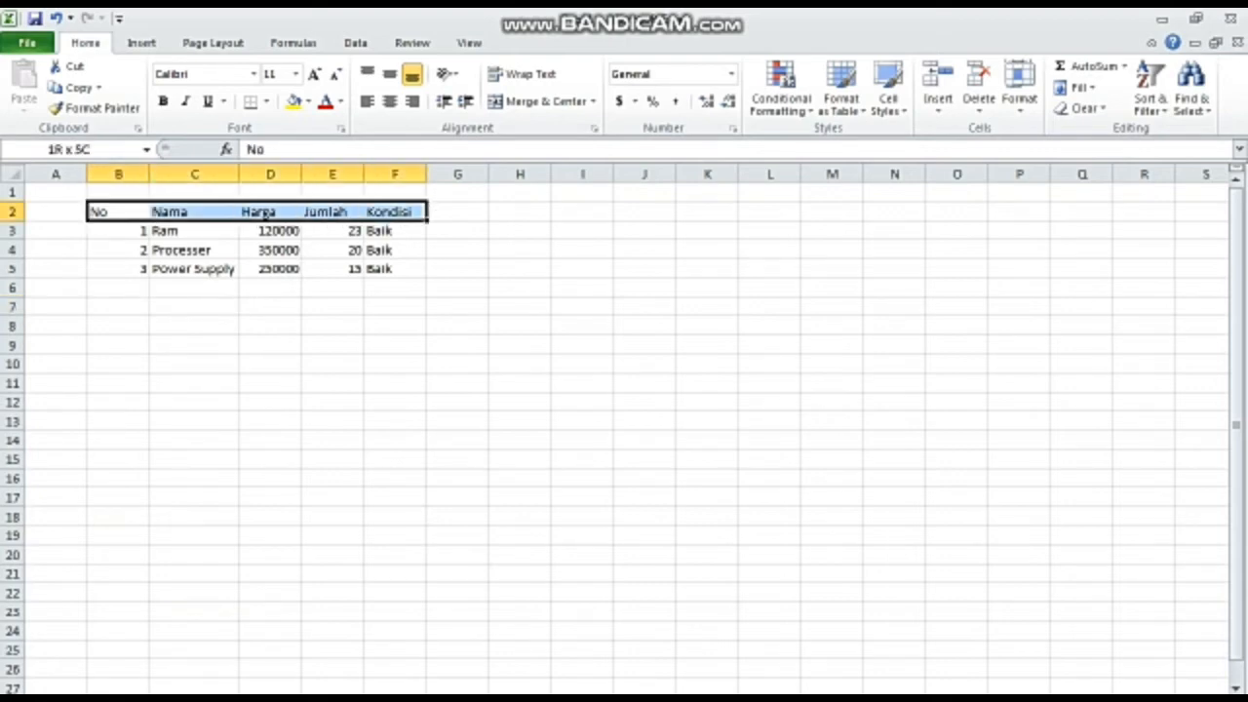
key("shift+Down")
key("shift+Down")
key("shift+Down")
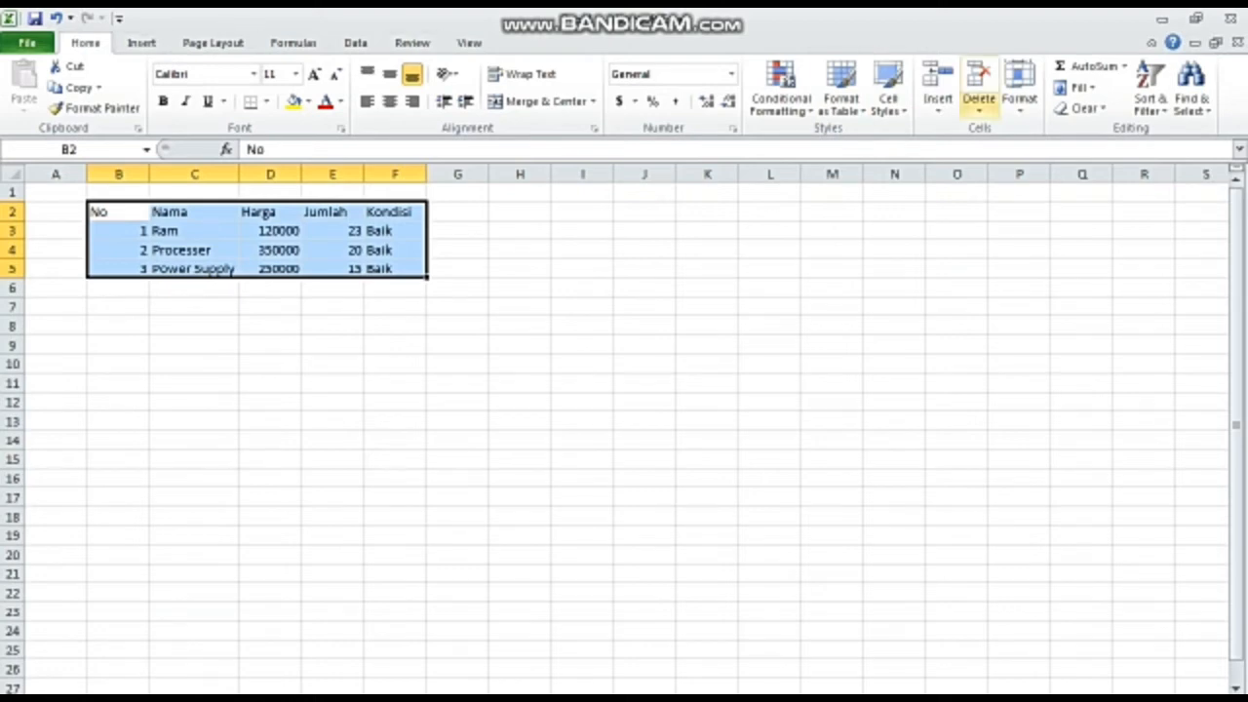
left_click(1019, 97)
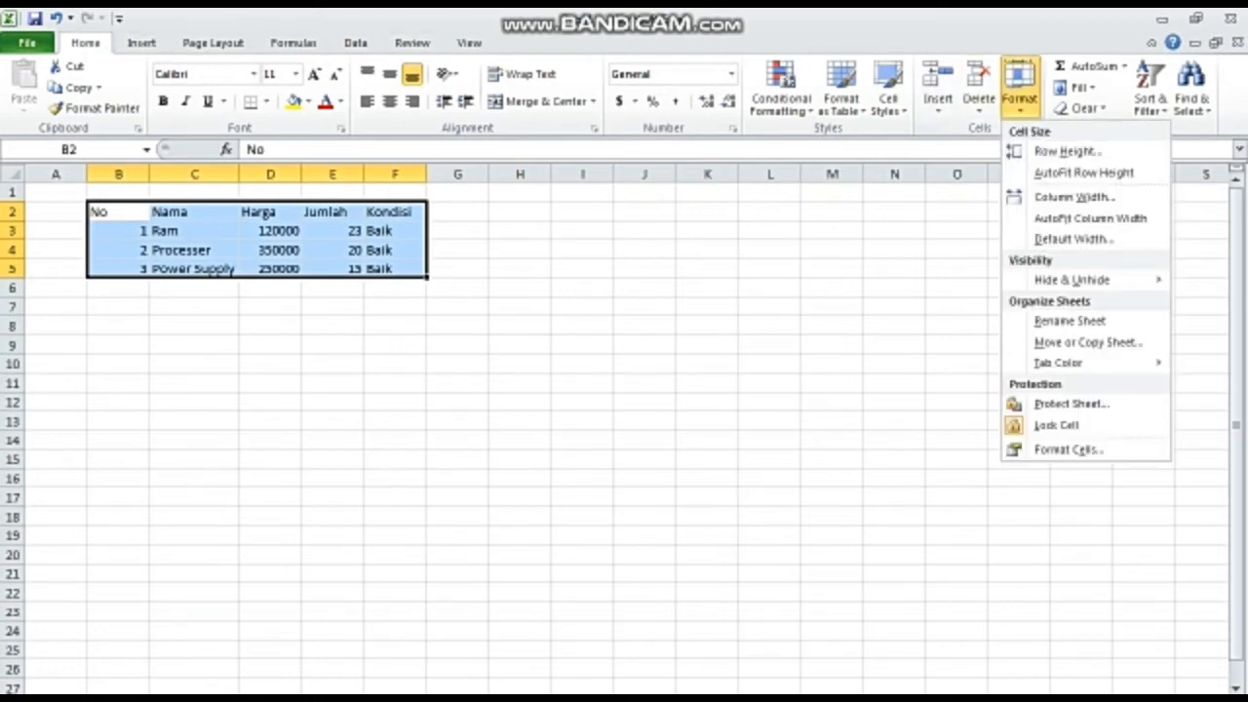
left_click(1090, 218)
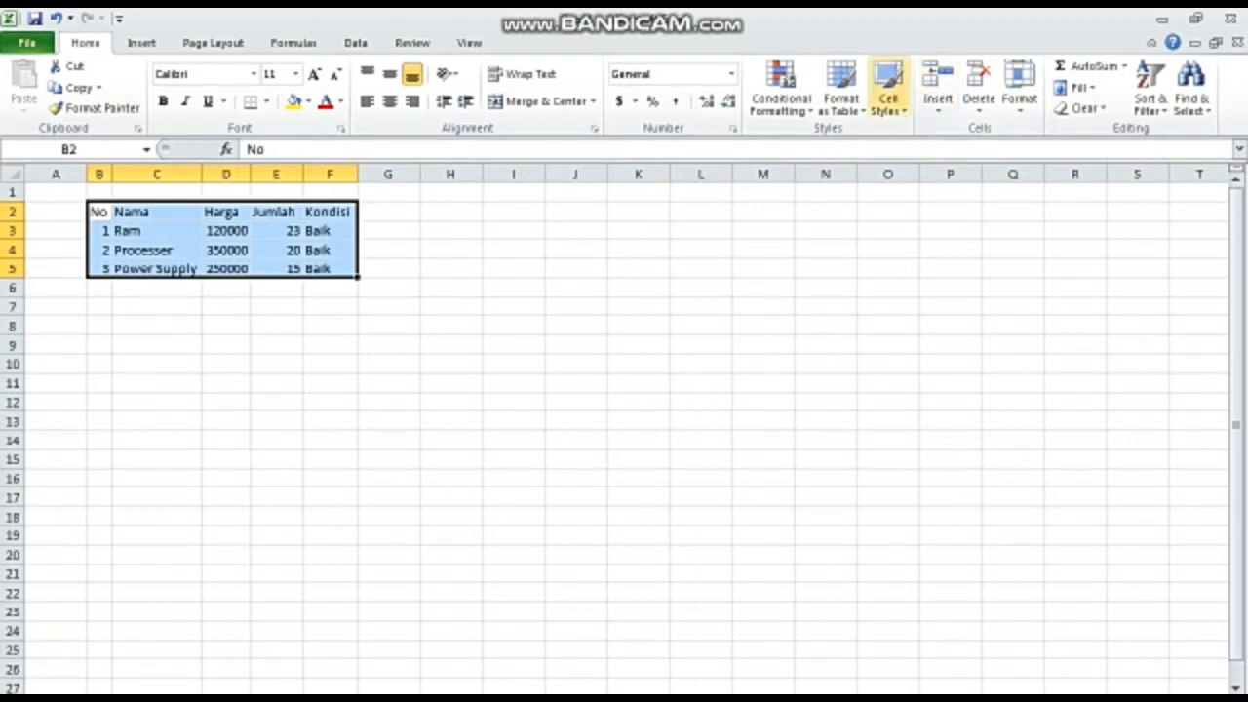
left_click(979, 105)
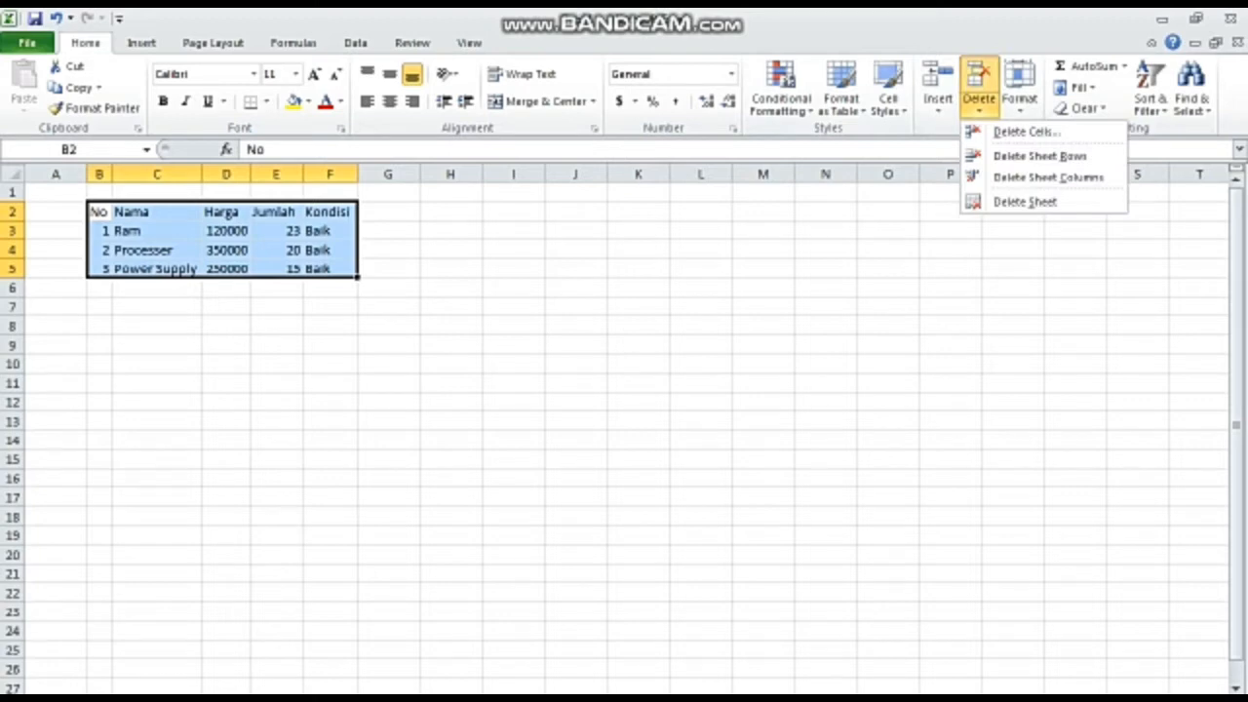
key("Escape")
left_click(11, 173)
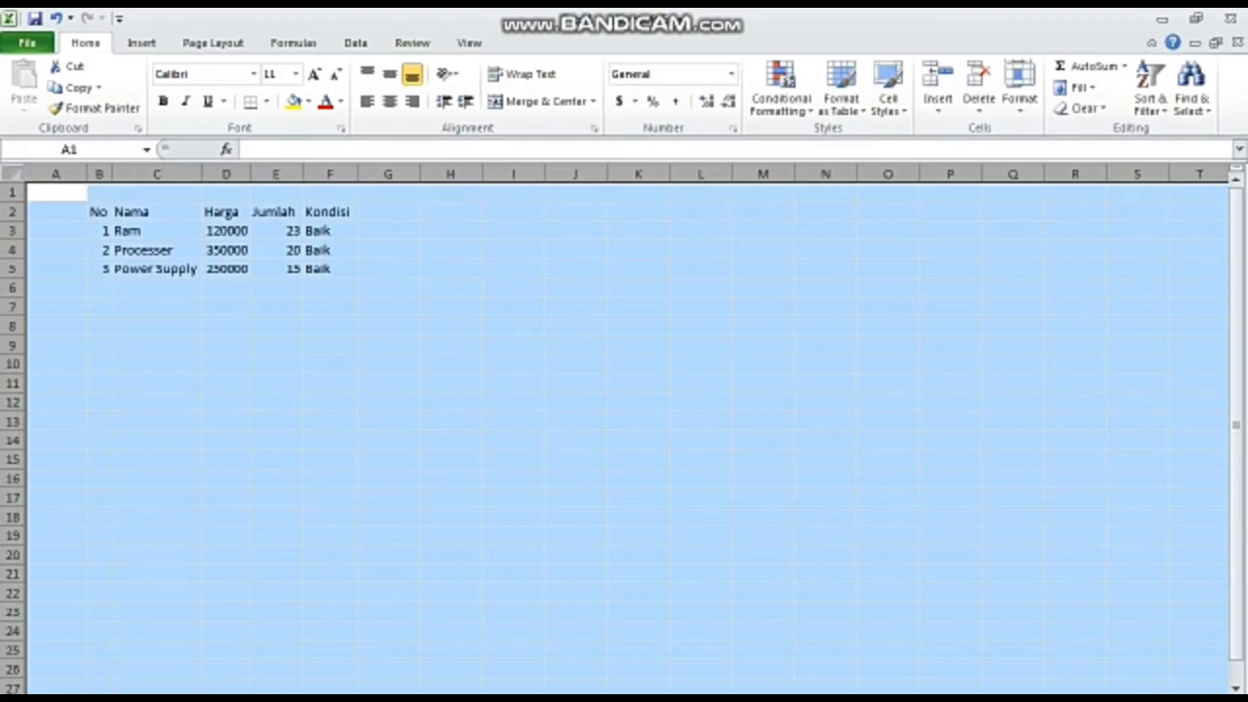
left_click(99, 232)
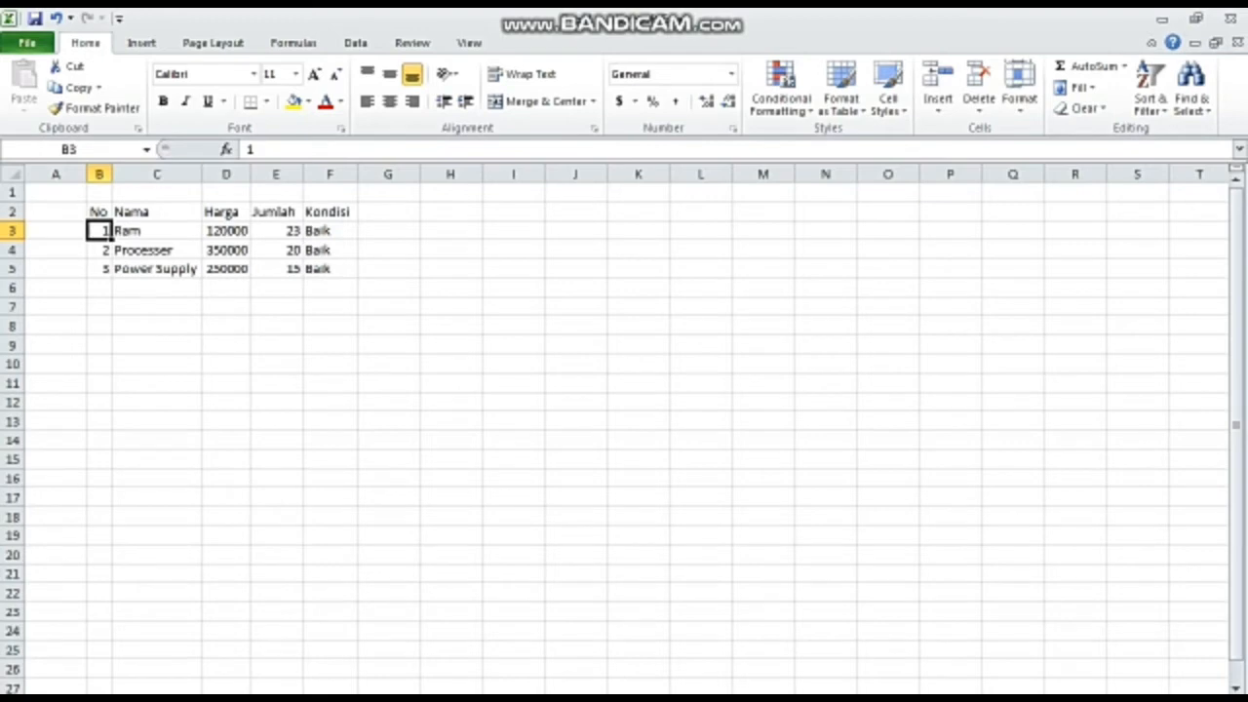
left_click(11, 174)
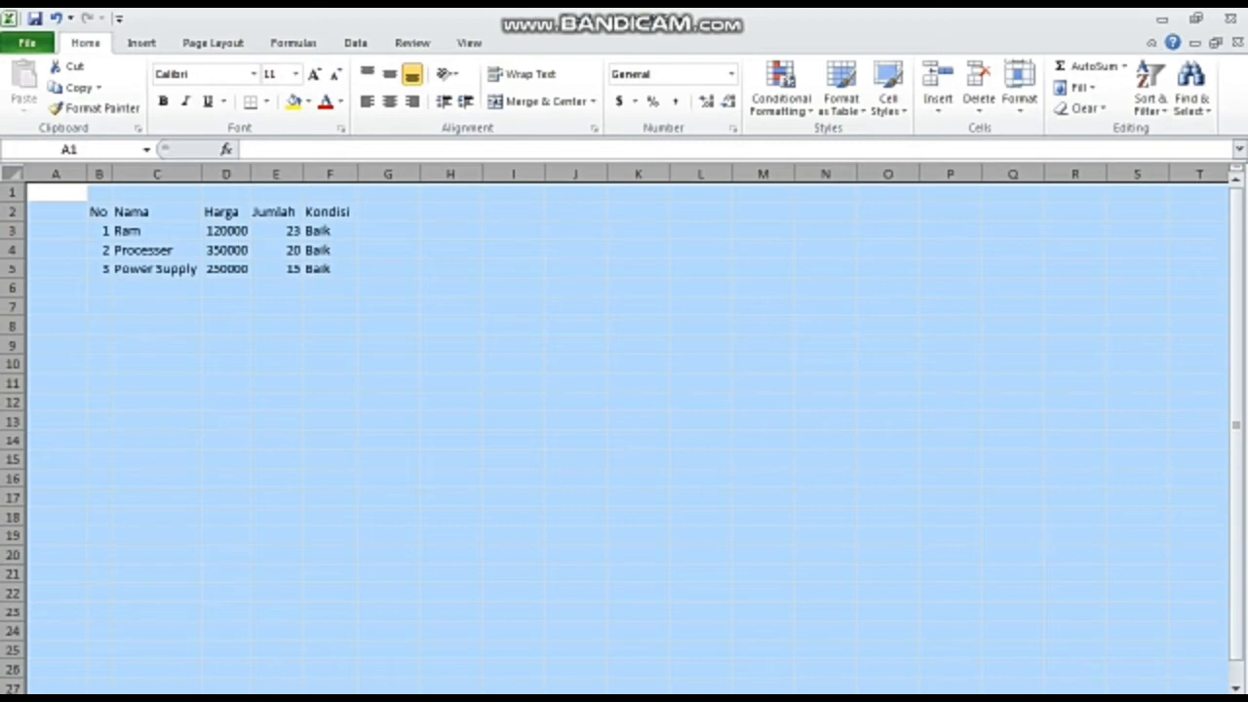
left_click(55, 231)
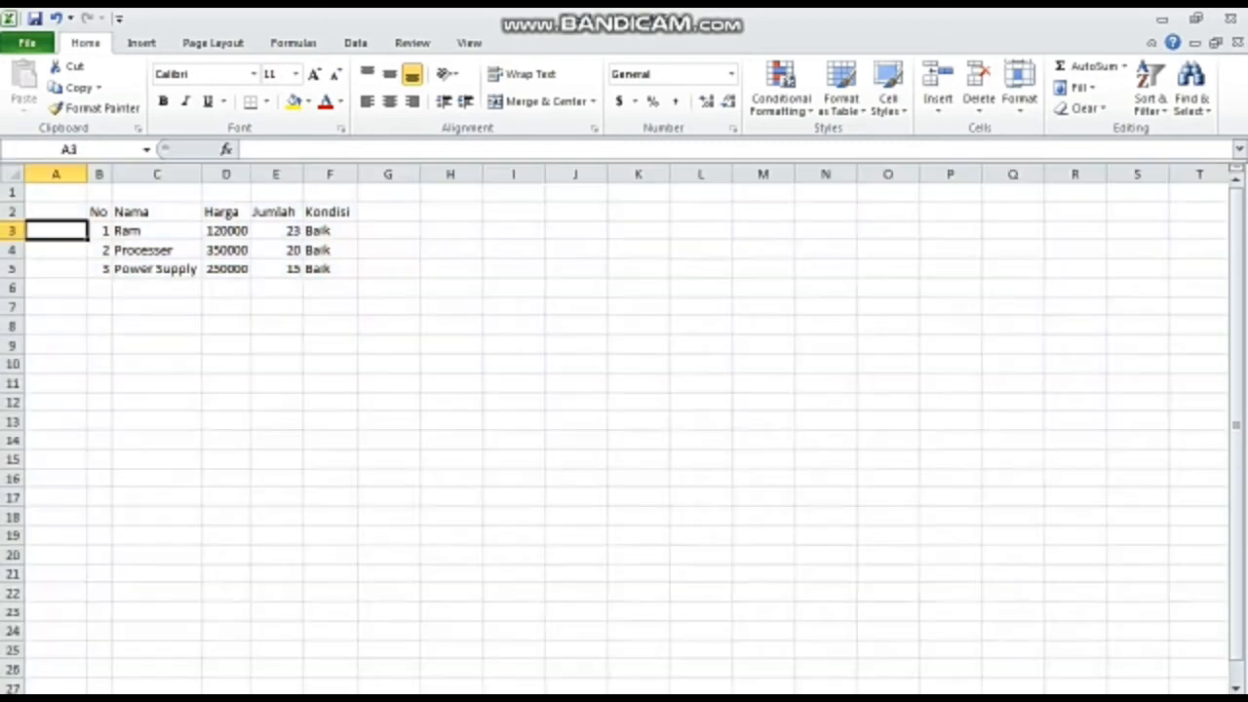
left_click(99, 212)
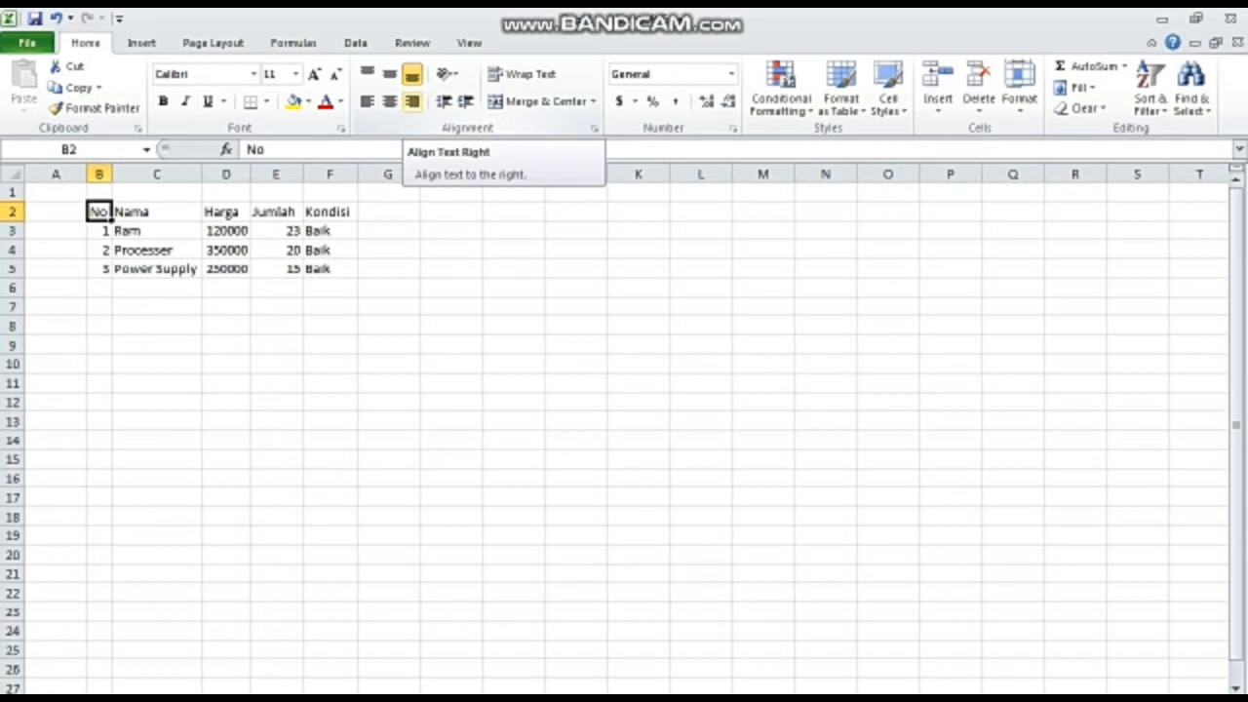
key("ctrl+s")
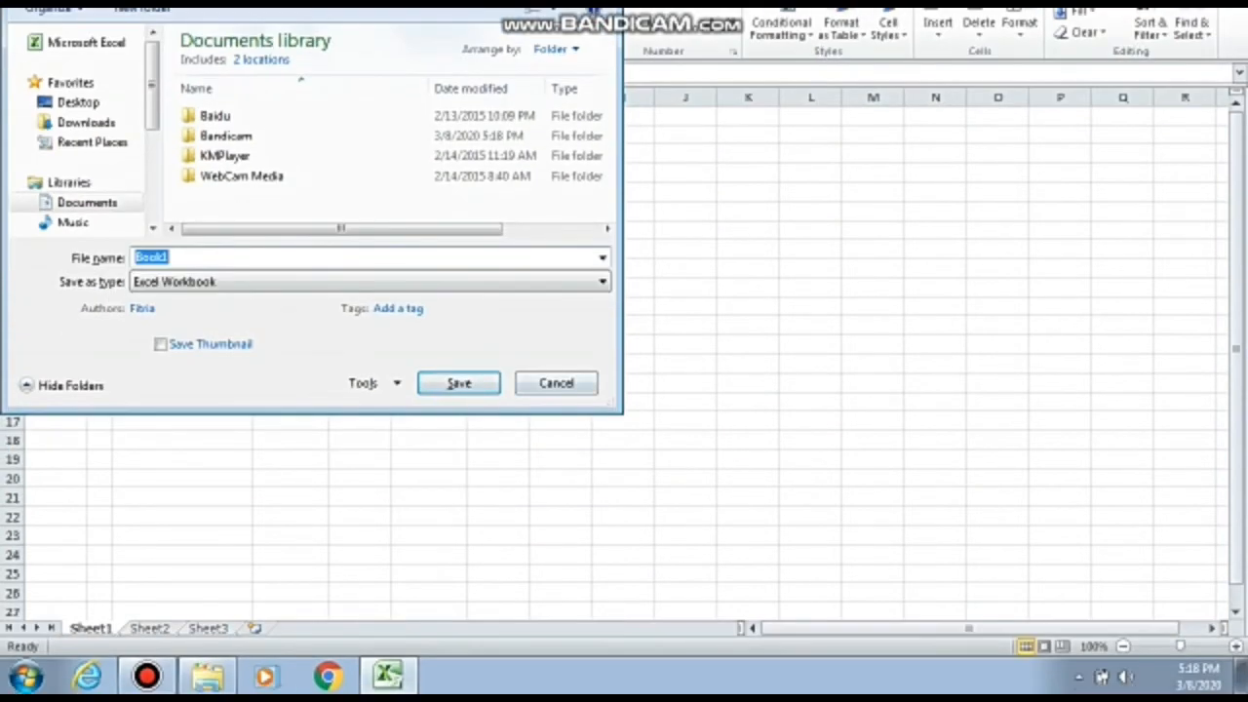
key("Escape")
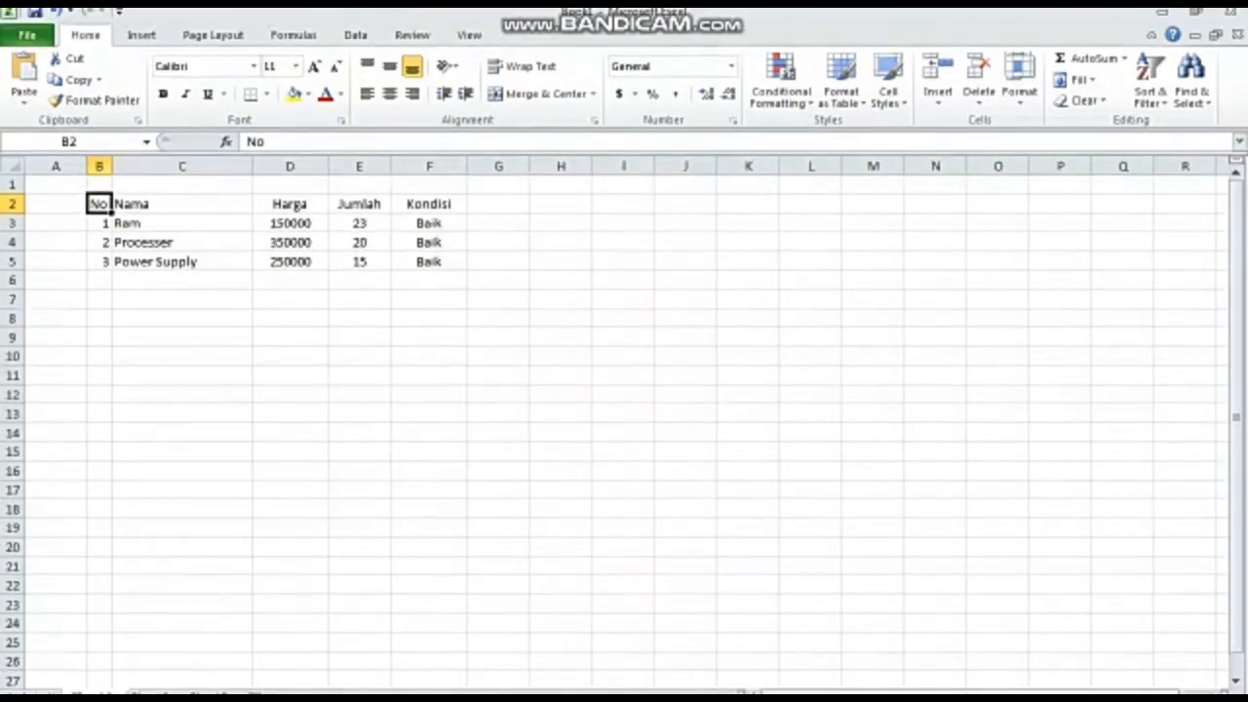
- Move the whole table B2:F5 down three rows so that its header row sits in row 5
left_click_drag(98, 204, 429, 262)
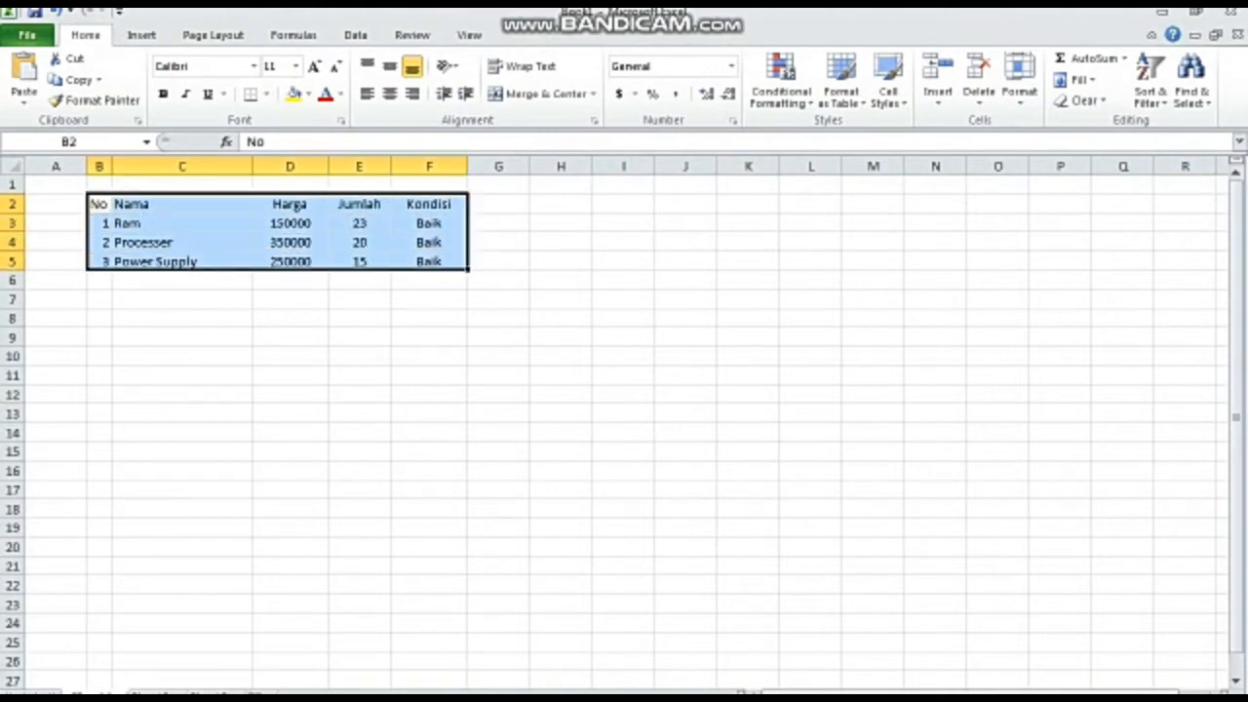
left_click_drag(138, 194, 138, 252)
- Enter the title Daftar Inventarisasi Peralatan Laboratorium Komputer in B2
left_click(98, 203)
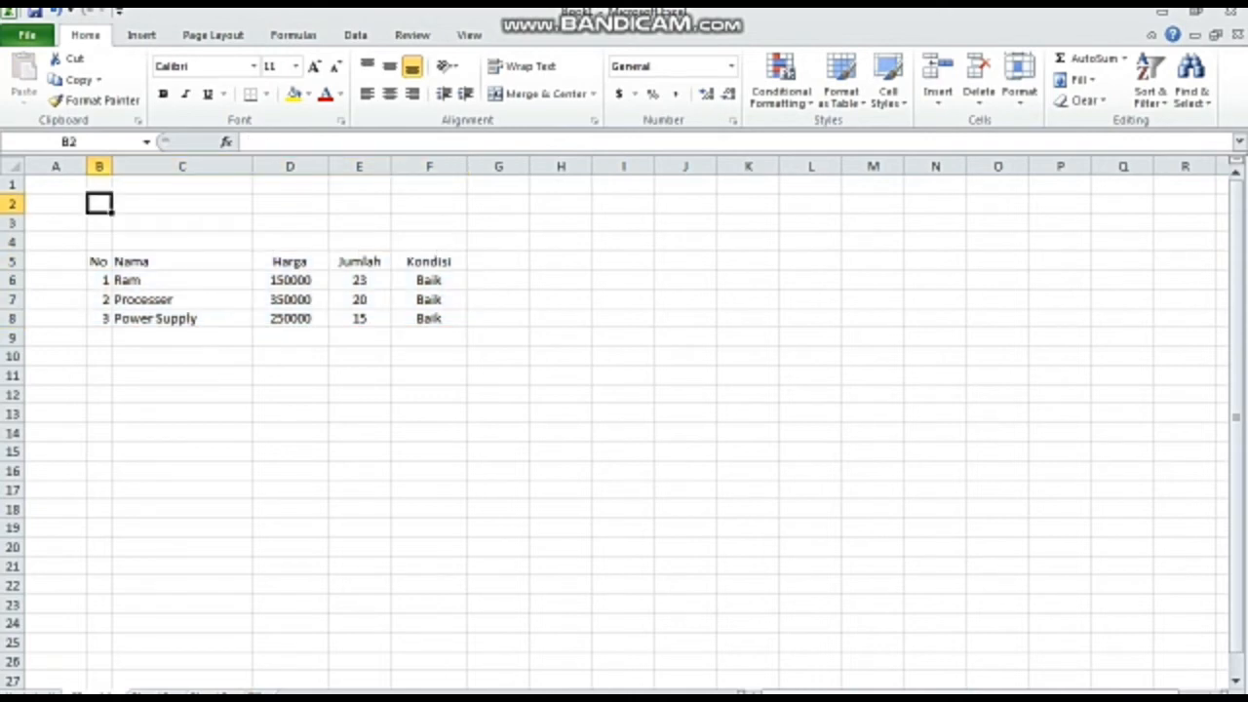
type("Daft")
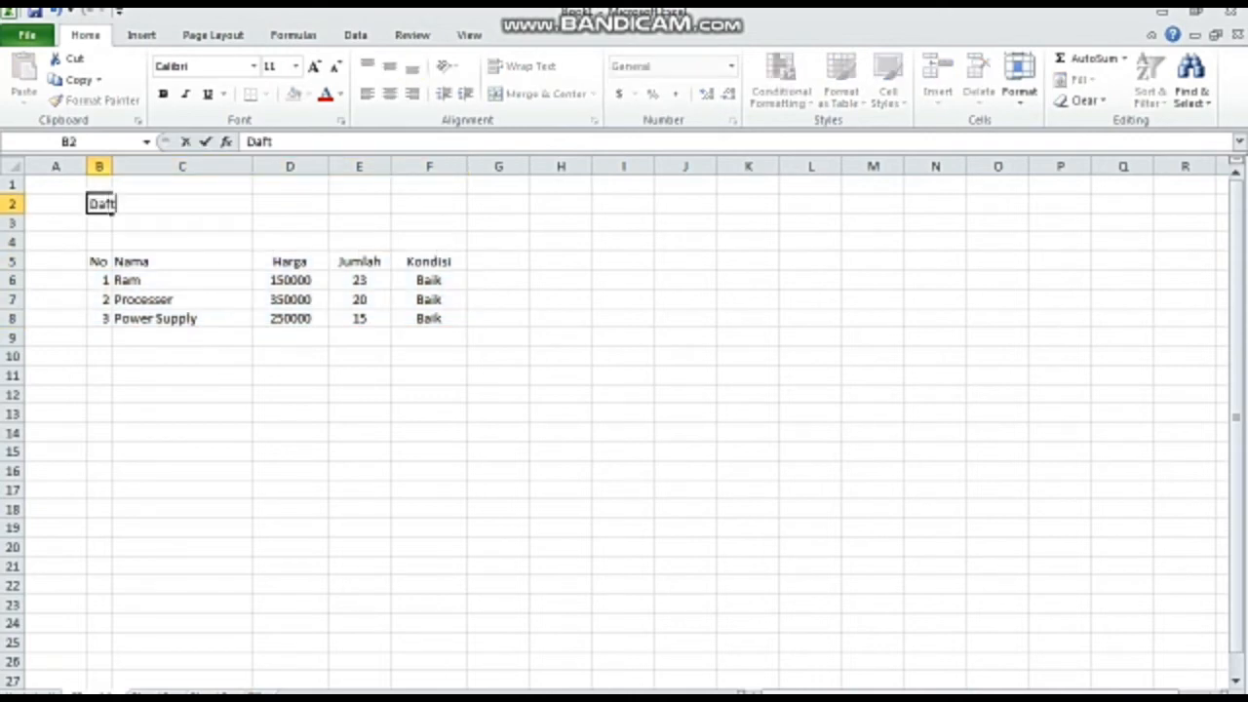
type("ar Inver")
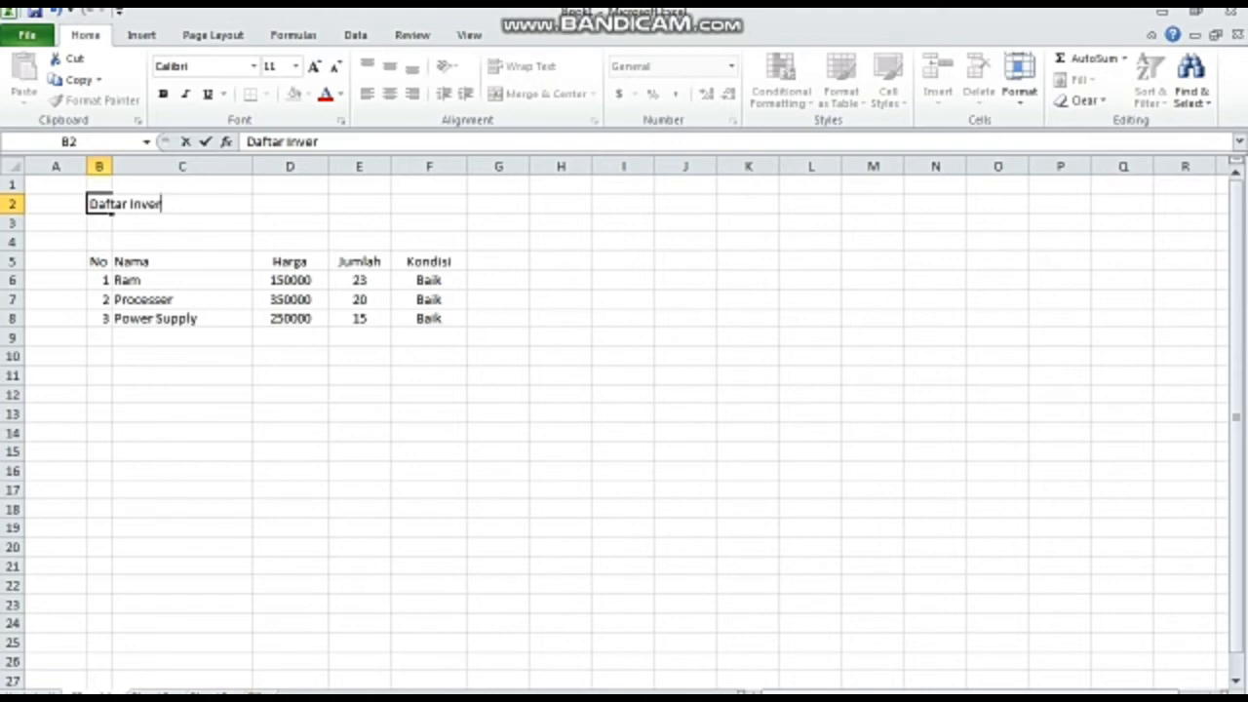
key("BackSpace")
type("ntarisas")
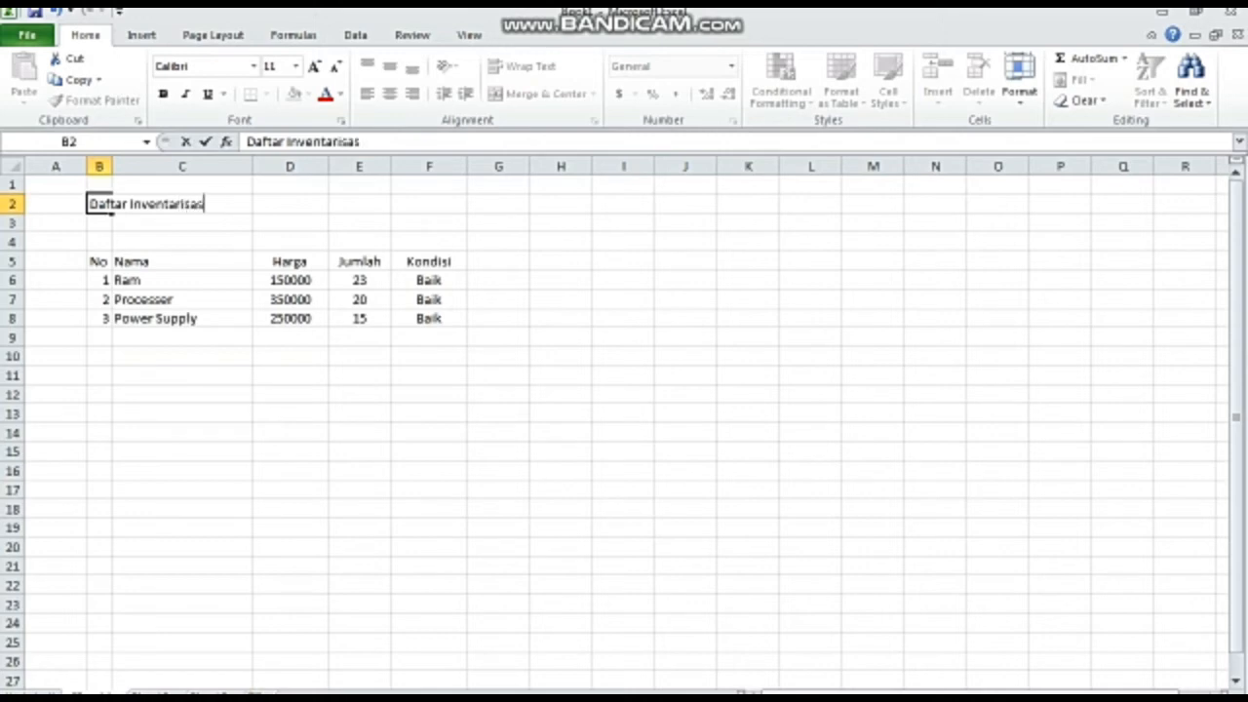
type("i Pela")
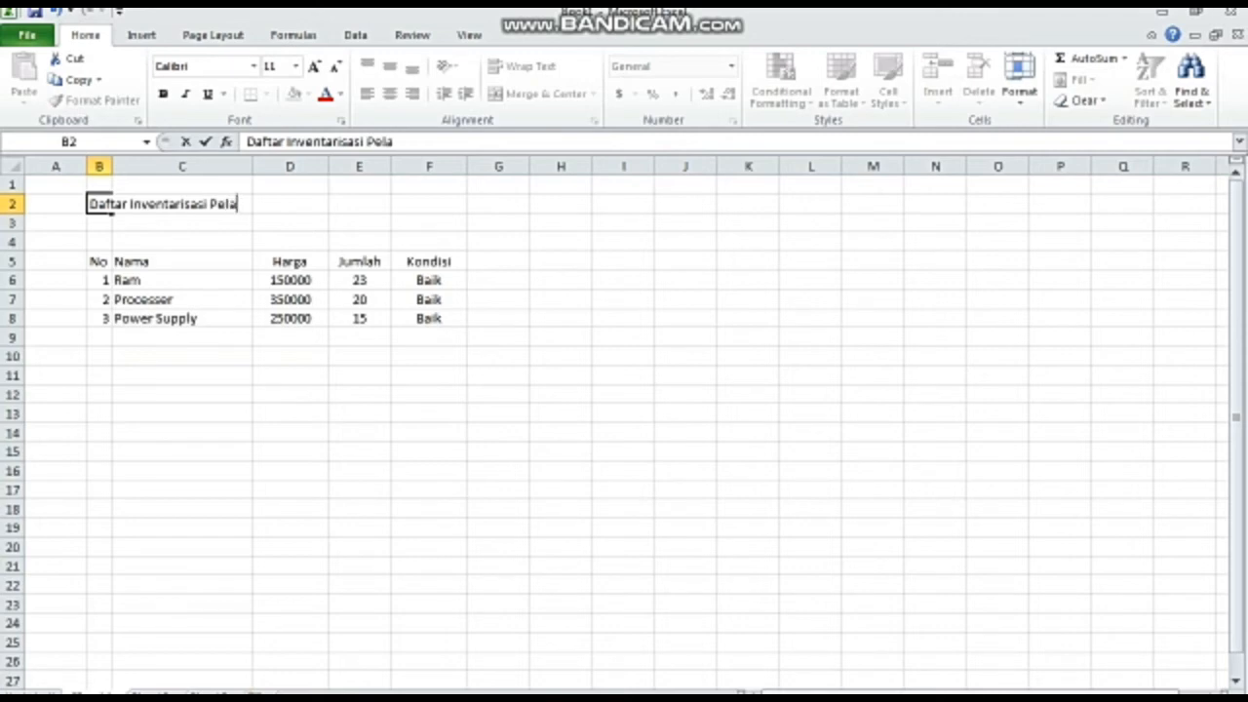
key("BackSpace")
key("BackSpace")
type("ralatan LA")
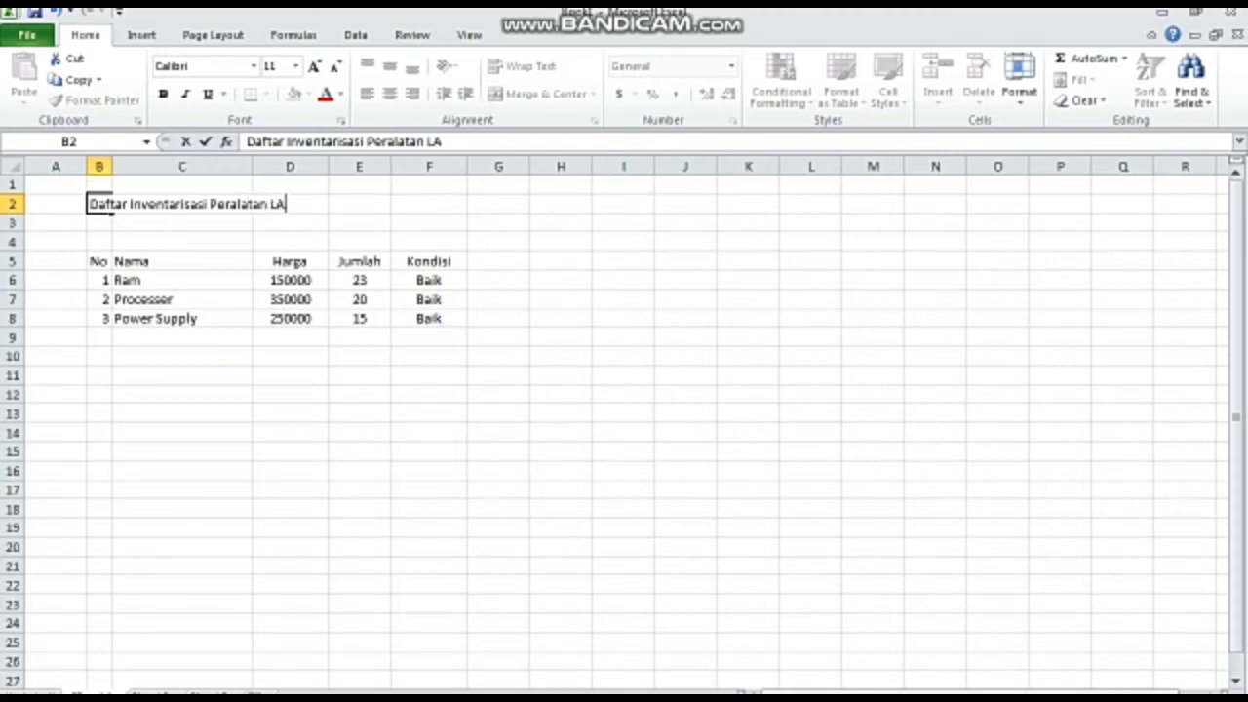
key("BackSpace")
type("aborato")
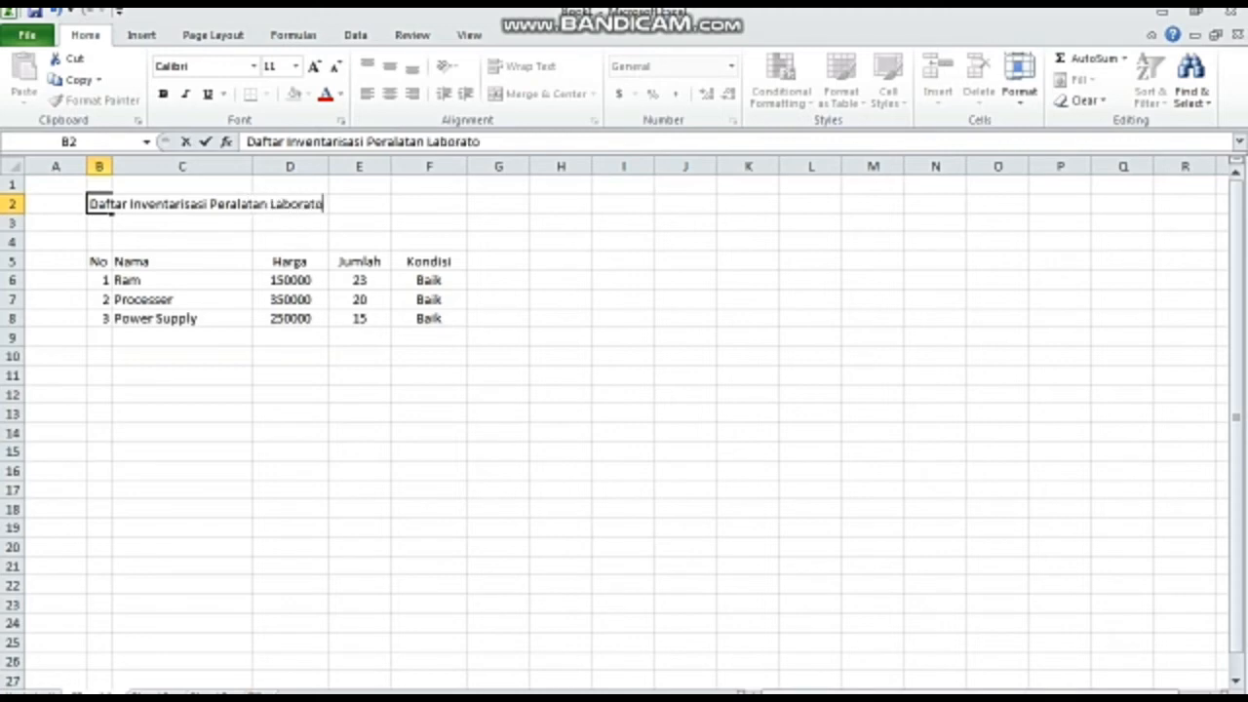
type("rium Komputer")
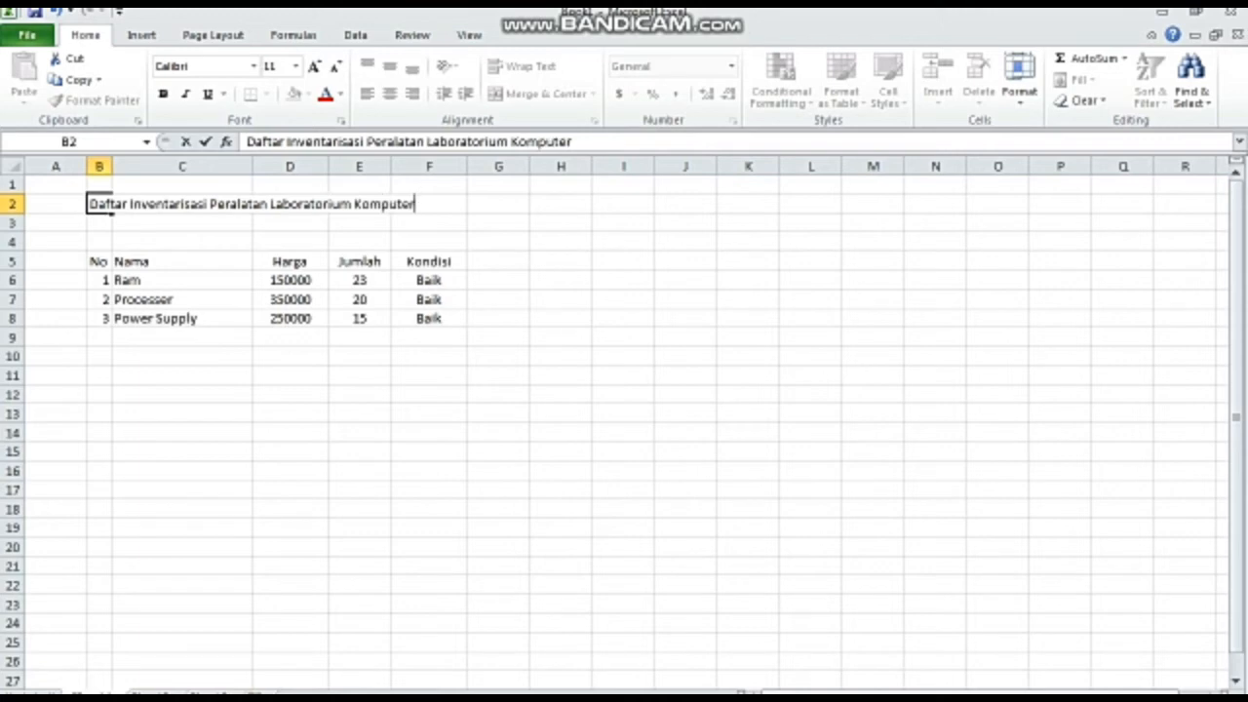
key("Return")
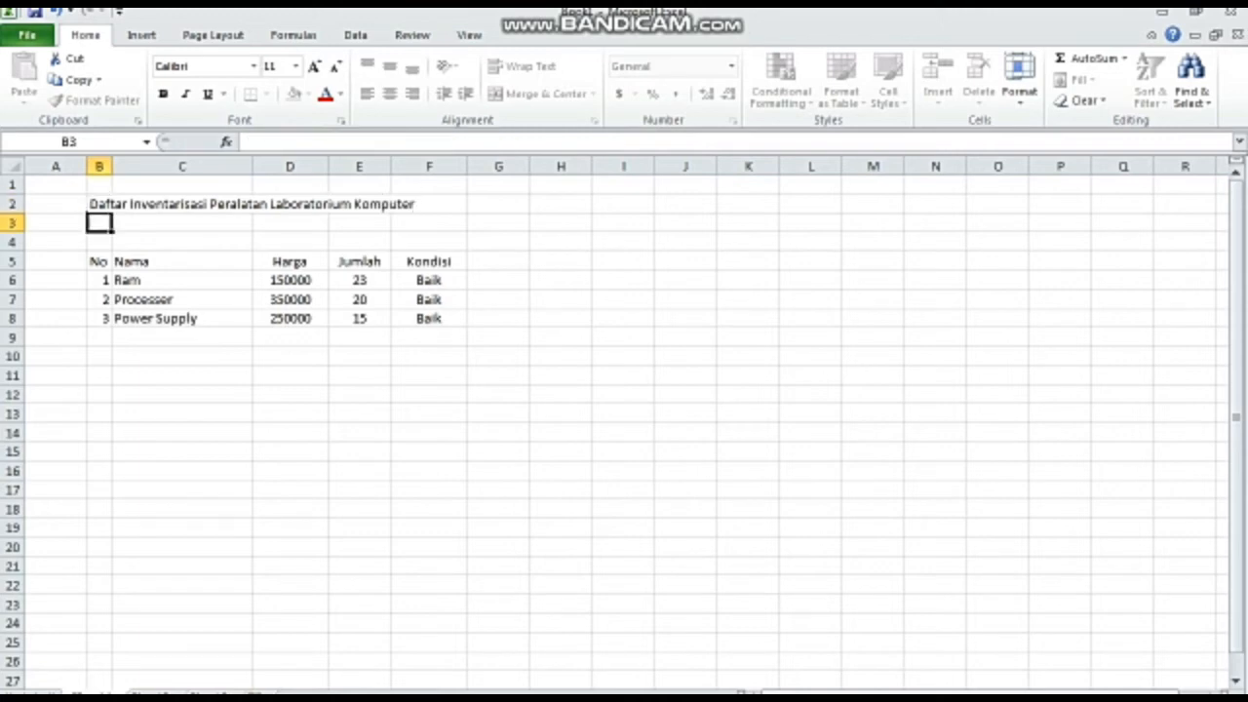
- Enter the subtitle Tahun 2018 in B3, directly under the title
type("Tahun")
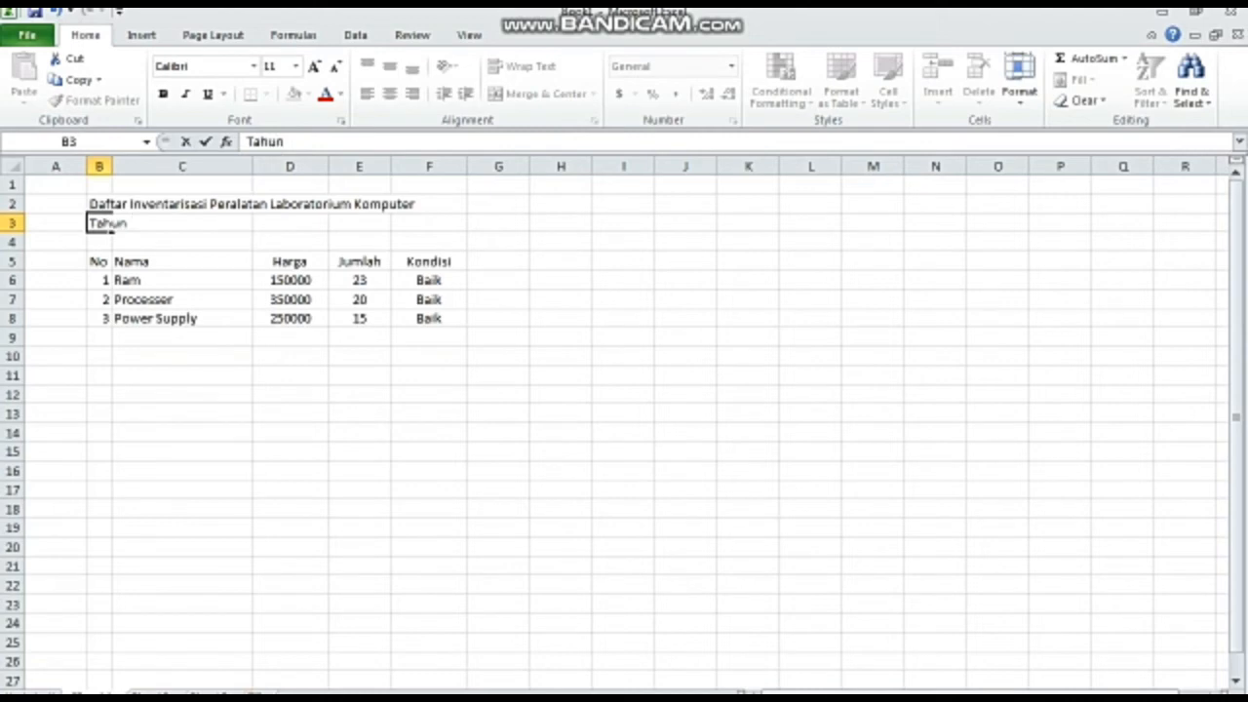
type(" 2018")
left_click(100, 299)
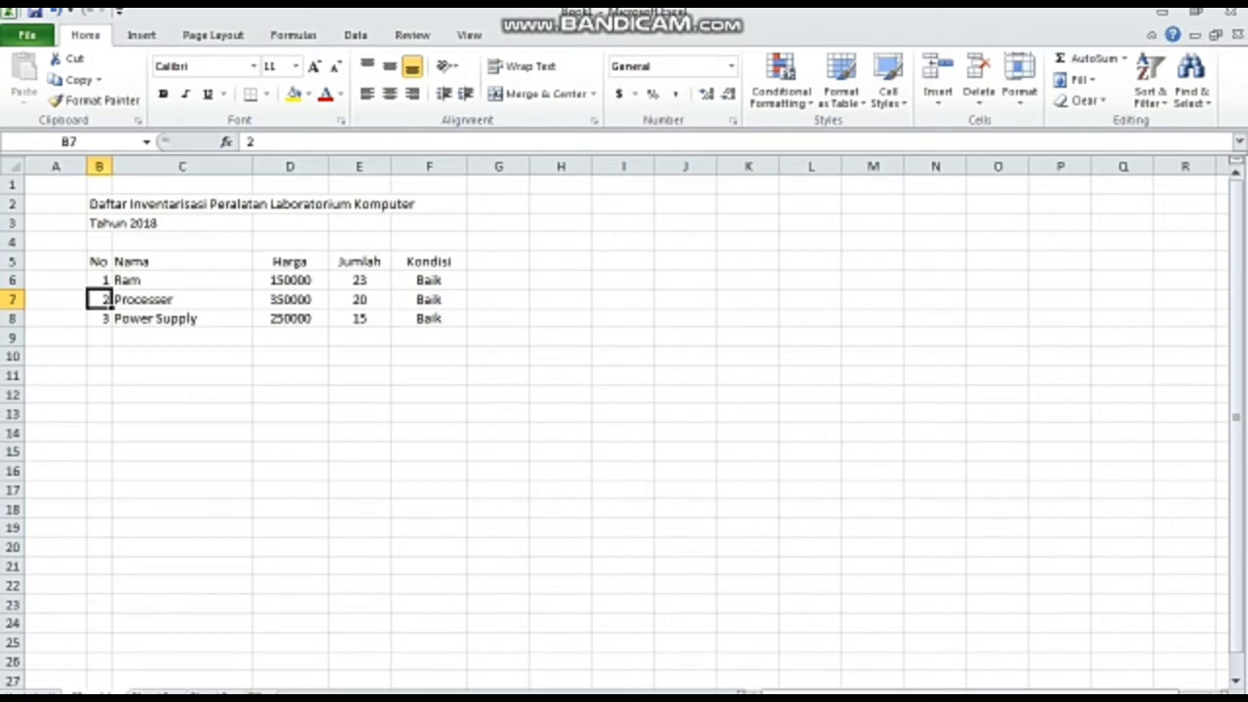
- Merge the title cells B2:F2, centre the text horizontally and vertically, and turn on text wrapping
left_click(99, 204)
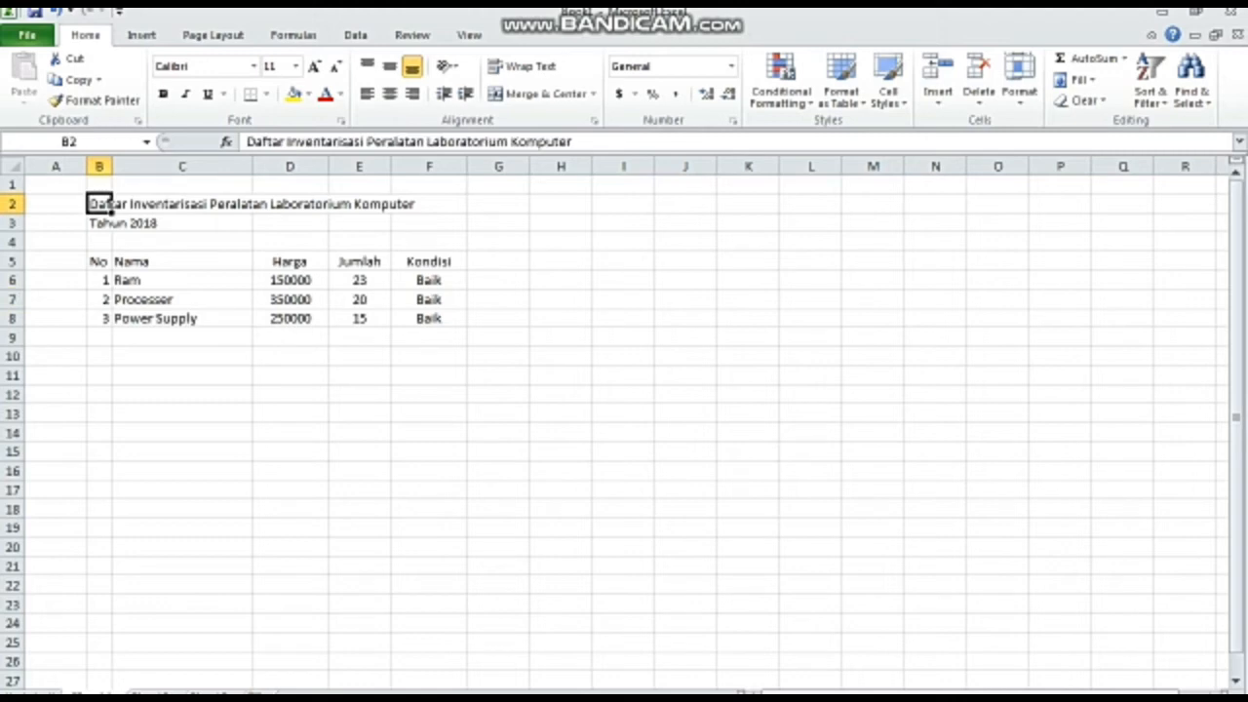
left_click_drag(105, 204, 454, 204)
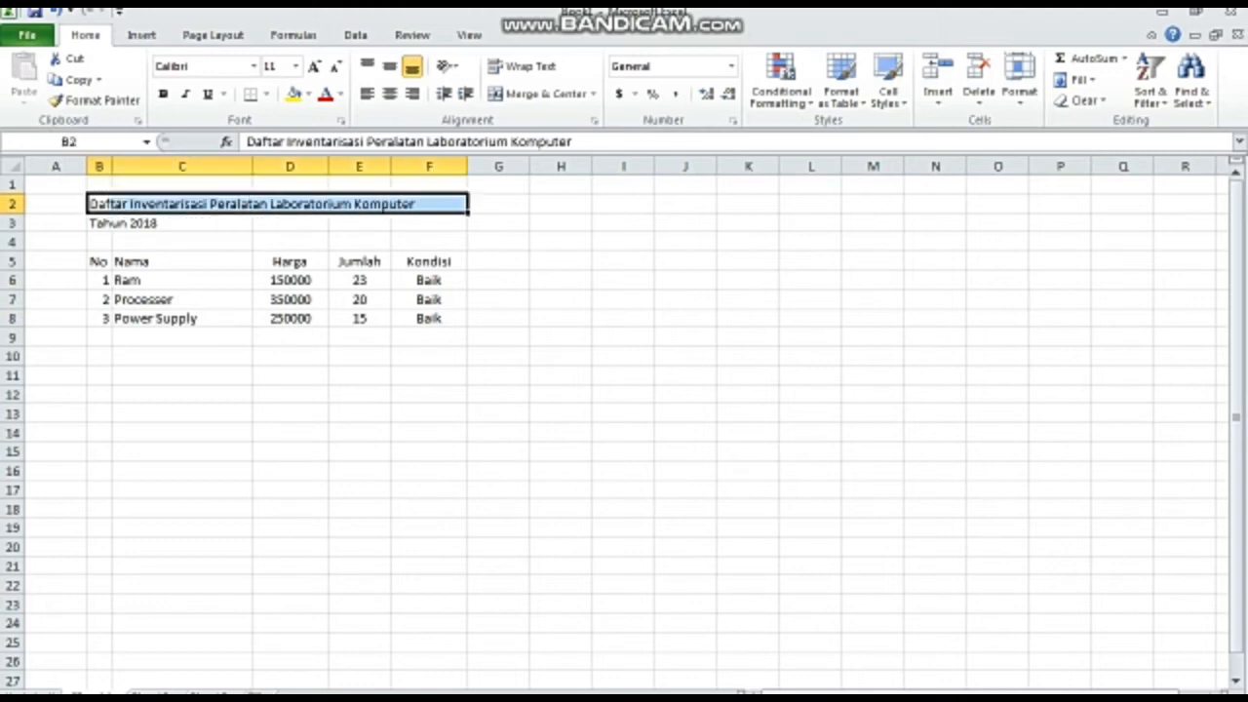
right_click(138, 202)
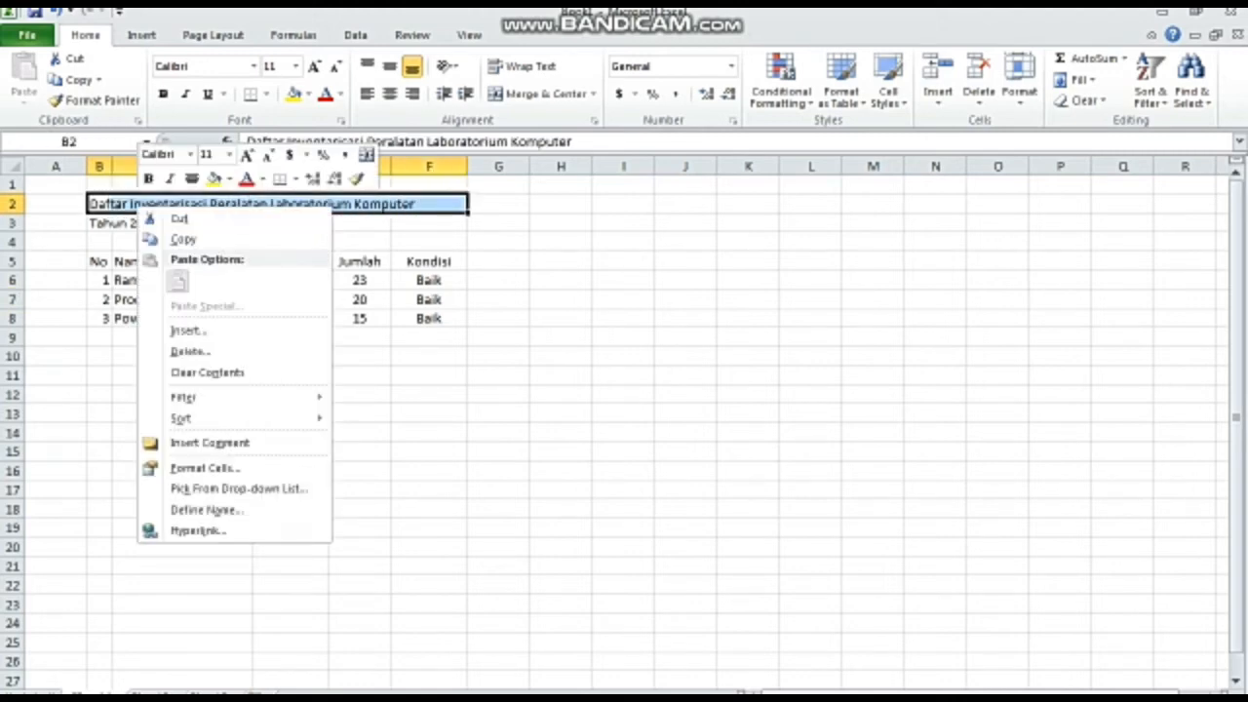
left_click(205, 468)
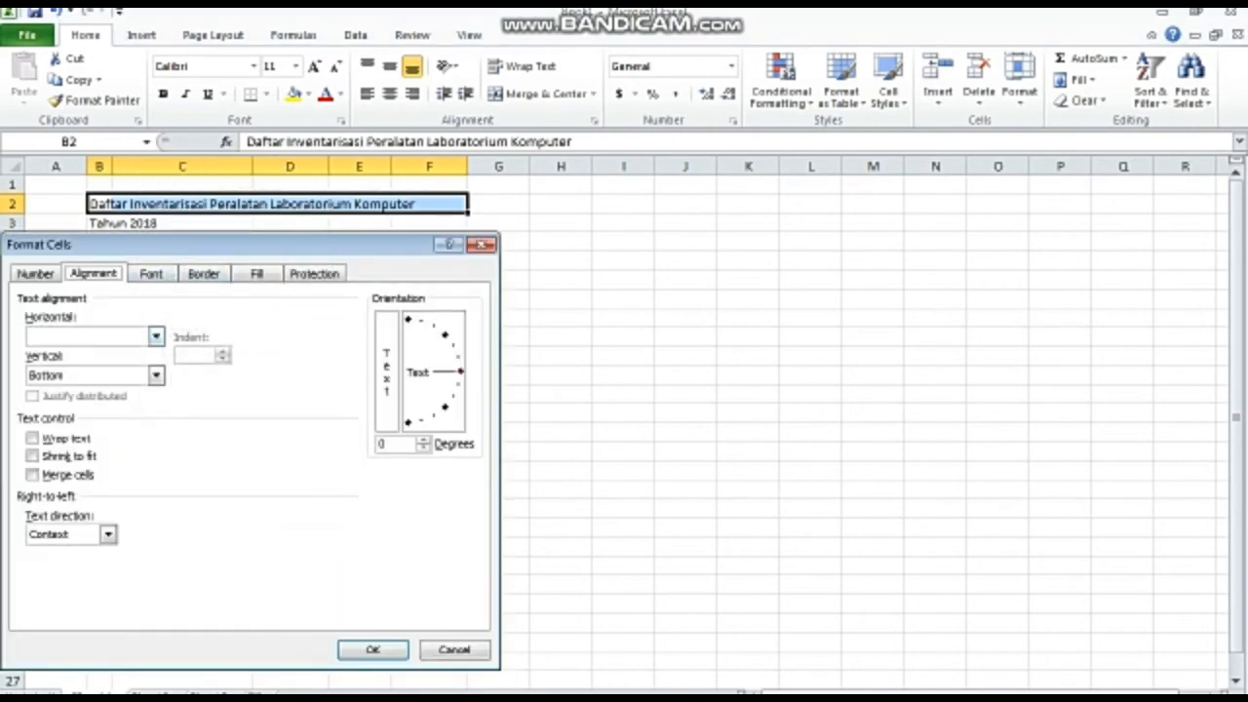
left_click(156, 336)
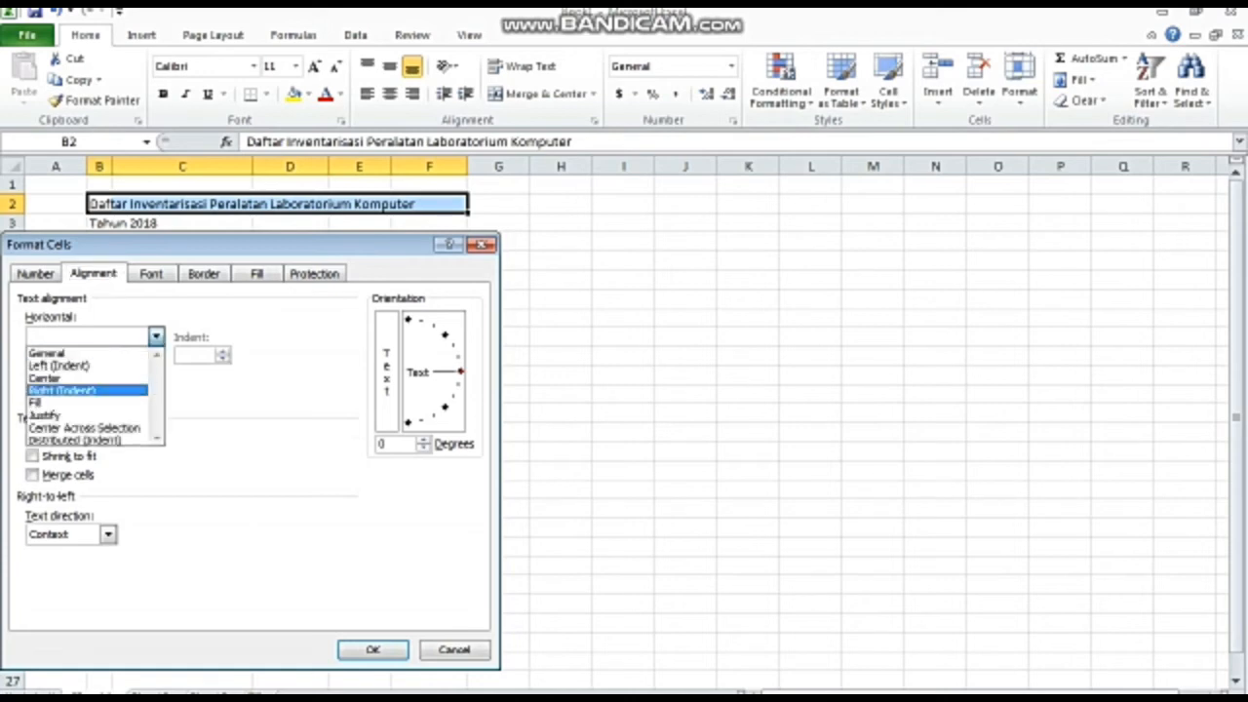
left_click(86, 378)
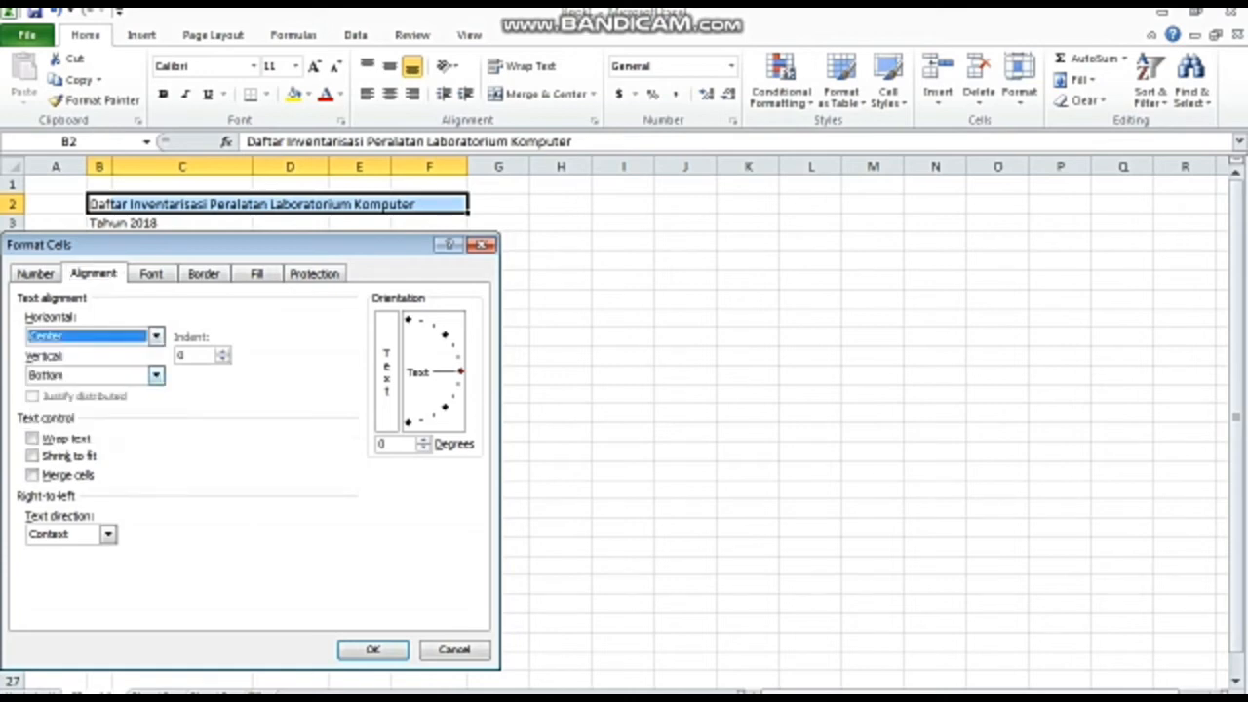
left_click(156, 376)
left_click(86, 404)
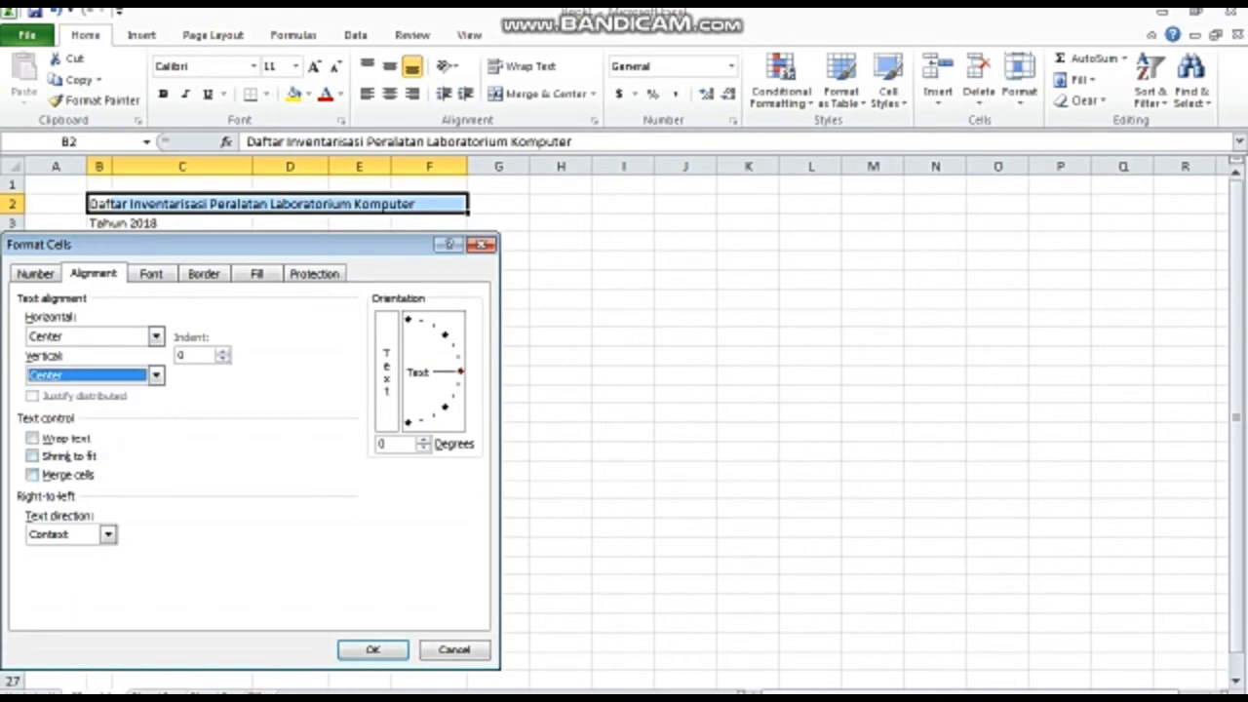
left_click(33, 439)
left_click(32, 475)
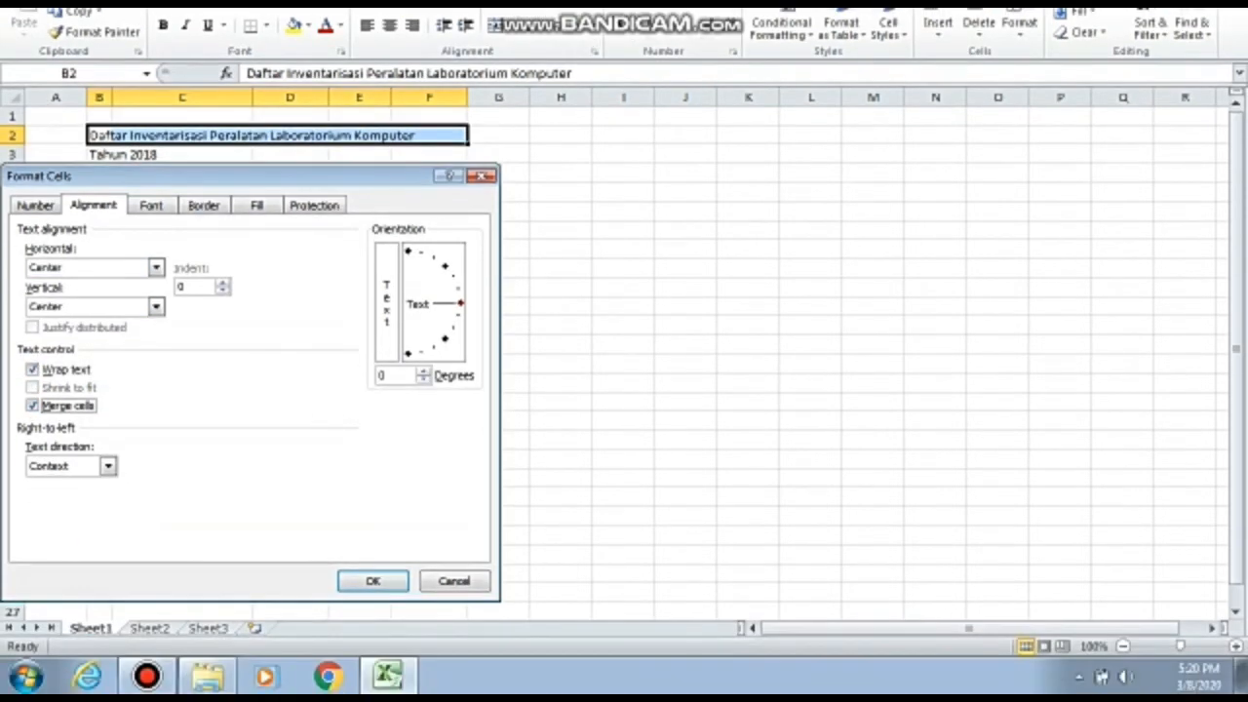
left_click(373, 580)
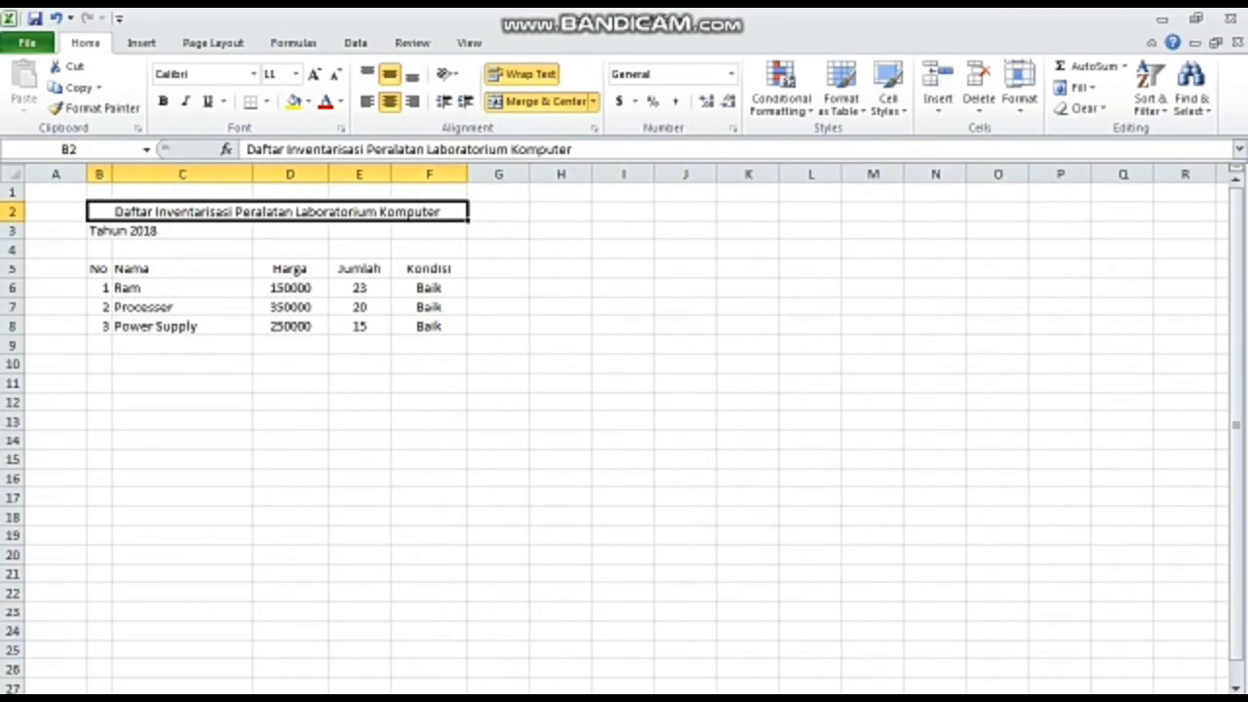
left_click(182, 231)
key("shift+Left")
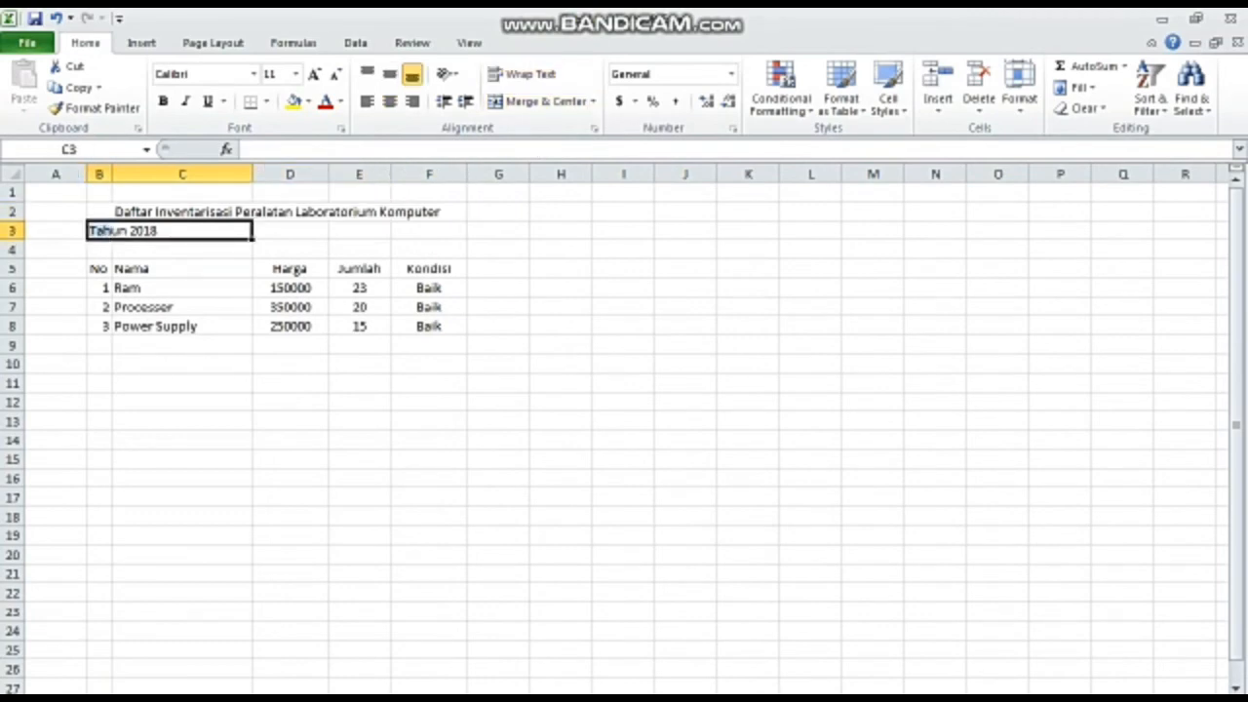
key("Right")
key("shift+Left")
key("Left")
key("shift+Left")
key("shift+Right")
key("shift+Left")
key("shift+Right")
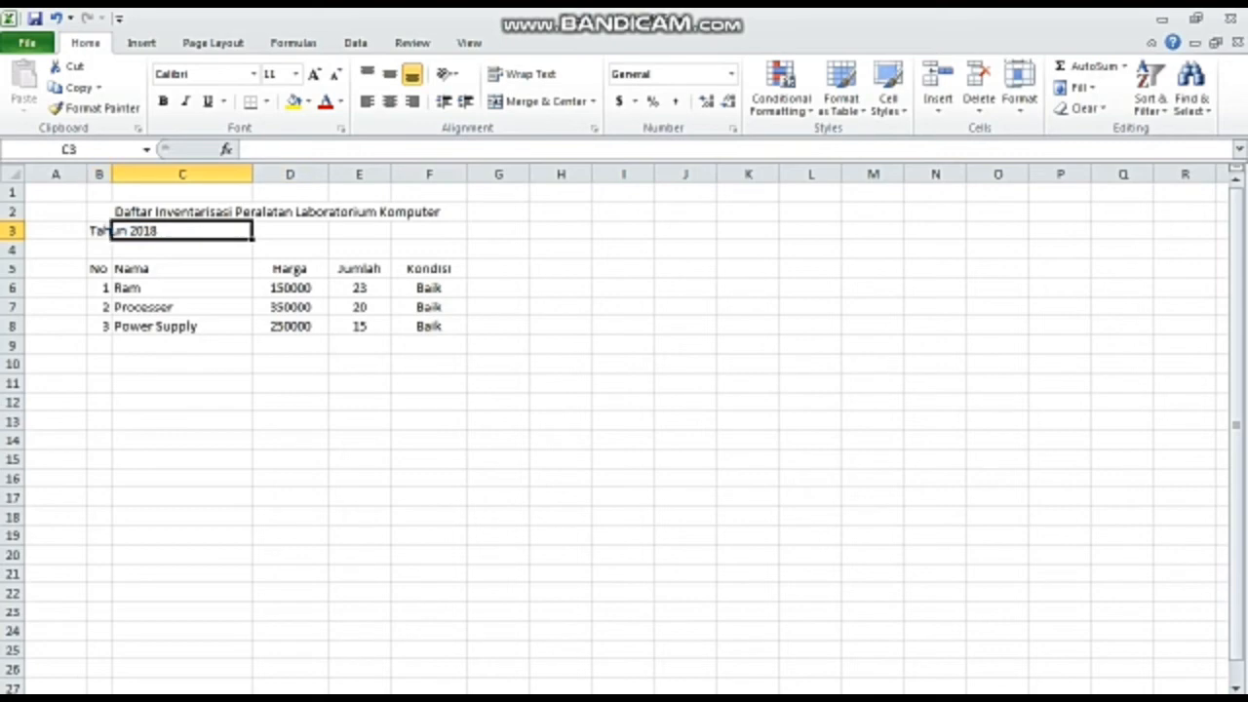
- Merge the Tahun 2018 row across B3:F3 with horizontal and vertical centring and text wrapping
key("Left")
key("shift+Right")
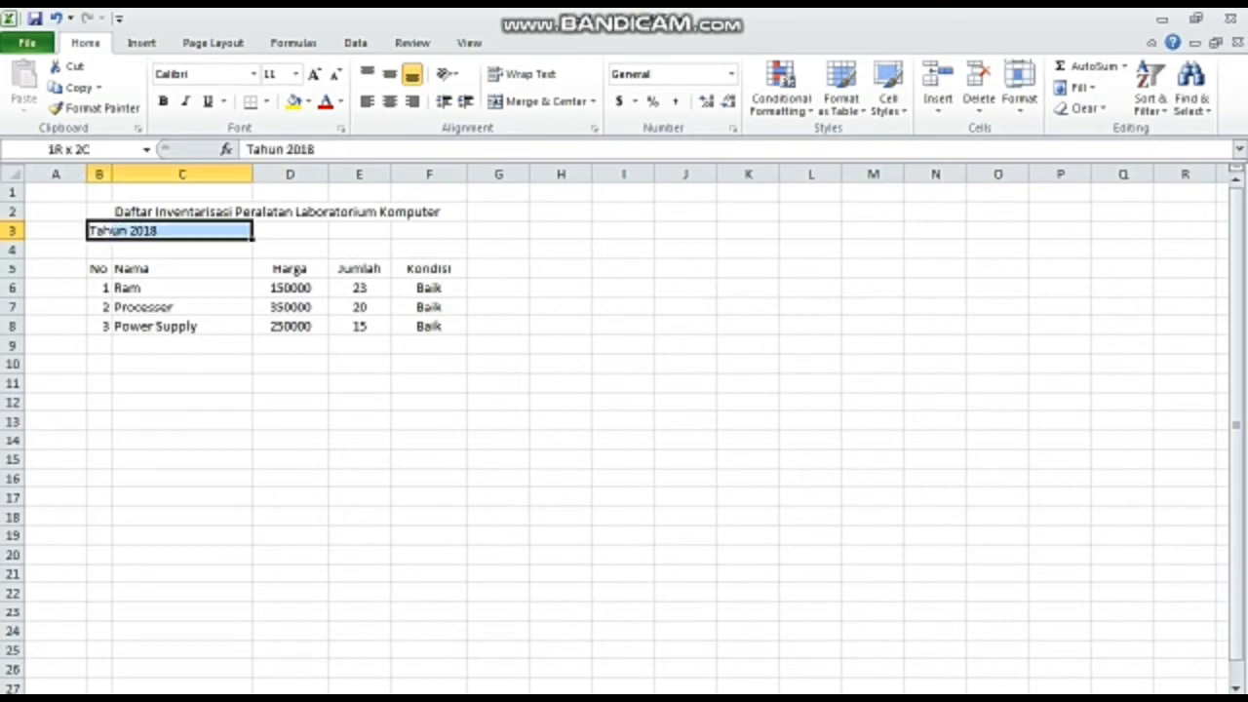
key("shift+Right")
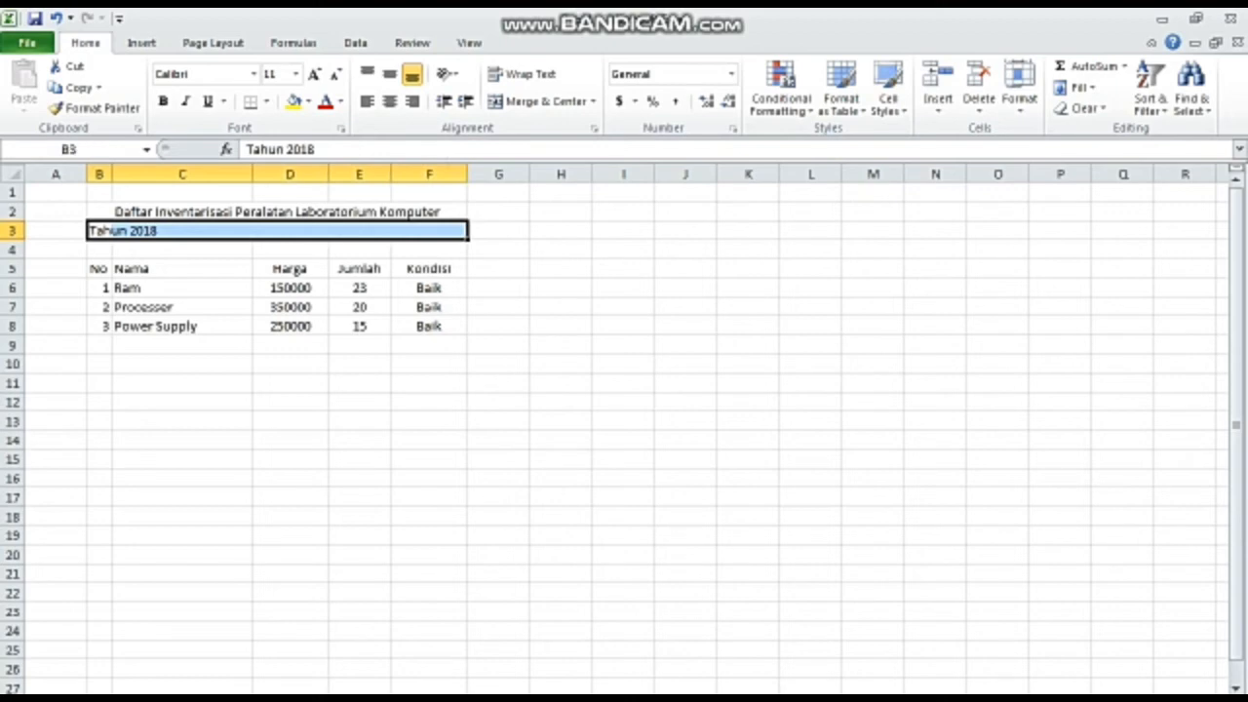
right_click(153, 234)
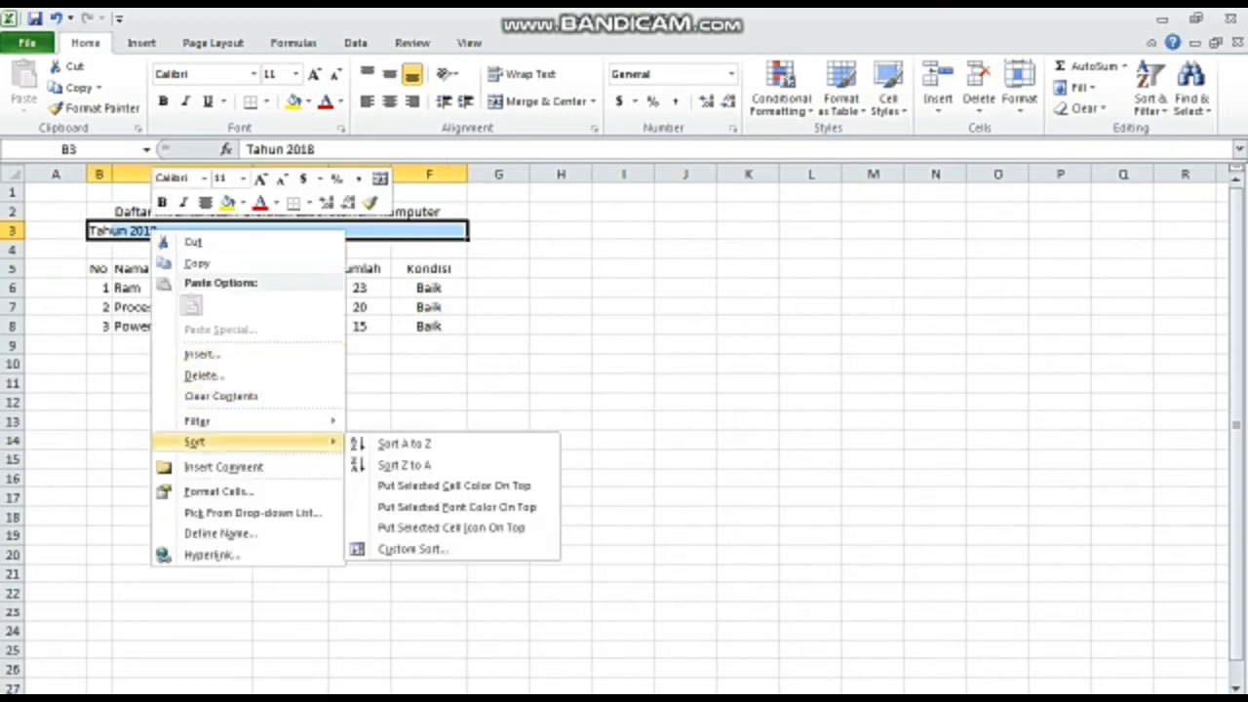
left_click(217, 491)
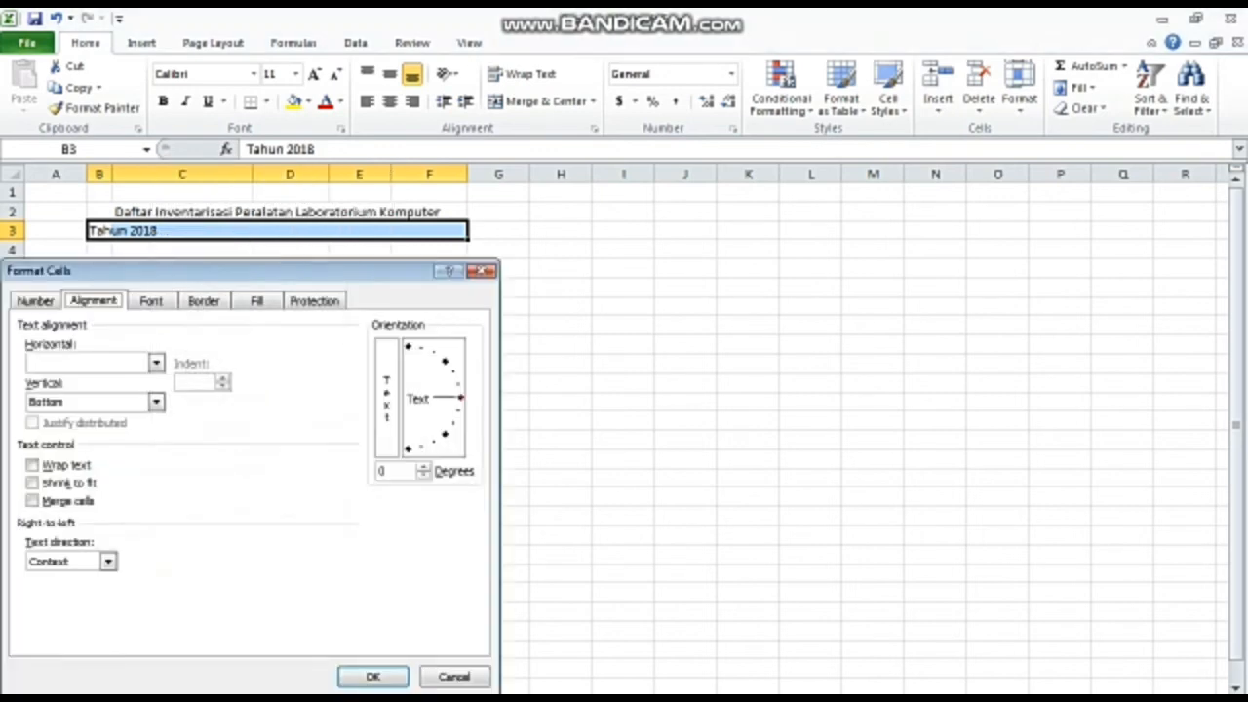
left_click(156, 363)
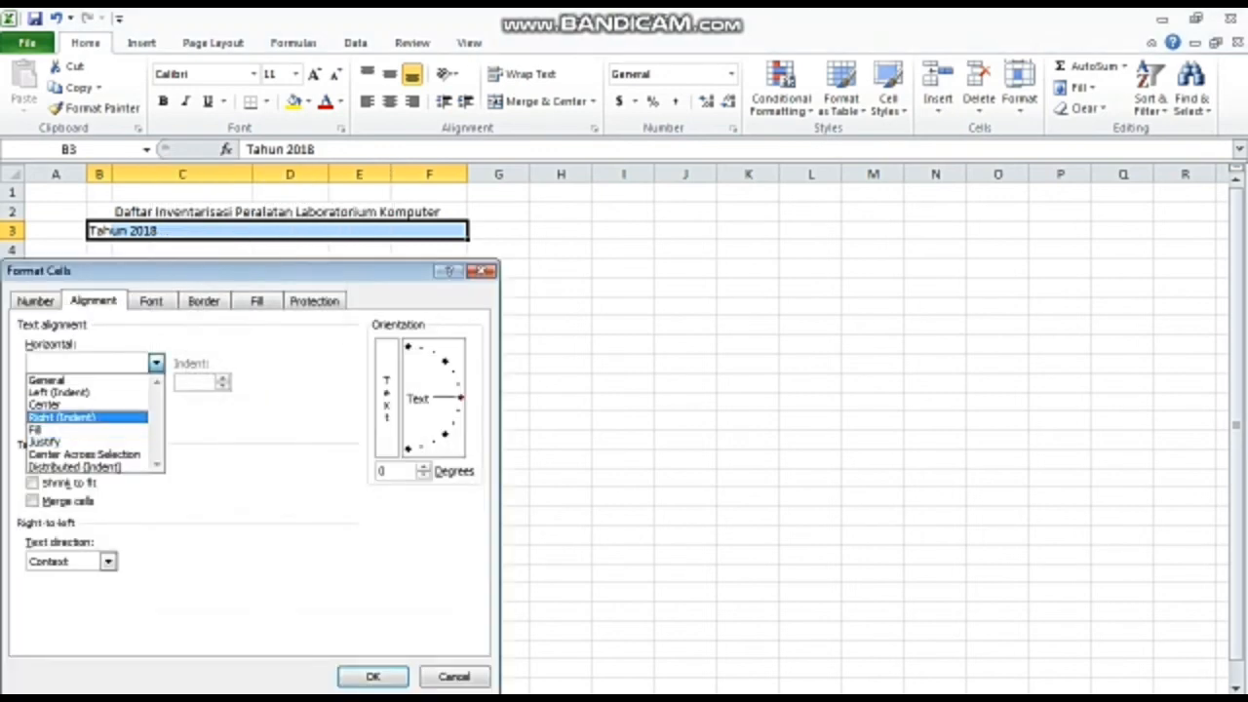
left_click(152, 405)
left_click(155, 401)
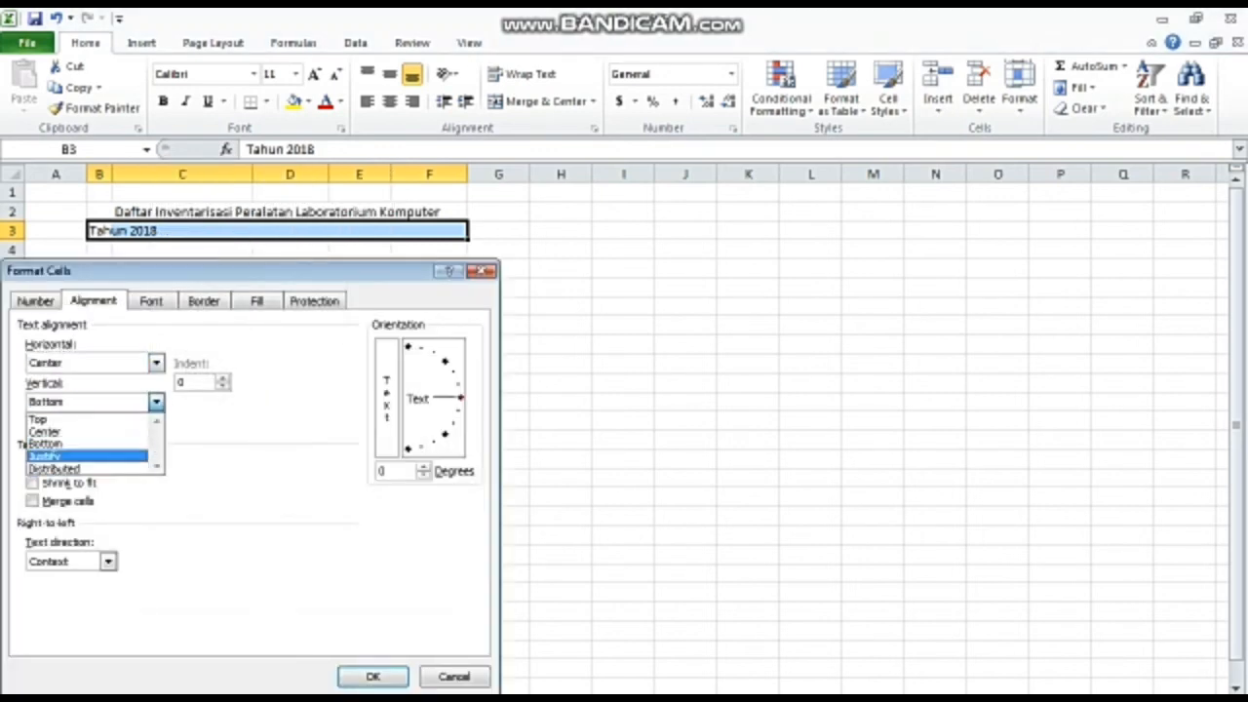
left_click(86, 432)
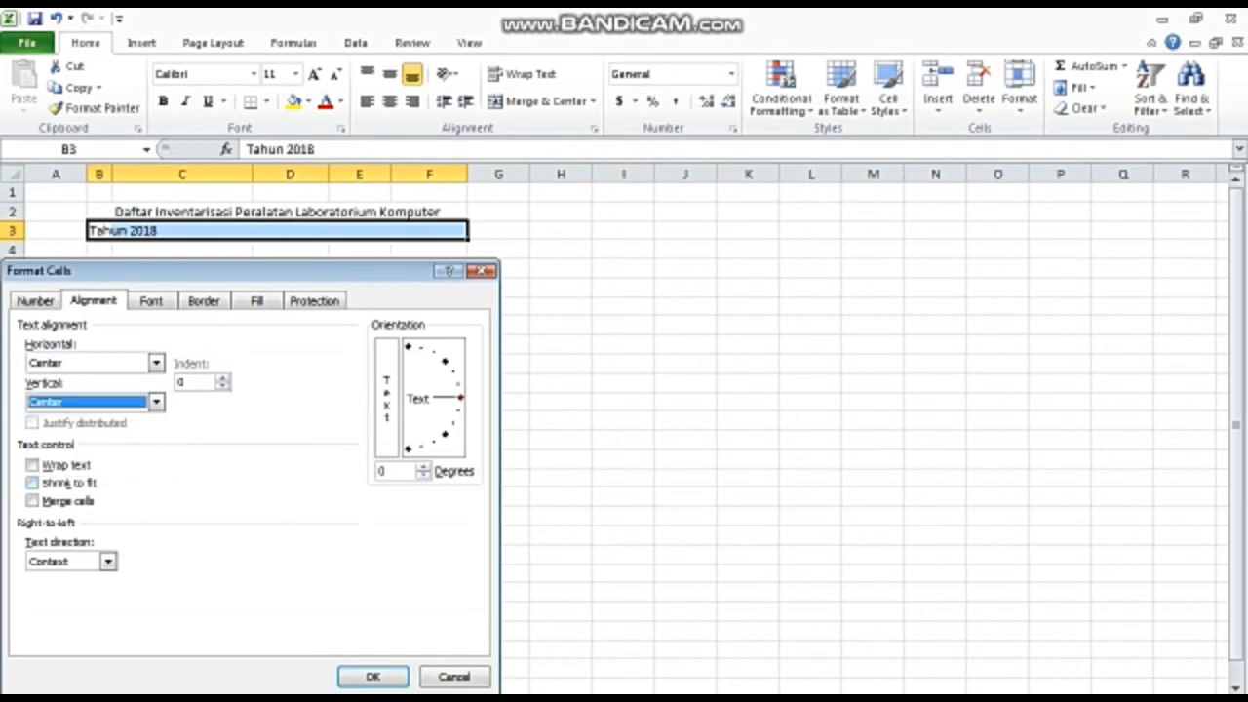
left_click(32, 465)
left_click(33, 500)
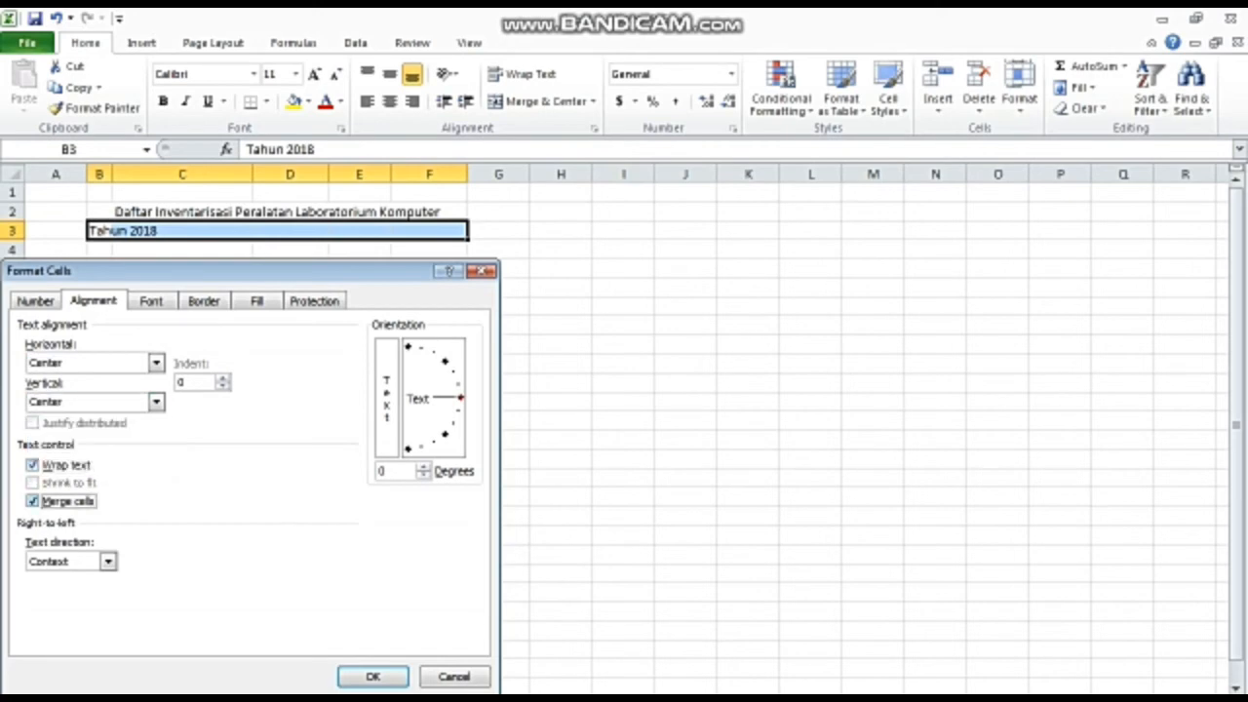
left_click(372, 601)
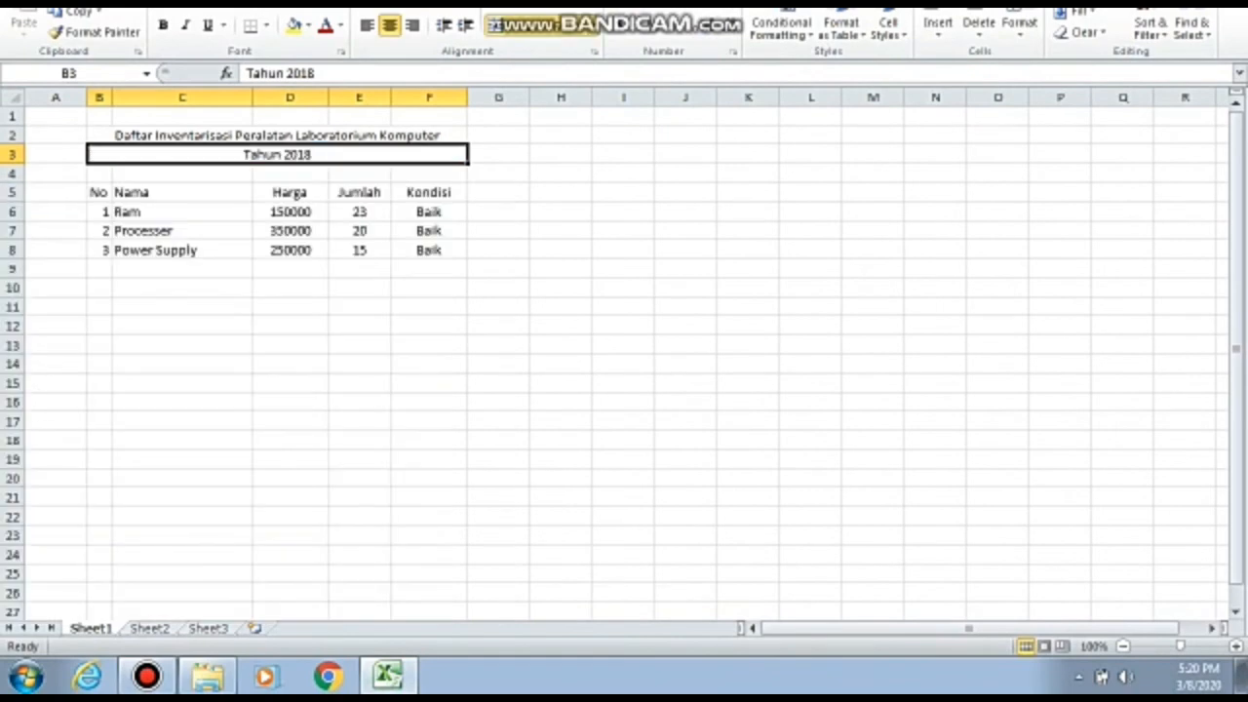
left_click(499, 325)
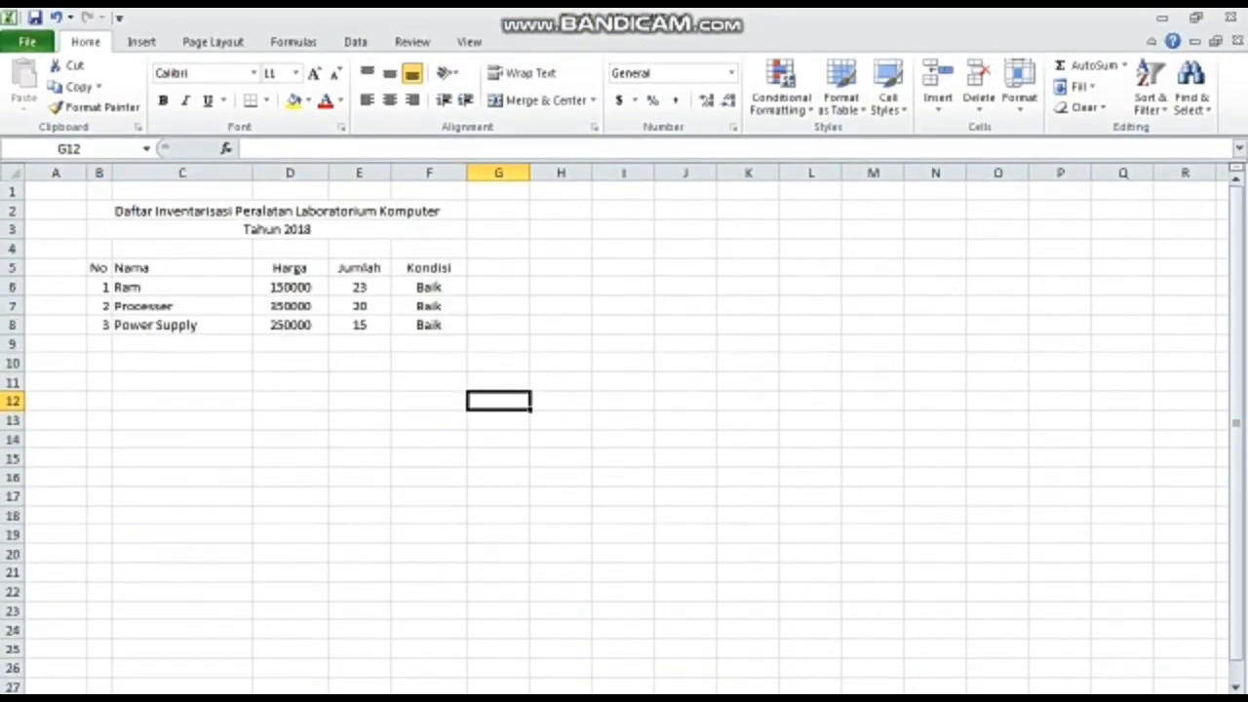
left_click(277, 212)
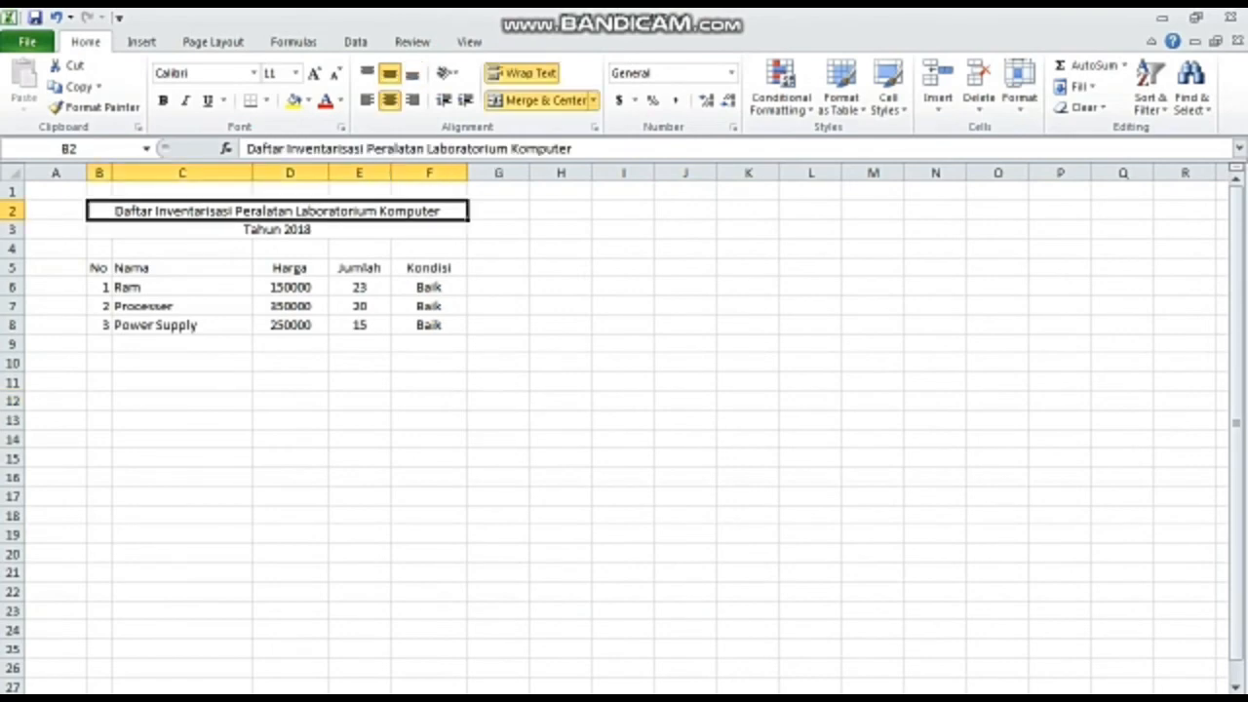
left_click_drag(277, 211, 498, 211)
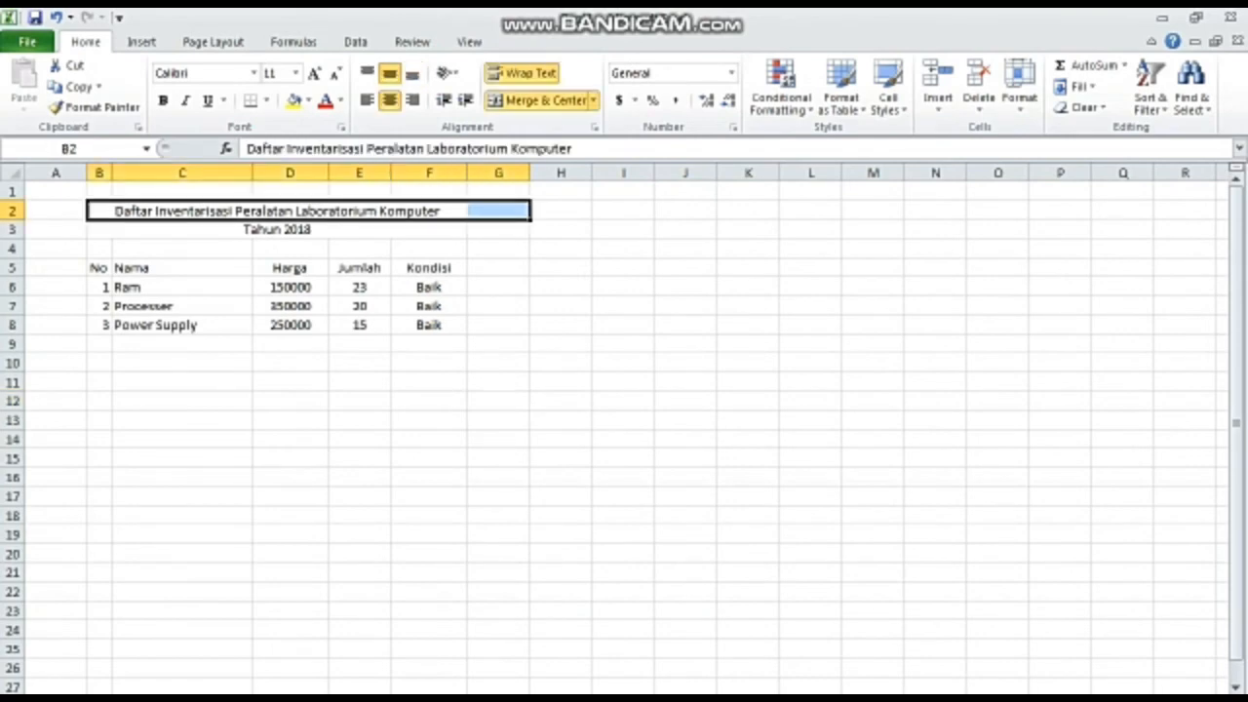
left_click(498, 212)
- Apply outline and inside borders to the whole range B2:F8, including the title rows
left_click(277, 211)
left_click_drag(276, 211, 277, 324)
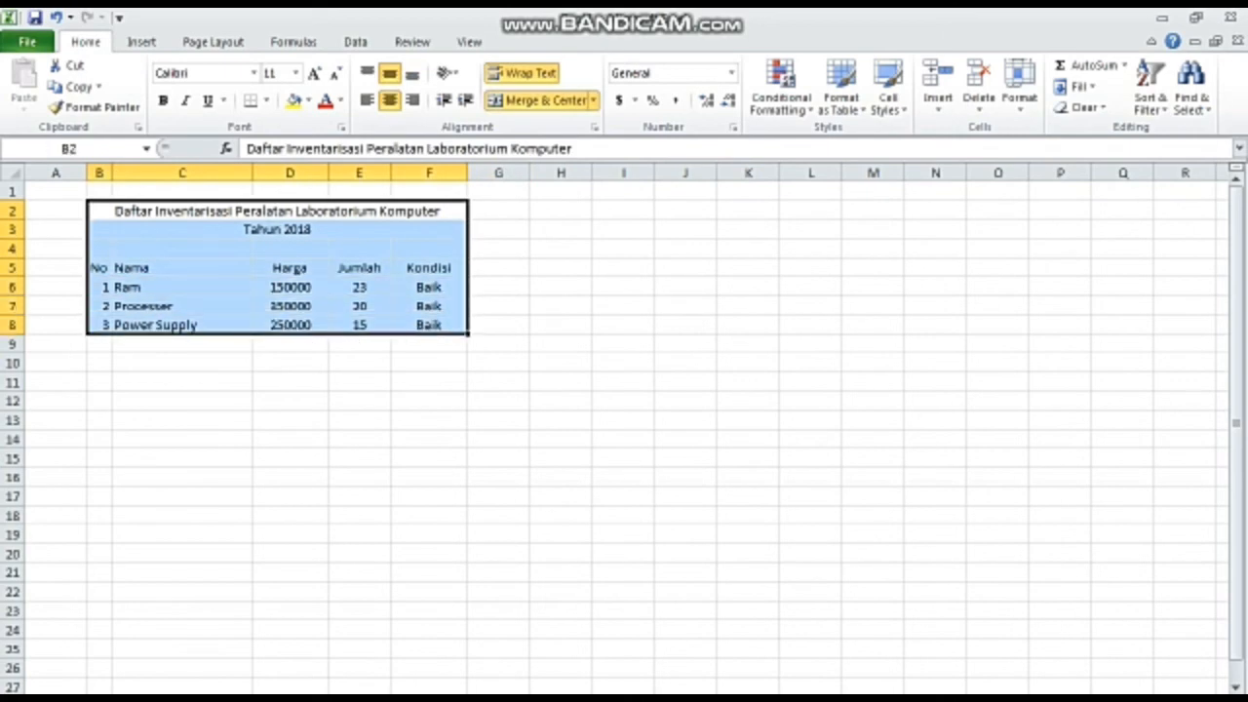
right_click(166, 269)
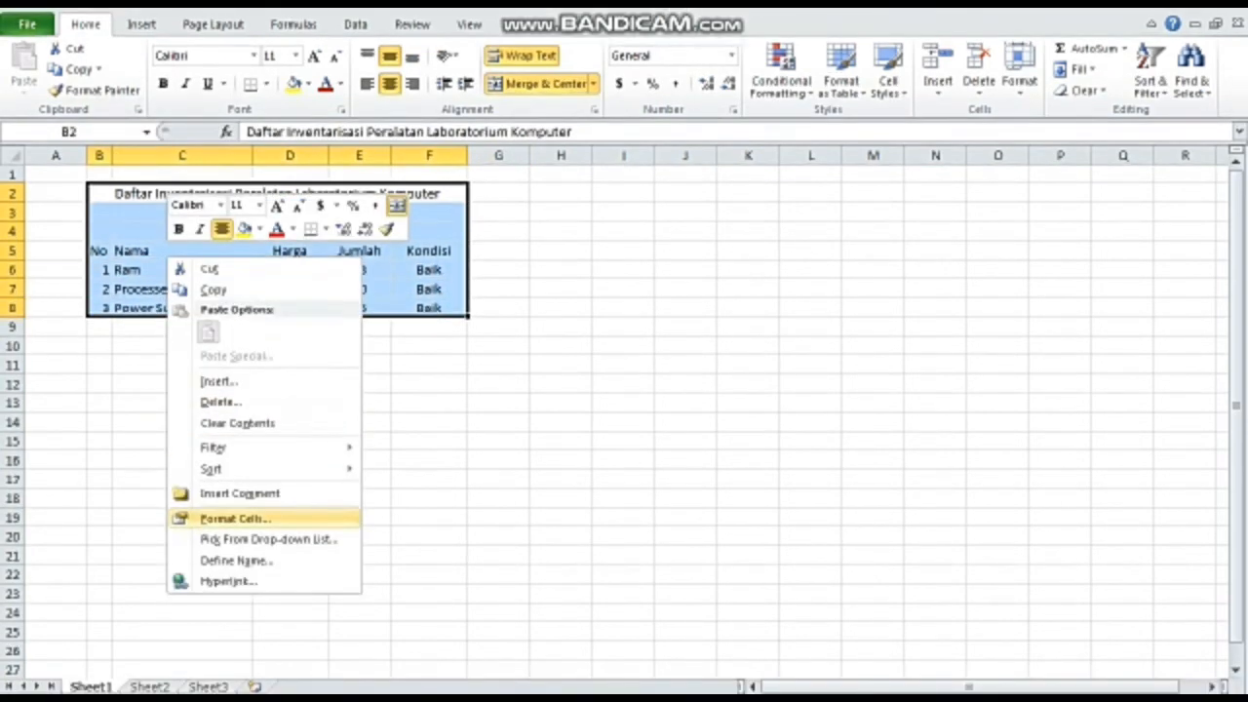
left_click(234, 518)
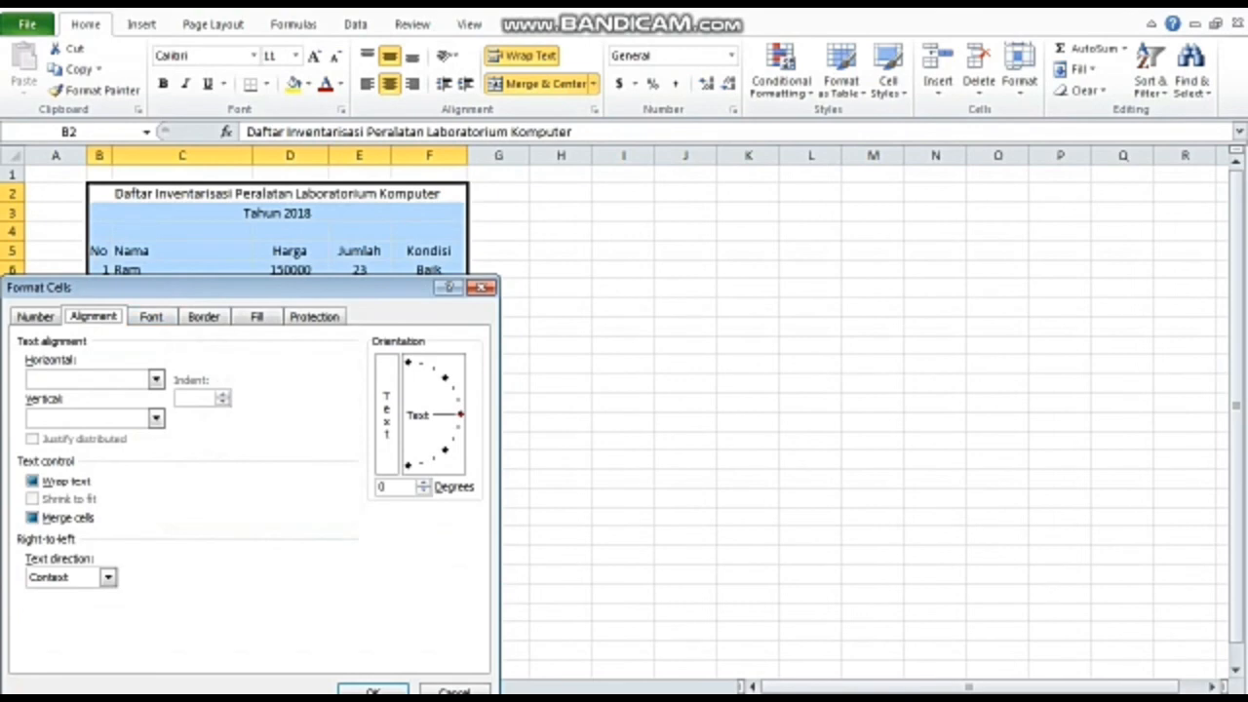
left_click(203, 315)
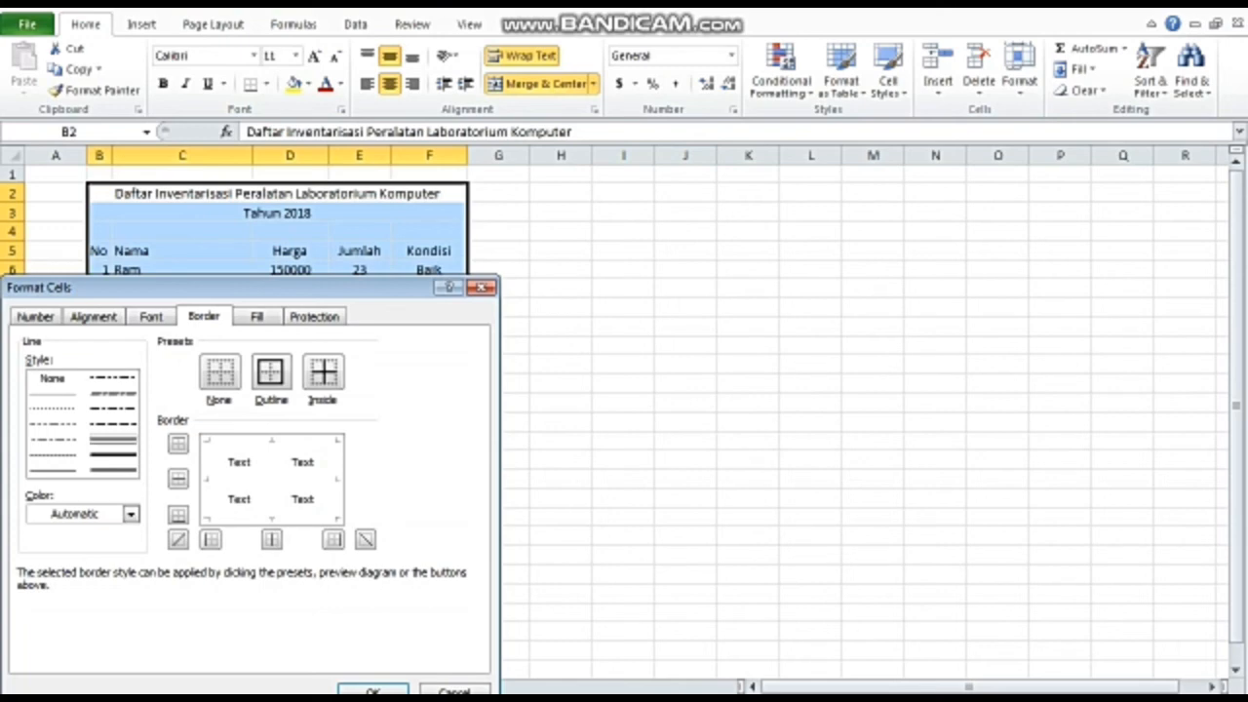
left_click(270, 371)
left_click(322, 371)
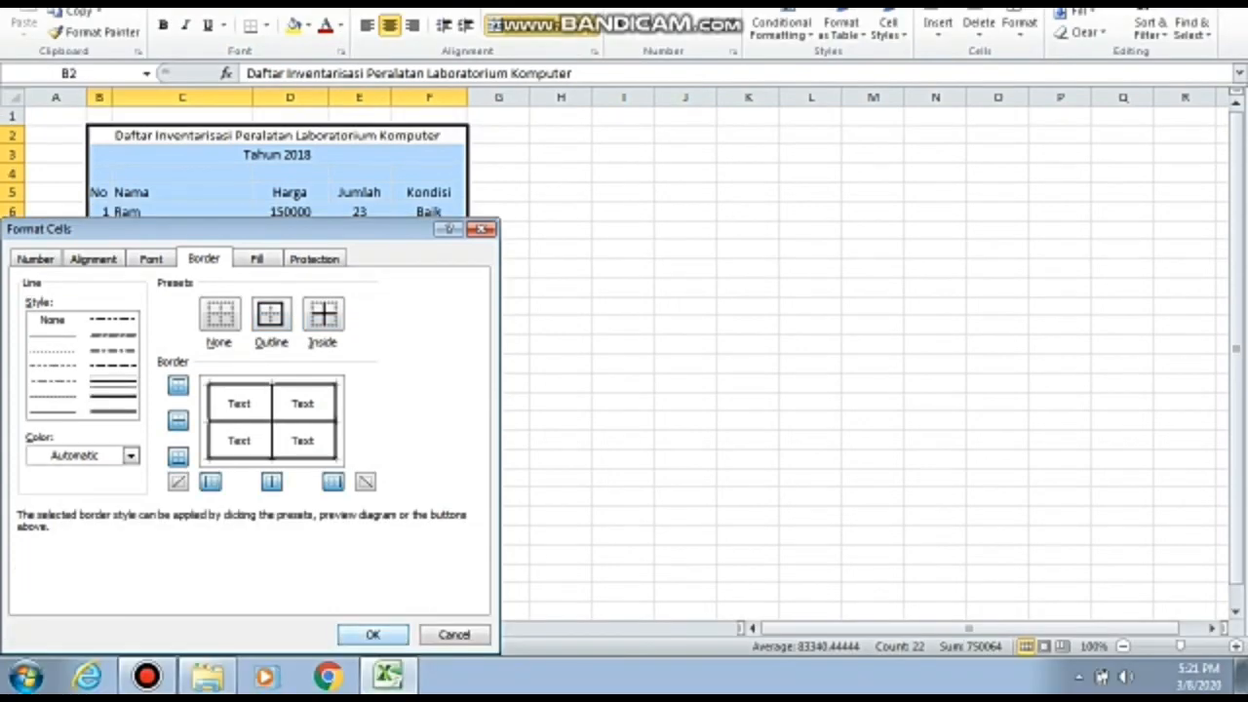
left_click(372, 635)
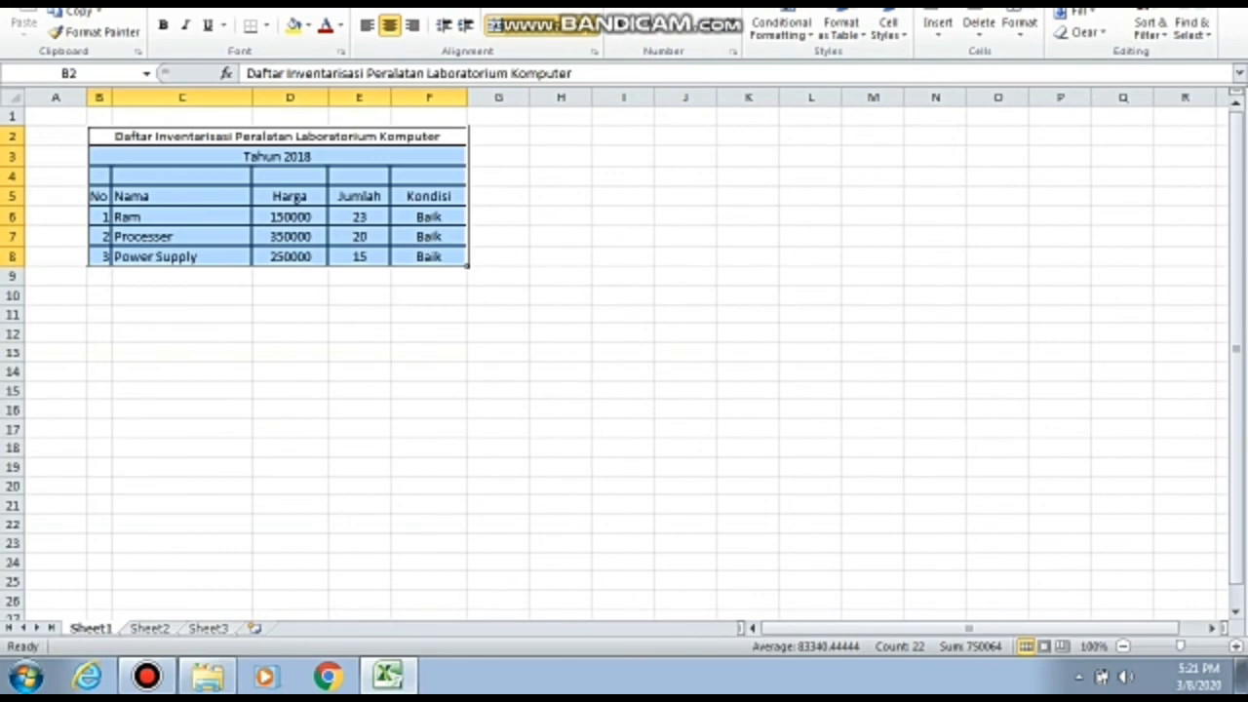
left_click(429, 485)
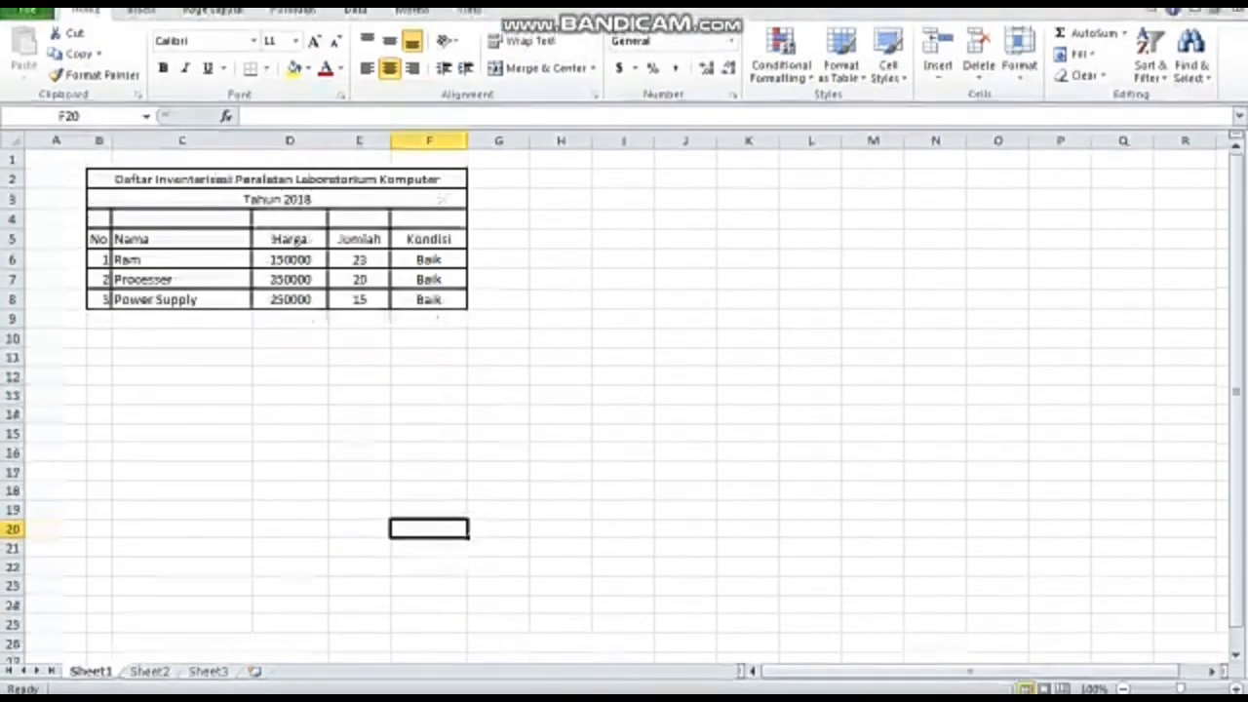
- Try to change the font of the title in B2 to Arial and set its size to 16
left_click(292, 136)
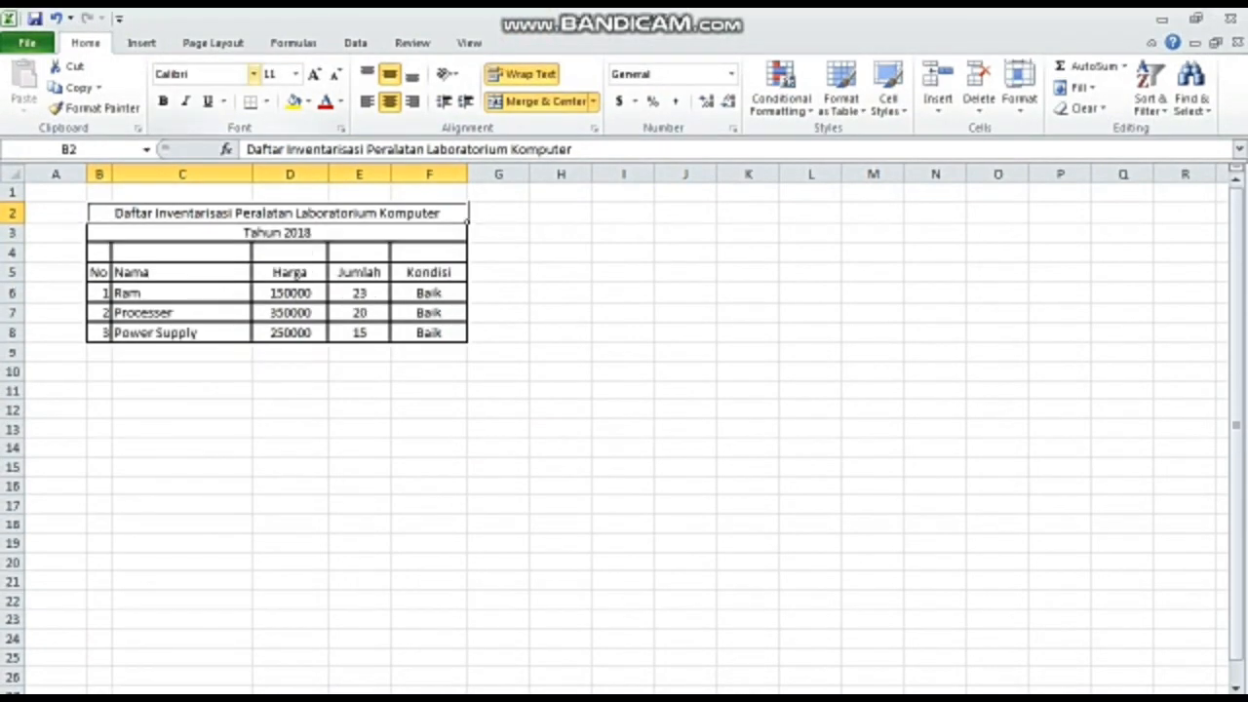
left_click(253, 67)
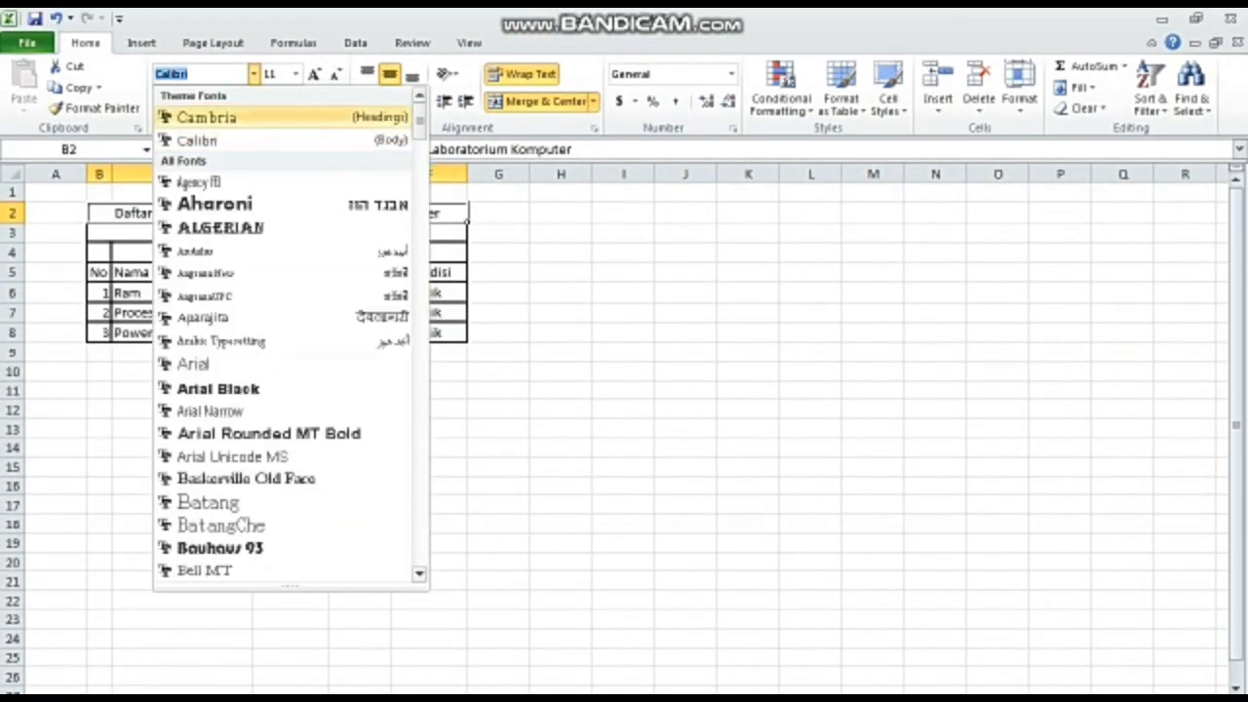
type("Arial")
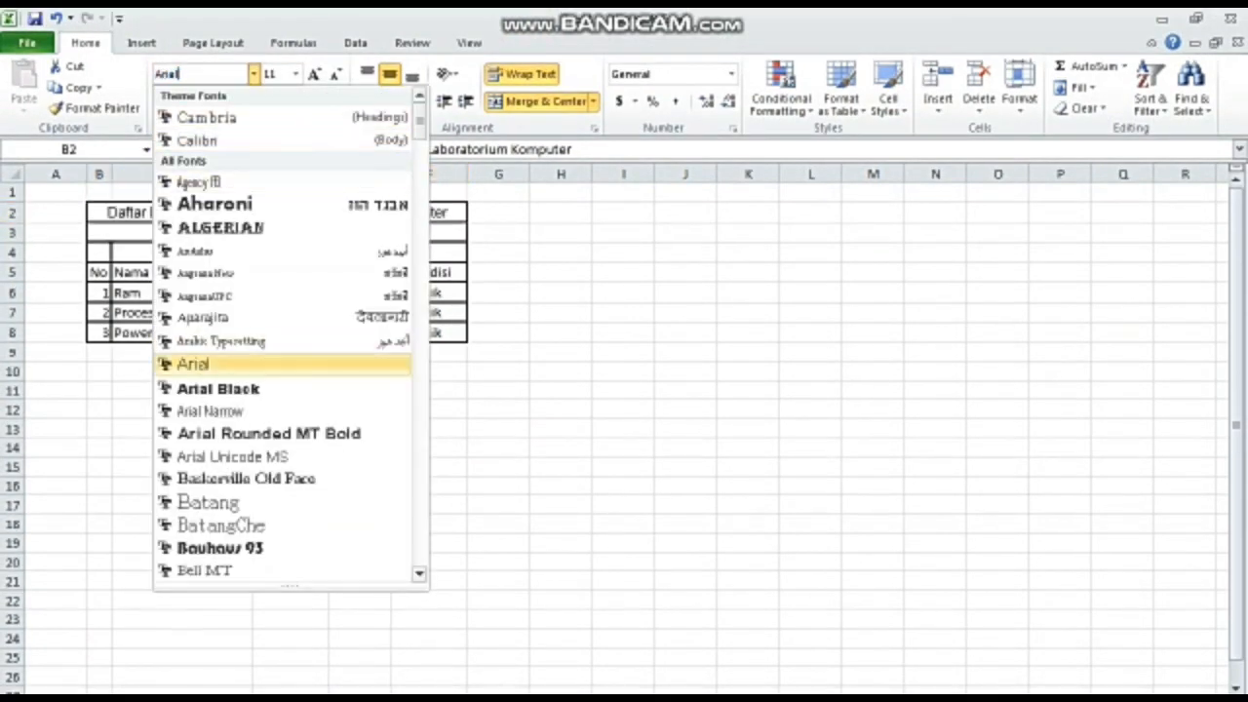
left_click(295, 73)
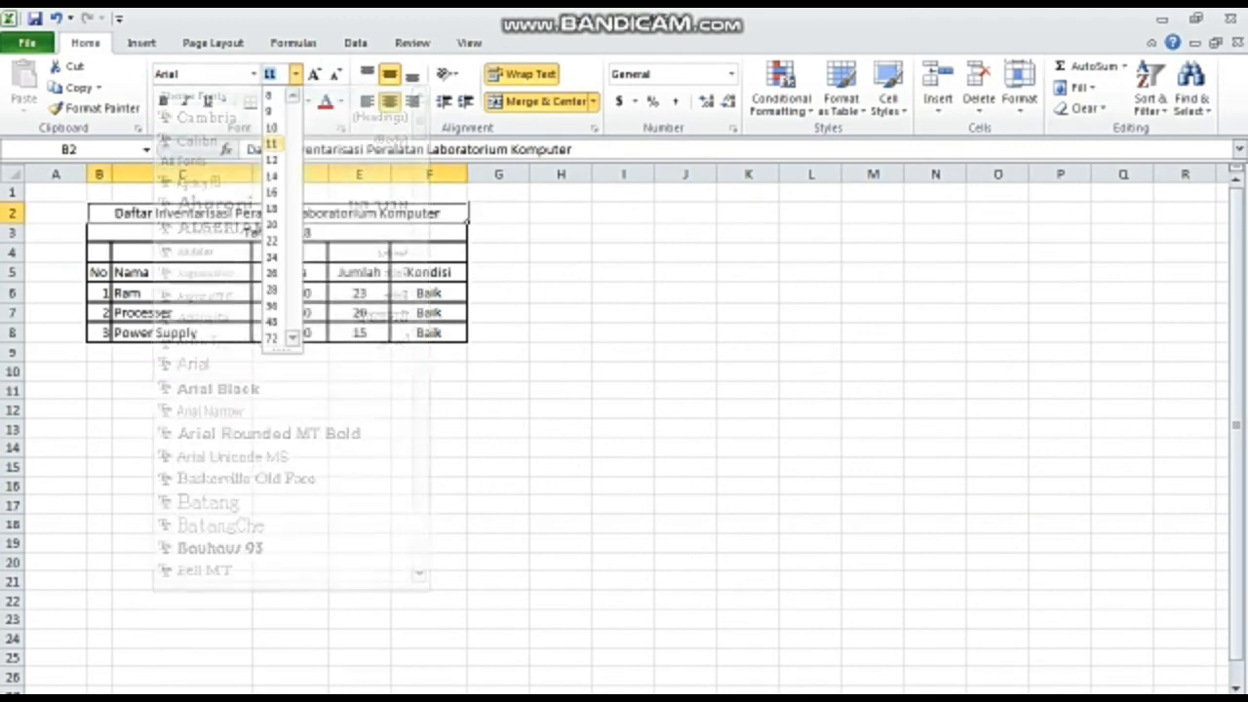
left_click(271, 193)
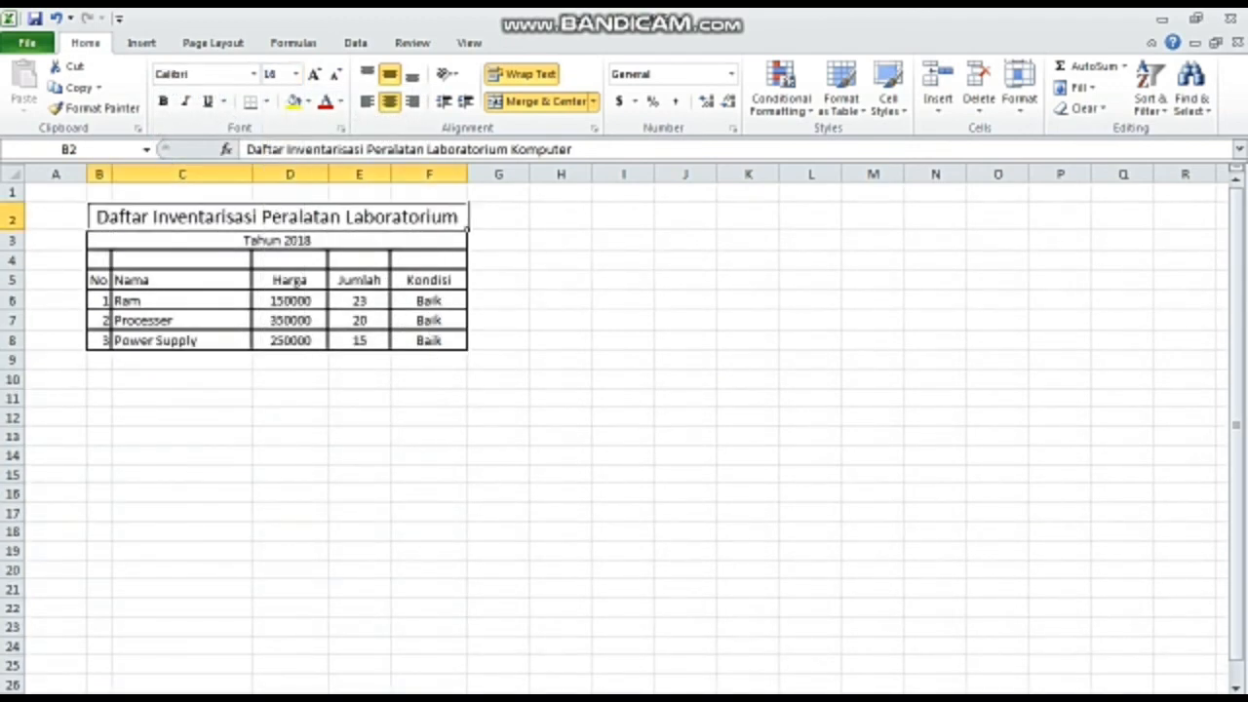
- Change the font of the Tahun 2018 row in B3 to Arial and set its size to 16
left_click(277, 241)
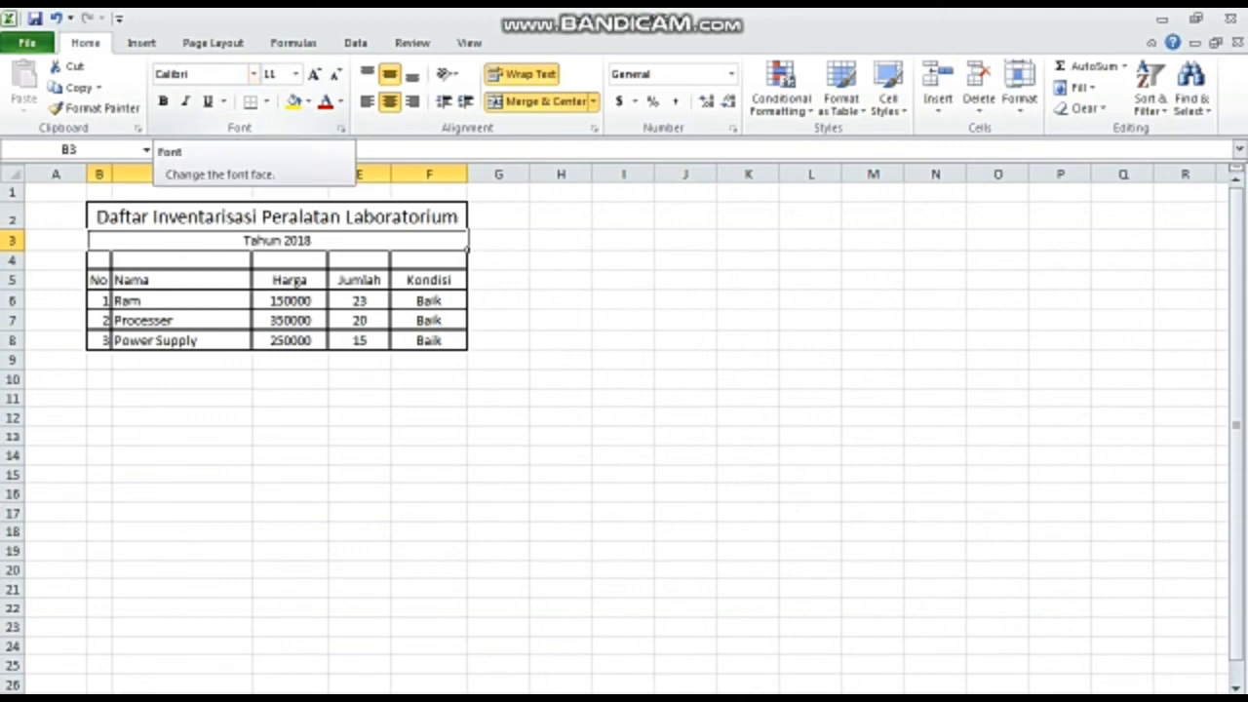
left_click(199, 73)
type("Arial")
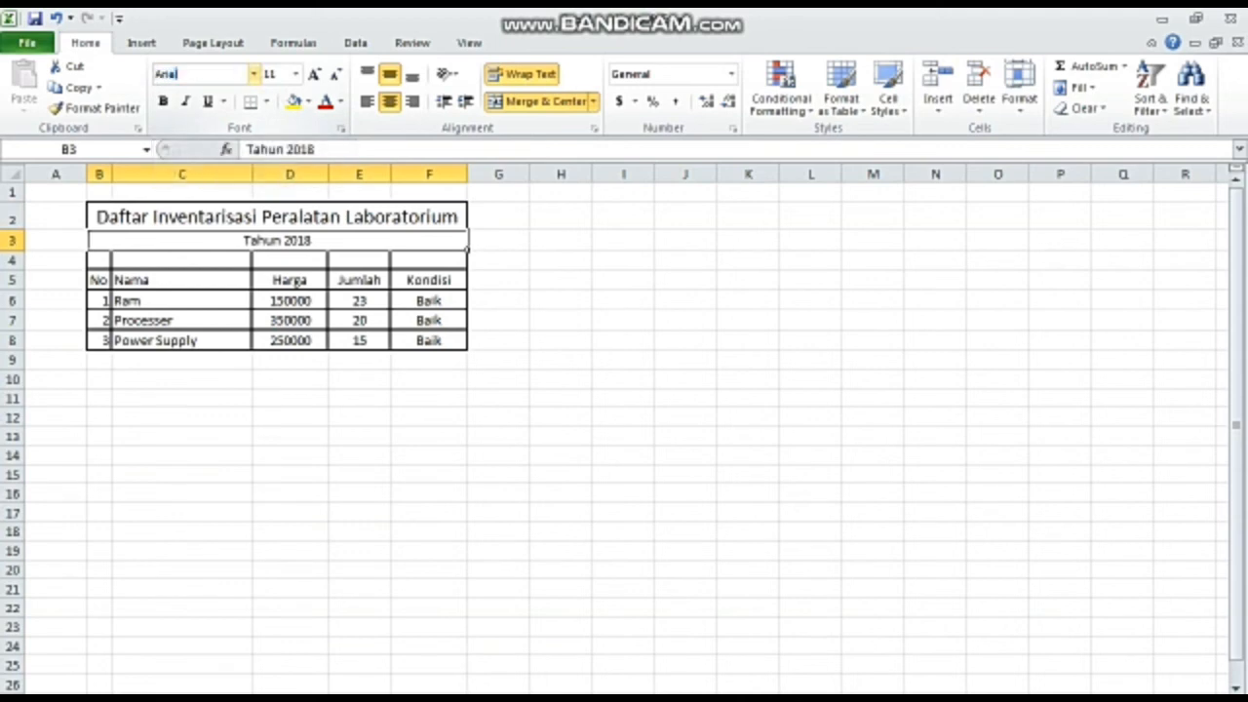
left_click(294, 73)
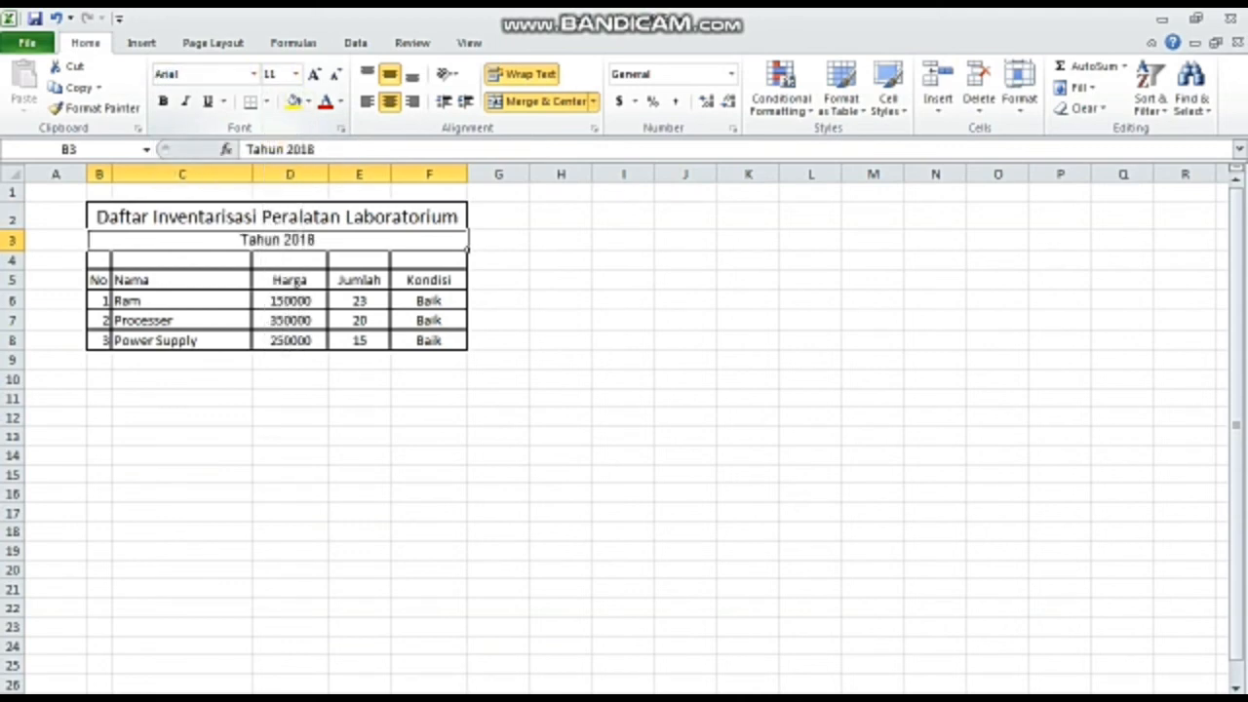
left_click(295, 73)
left_click(272, 192)
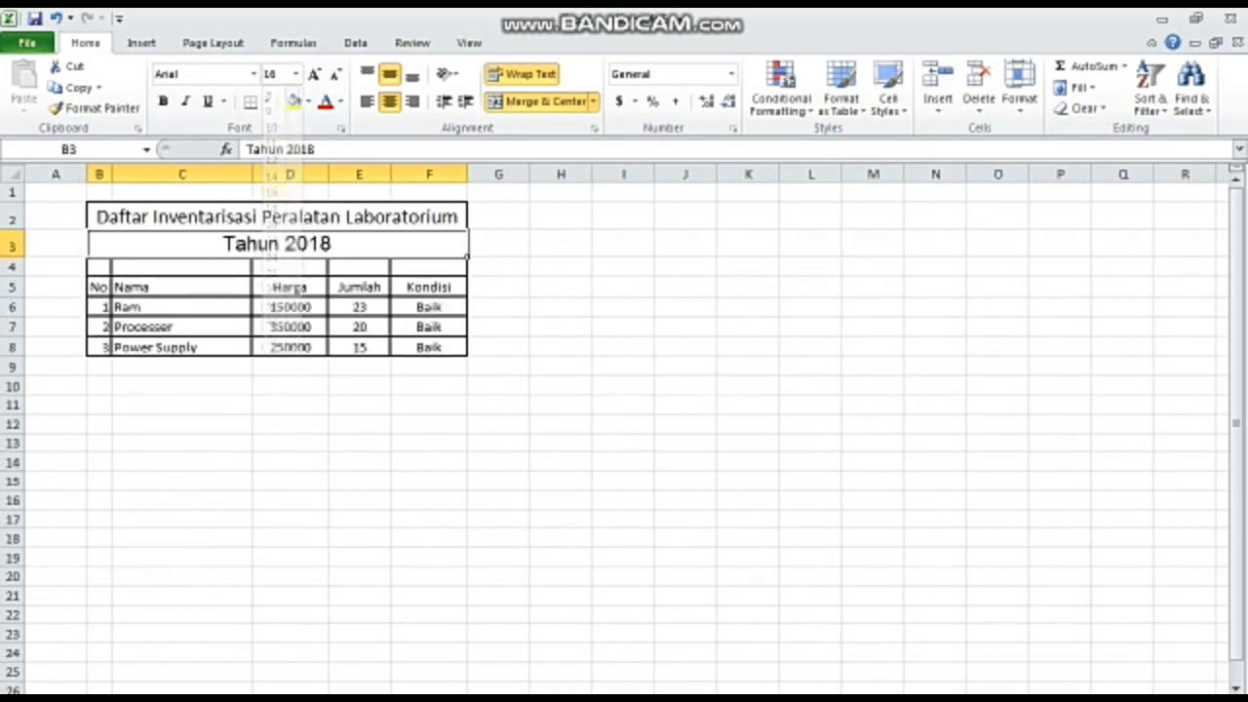
- Format the column header row B5:F5 in the Arial font at size 14
left_click(98, 288)
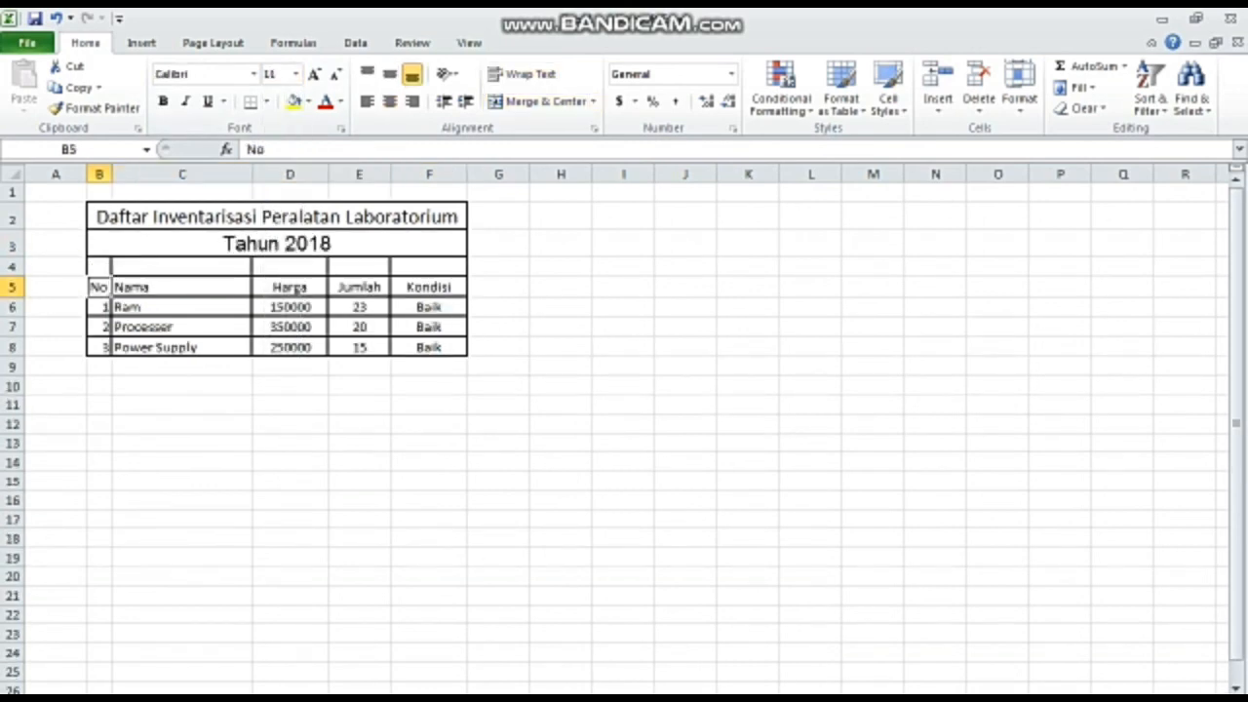
left_click_drag(98, 288, 468, 293)
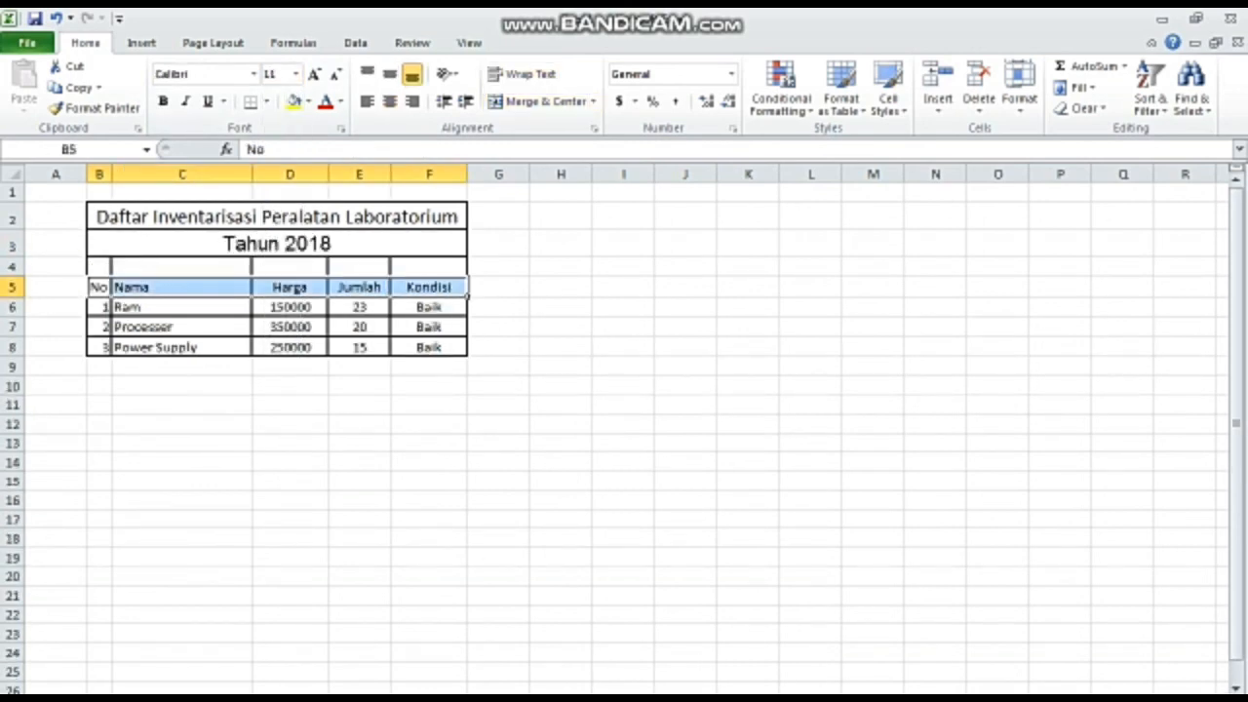
right_click(131, 284)
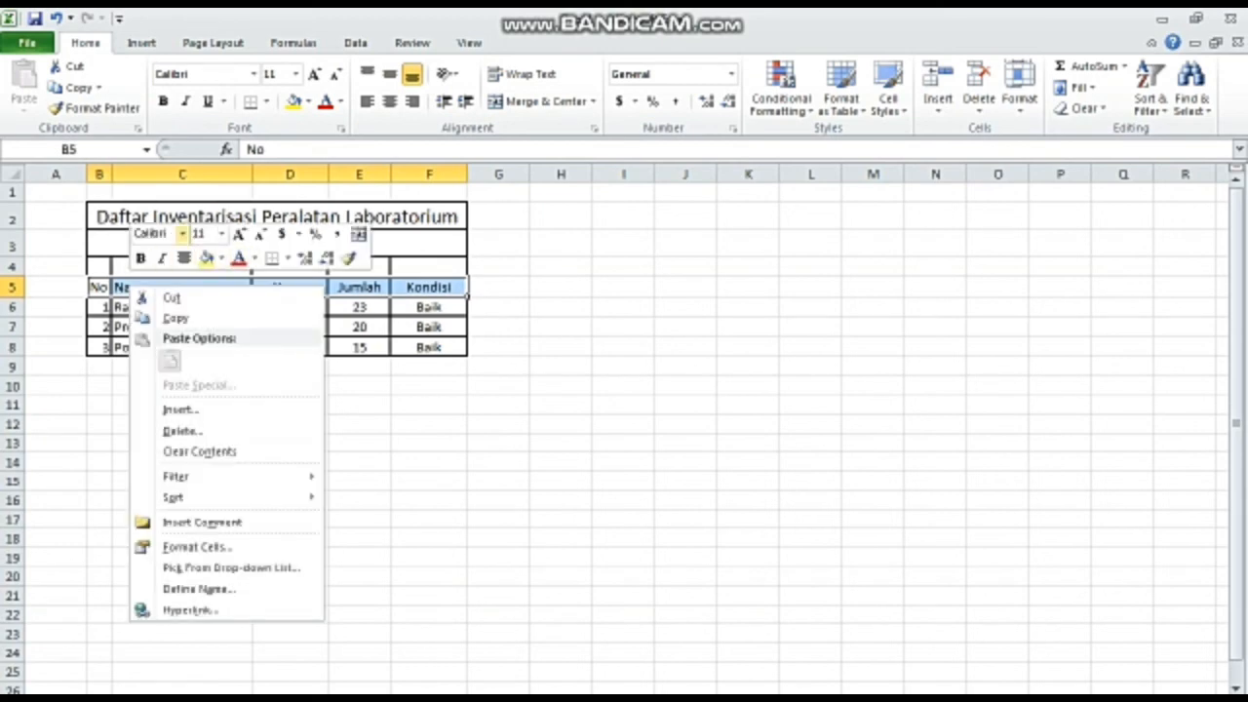
left_click(181, 234)
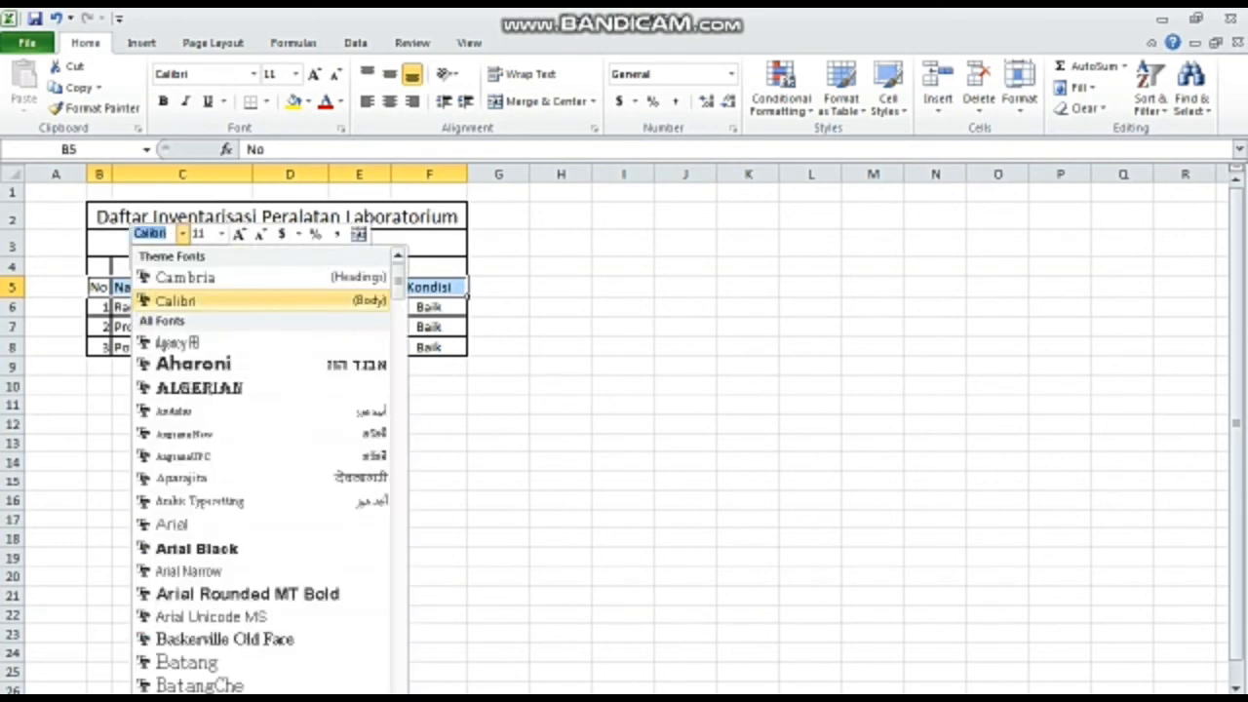
key("Down")
type("Arial")
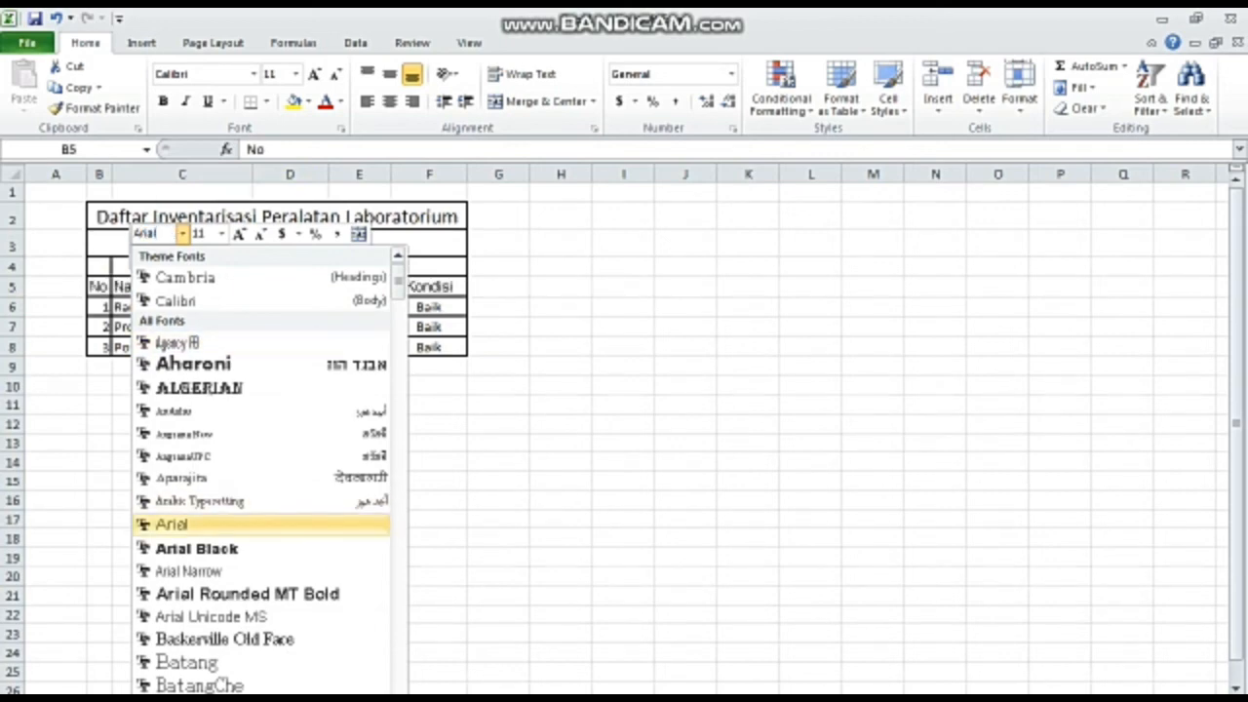
key("Return")
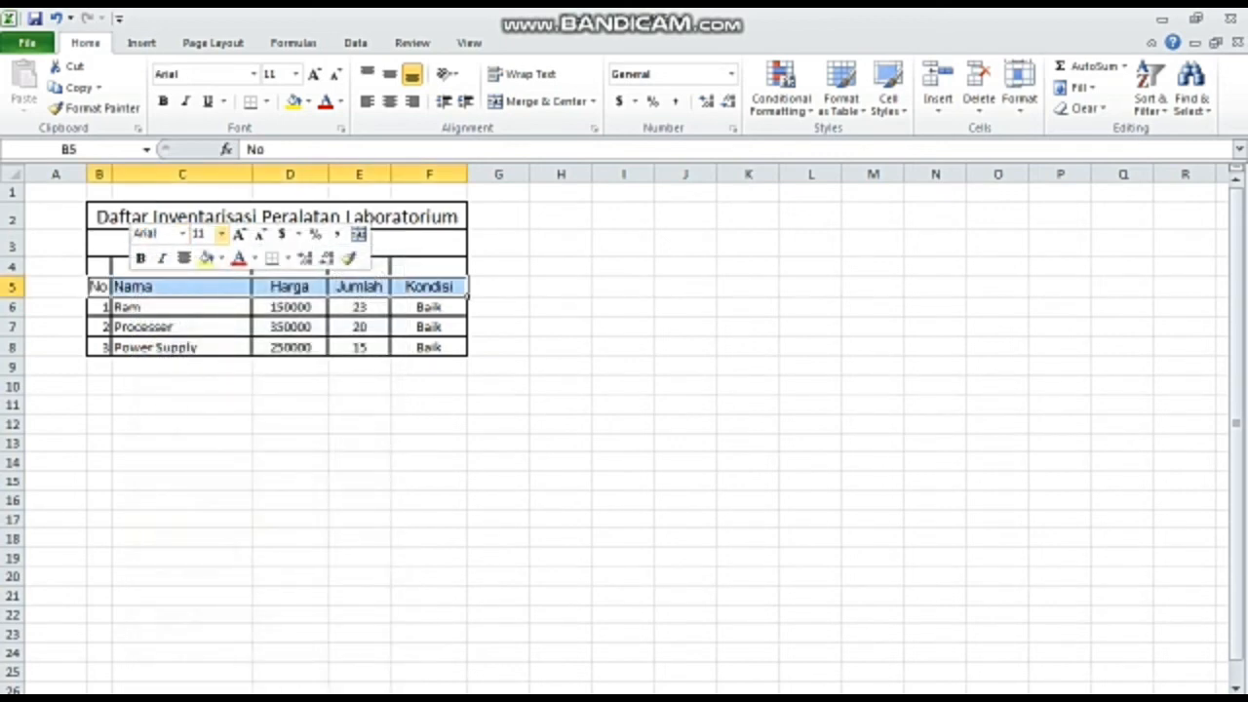
left_click(221, 234)
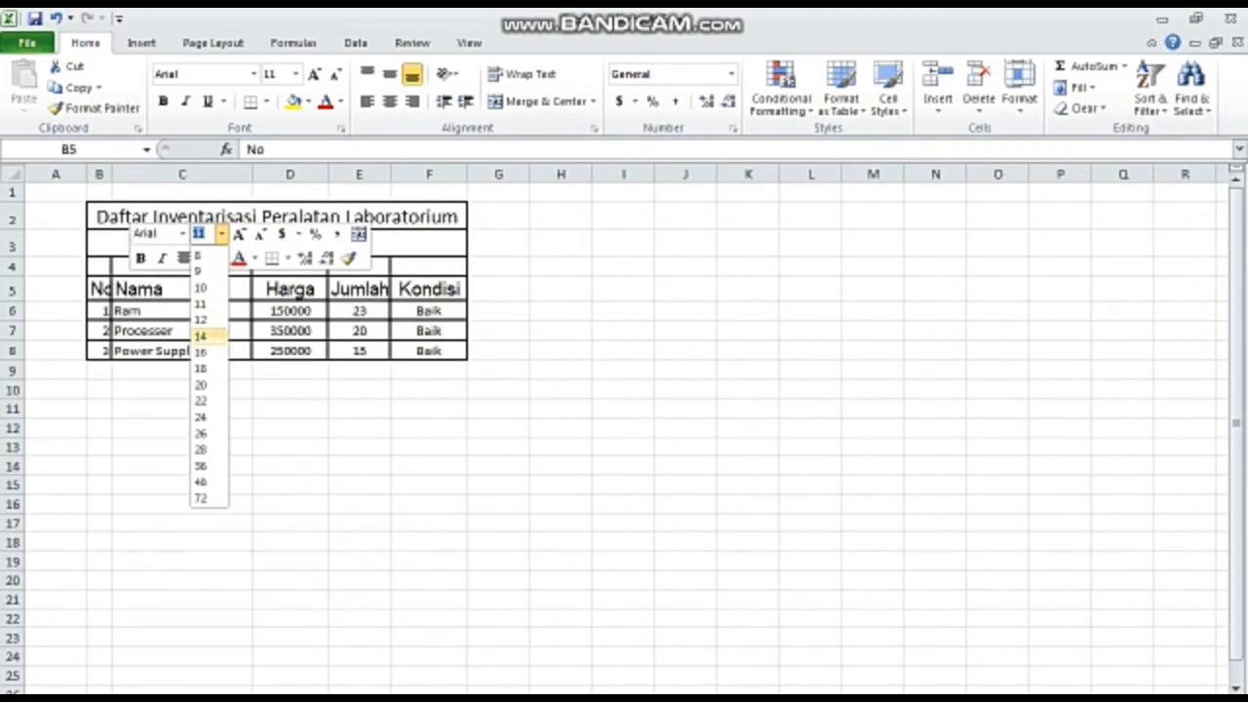
left_click(201, 335)
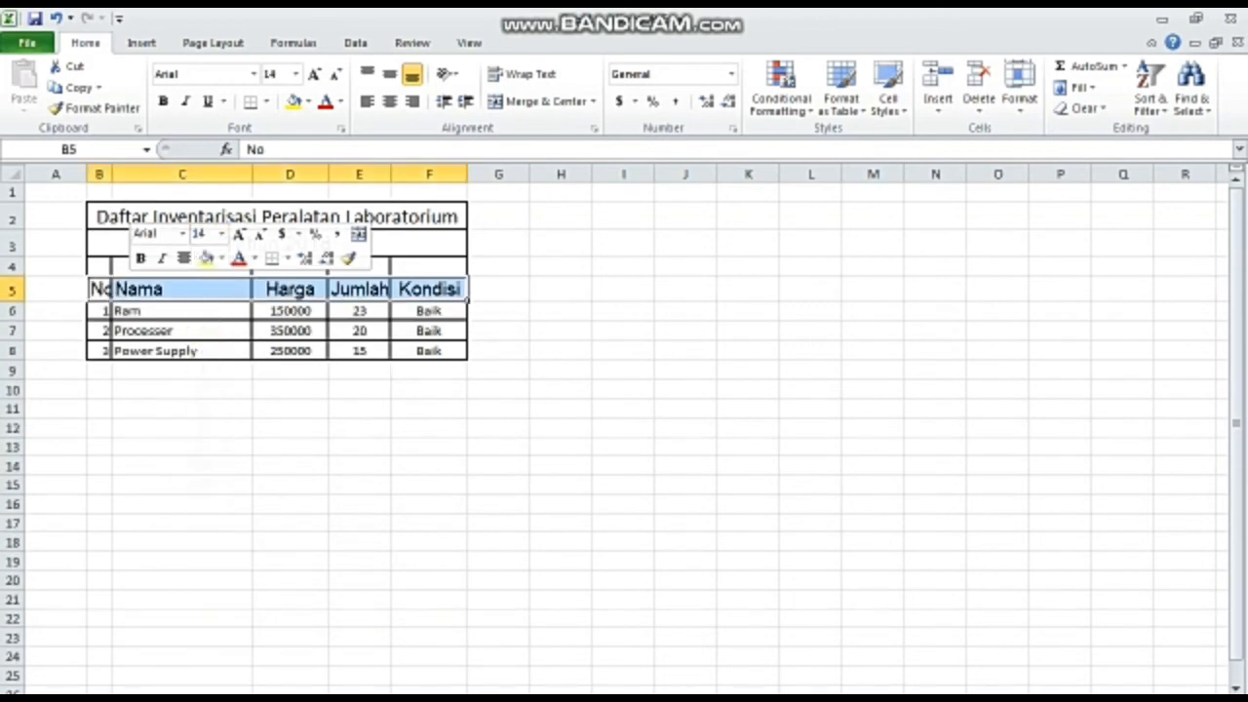
- Format the item rows B6:F8 in the Arial font at size 12
left_click(99, 311)
left_click_drag(99, 311, 429, 350)
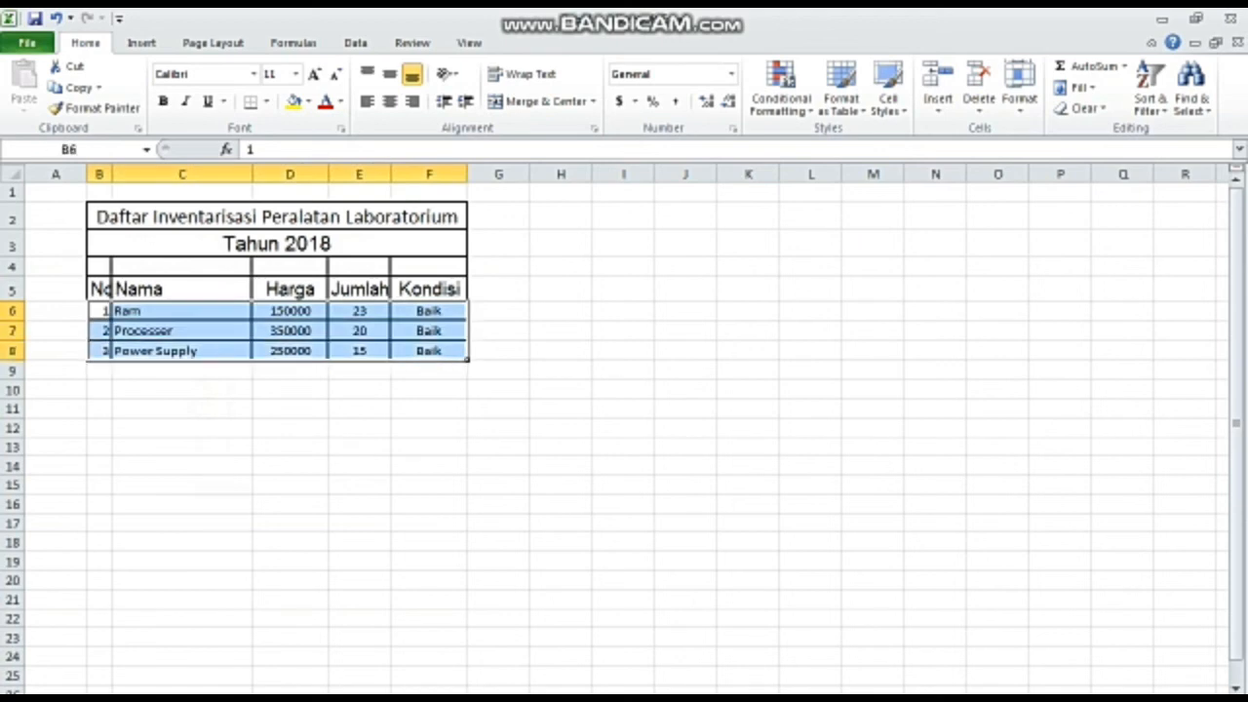
right_click(149, 341)
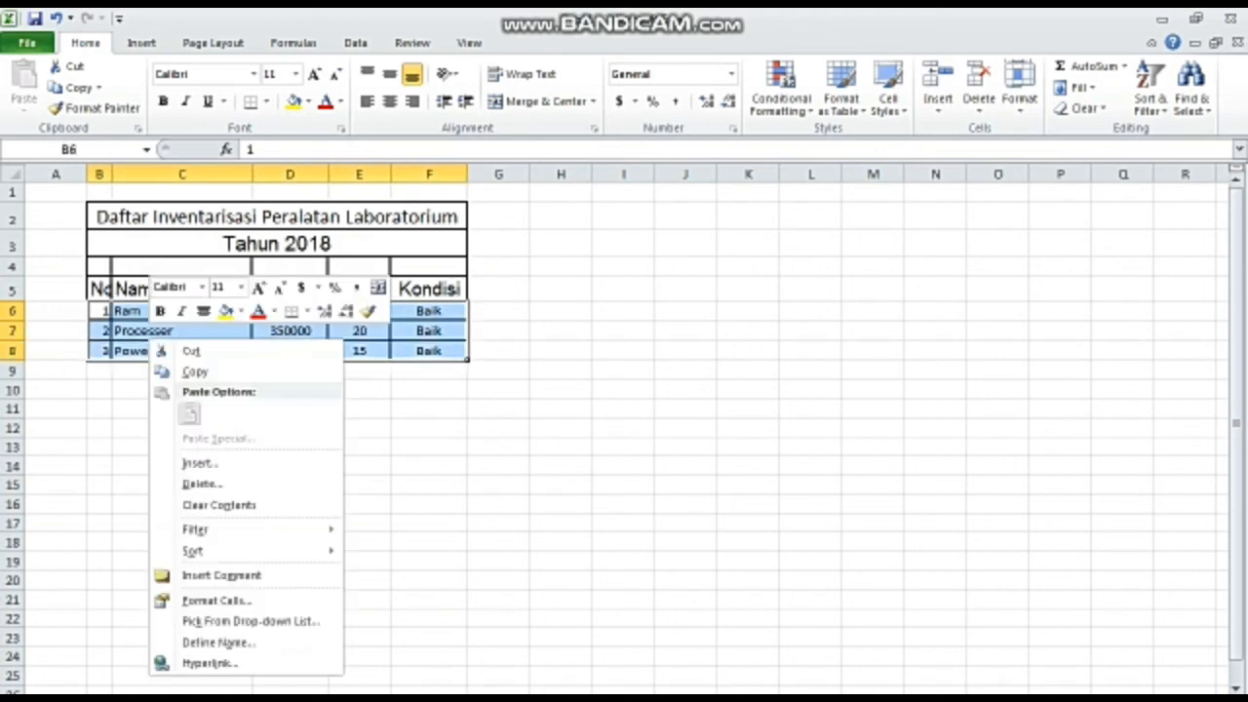
left_click(176, 287)
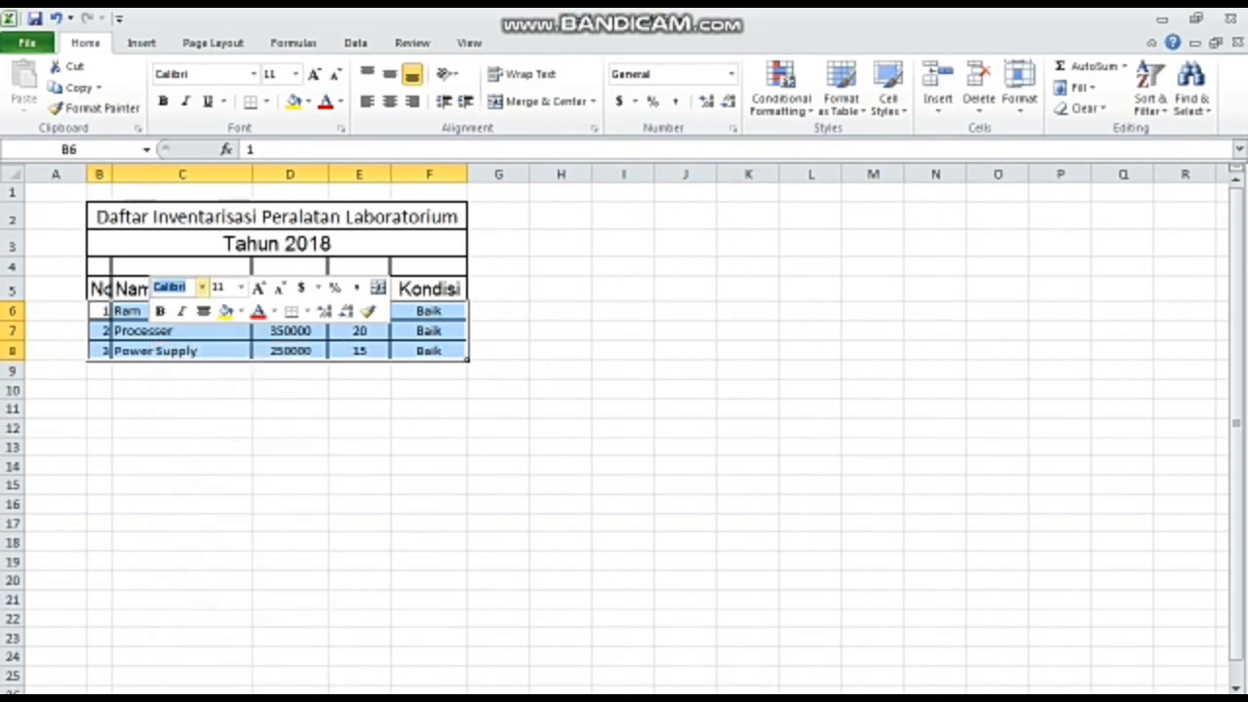
type("Arial")
key("Return")
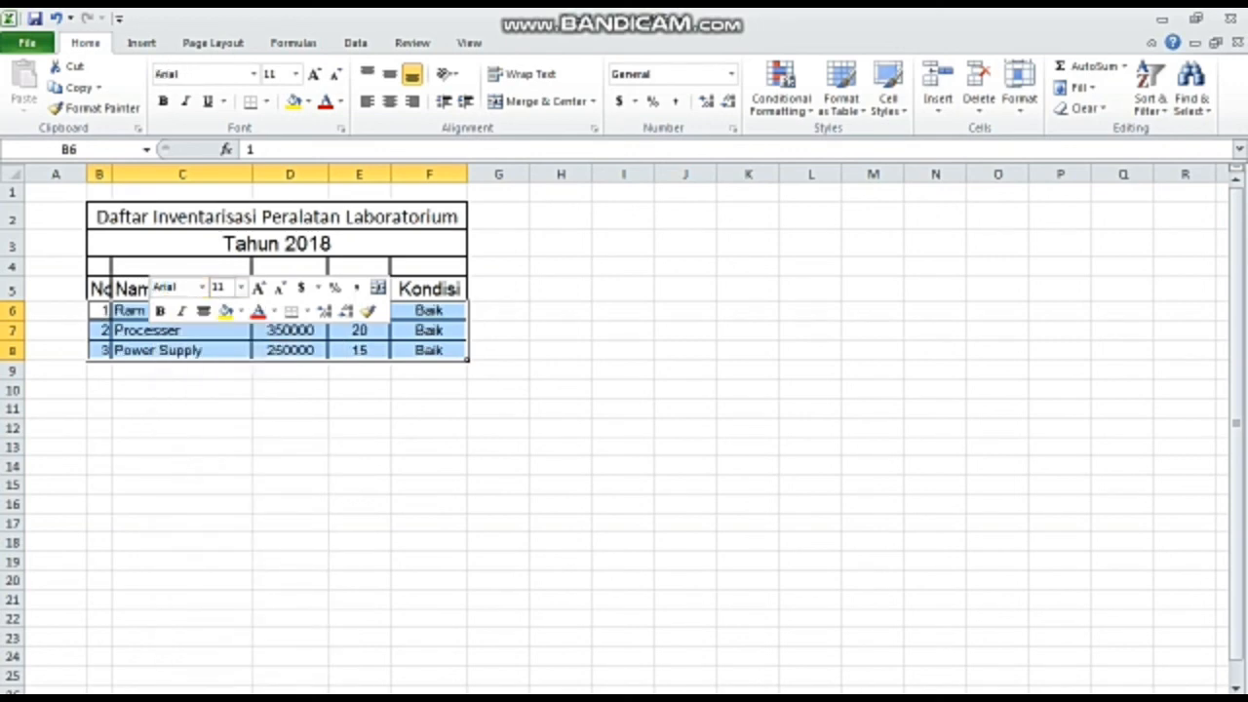
key("BackSpace")
right_click(216, 336)
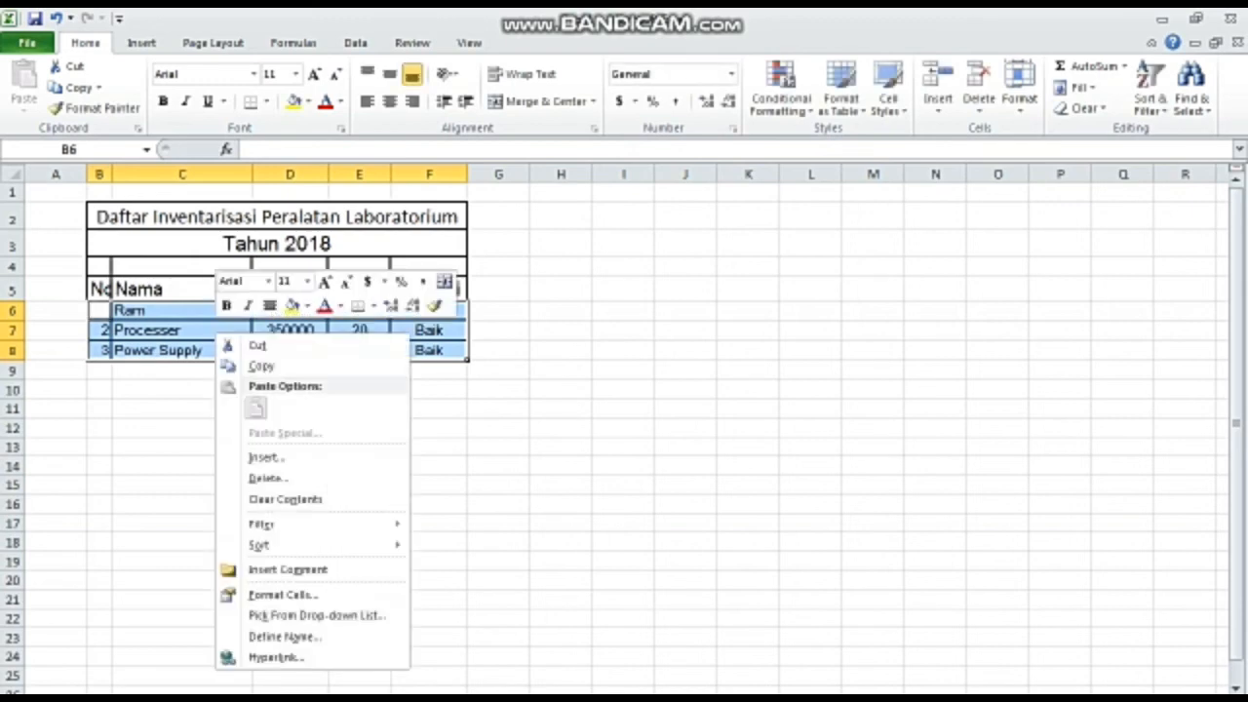
left_click(307, 280)
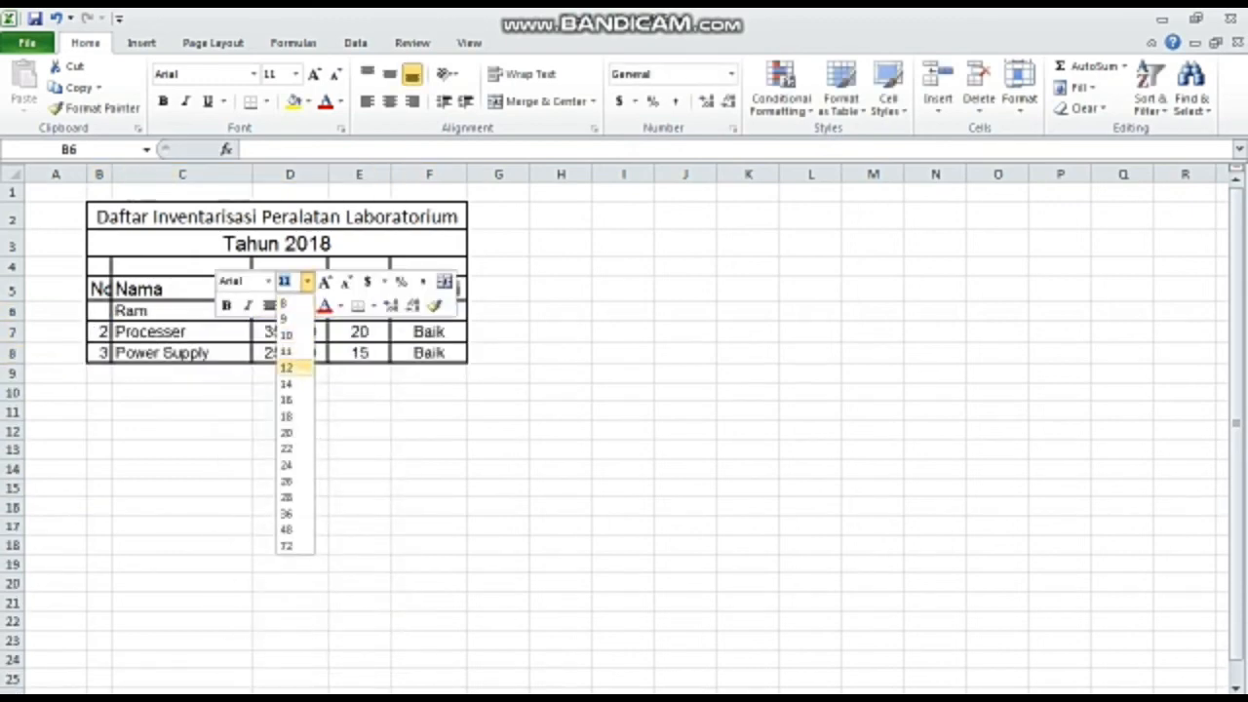
left_click(288, 368)
left_click(291, 449)
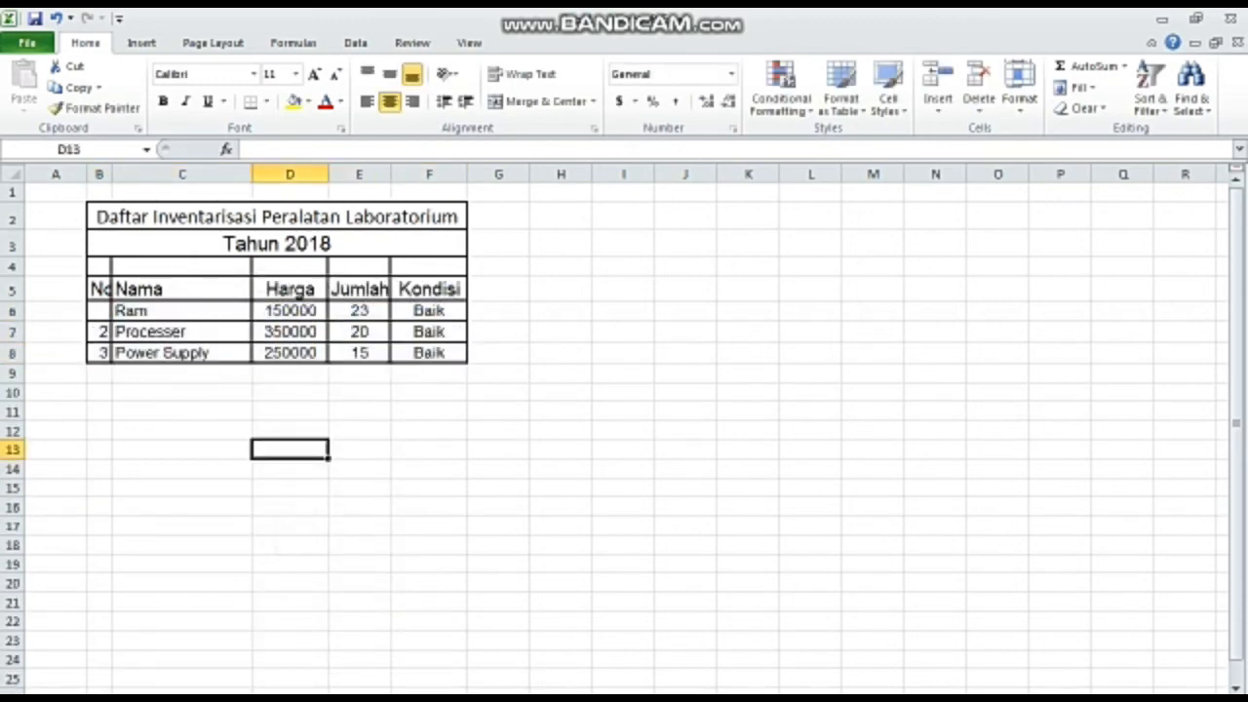